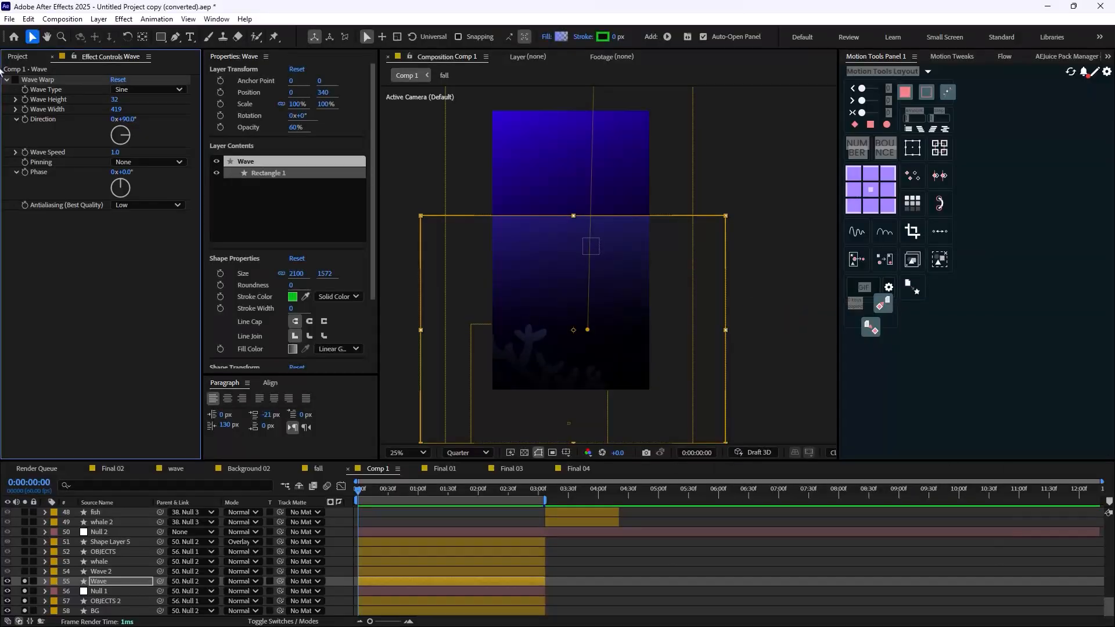
Step: Turn on Wave Warp for the Wave layer and solo the Wave 2 layer to check both waves
click(15, 79)
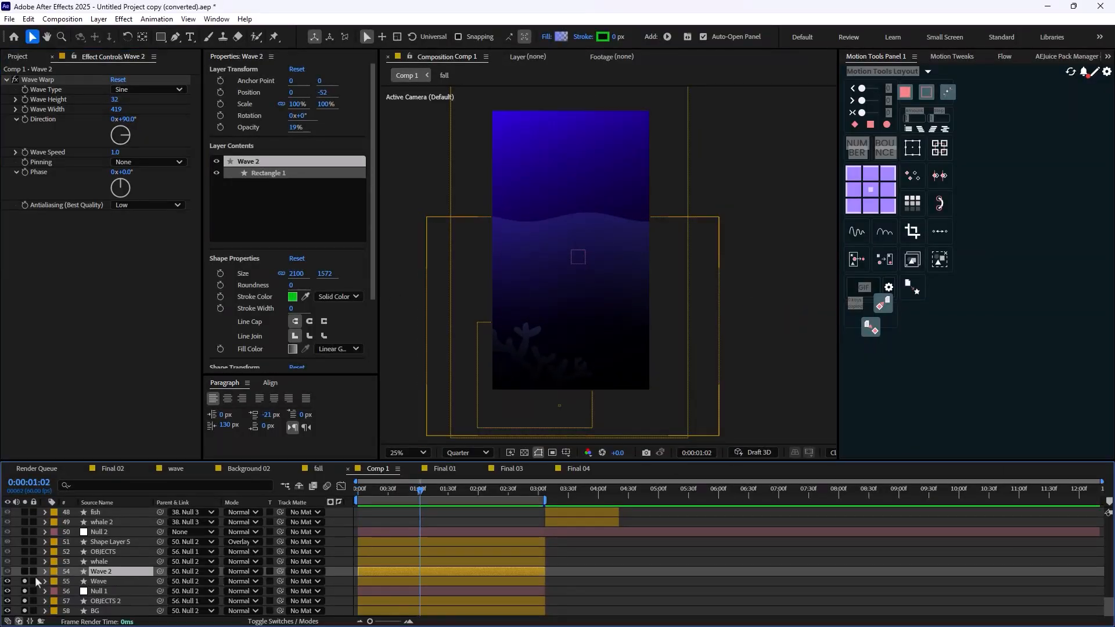
click(25, 571)
click(466, 489)
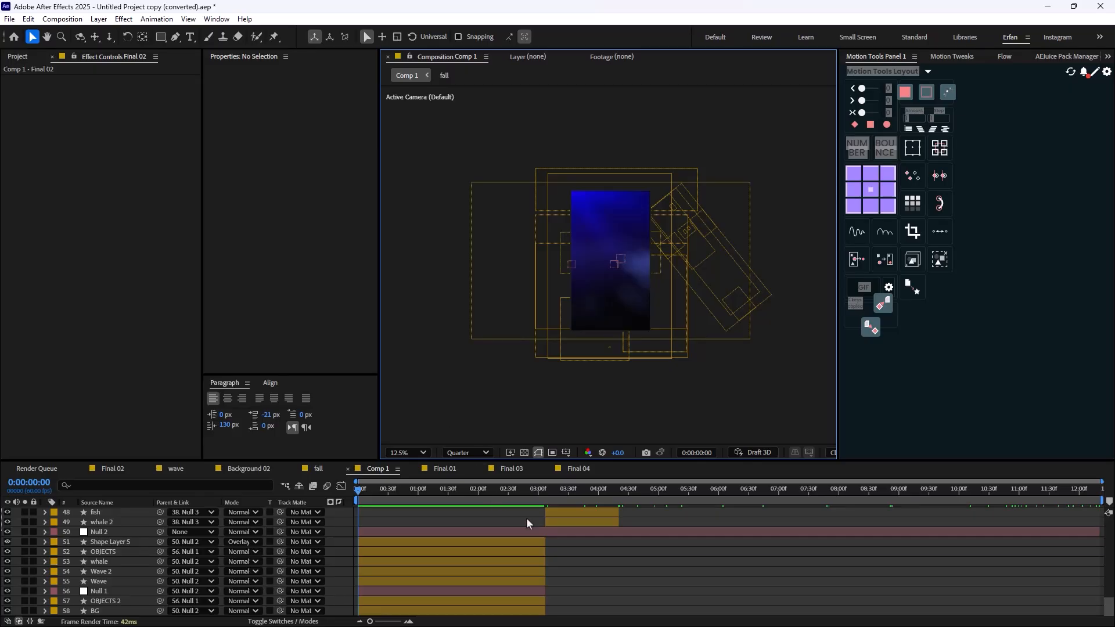
Step: Play the entire Comp 1 animation and return the playhead to the first frame
click(658, 585)
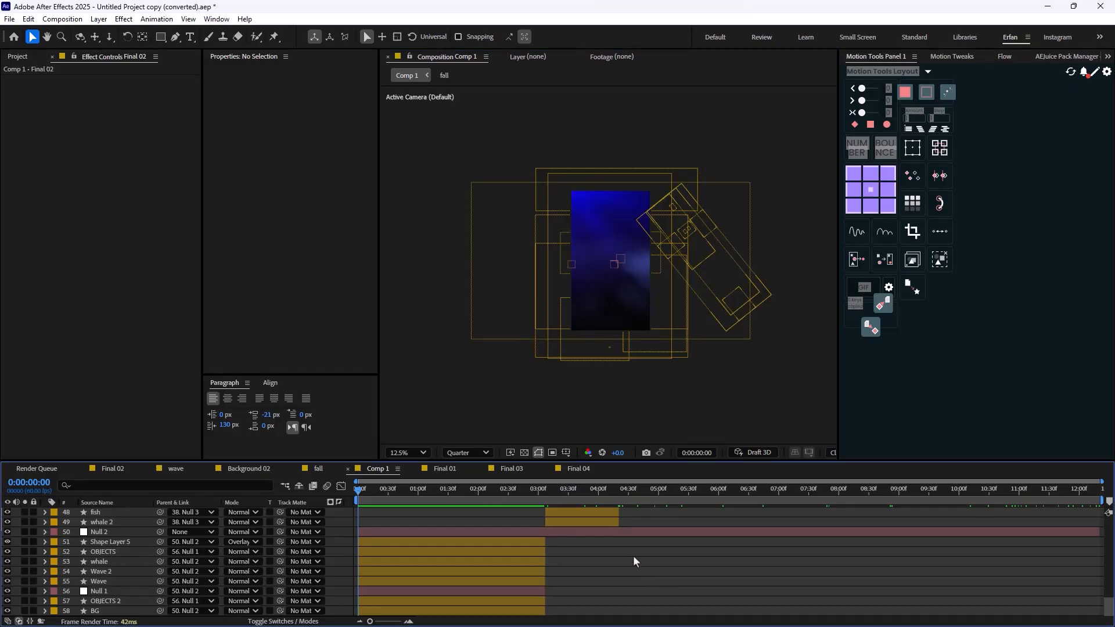
key(space)
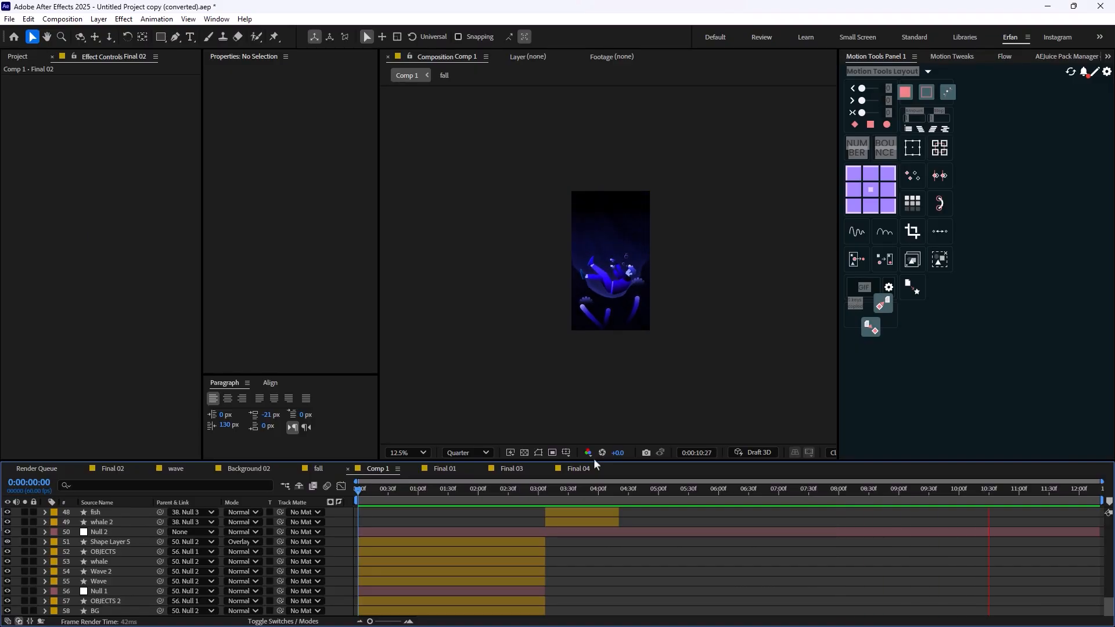
key(space)
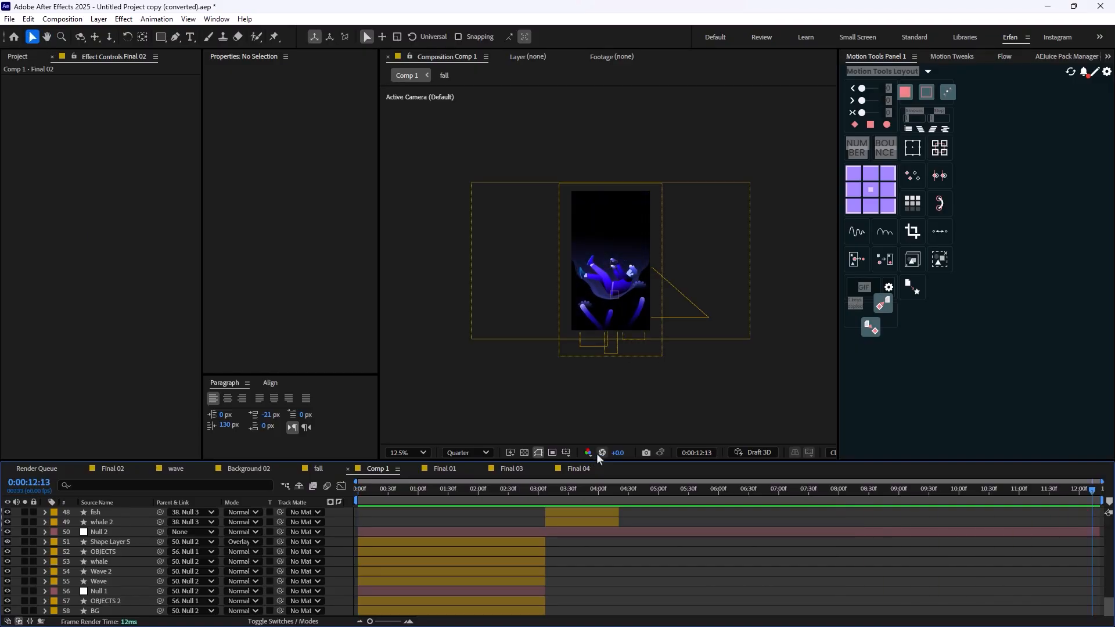
drag(1088, 494, 264, 531)
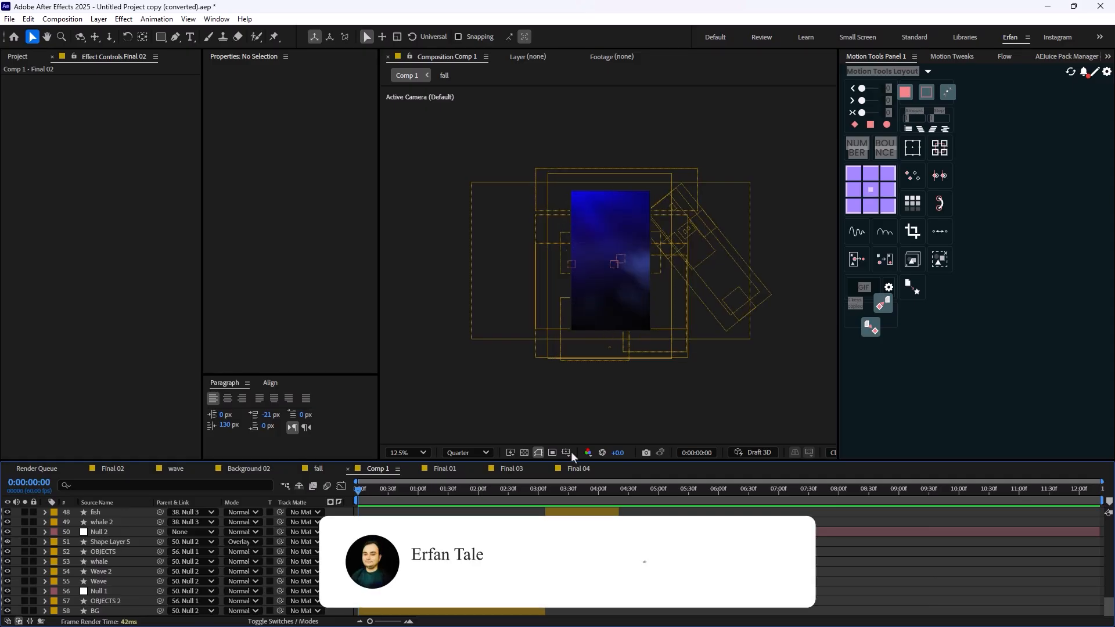
Step: Preview the whale scene up close and stop around 0:00:01:40 to examine its composition
scroll(604, 355, up, 1)
key(space)
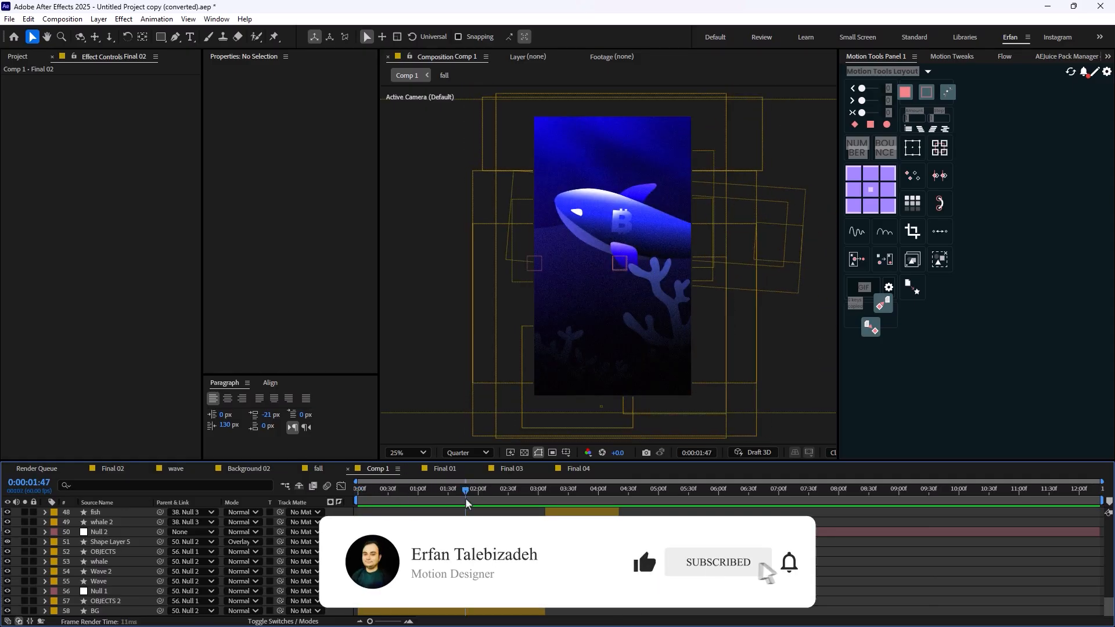
scroll(611, 346, down, 1)
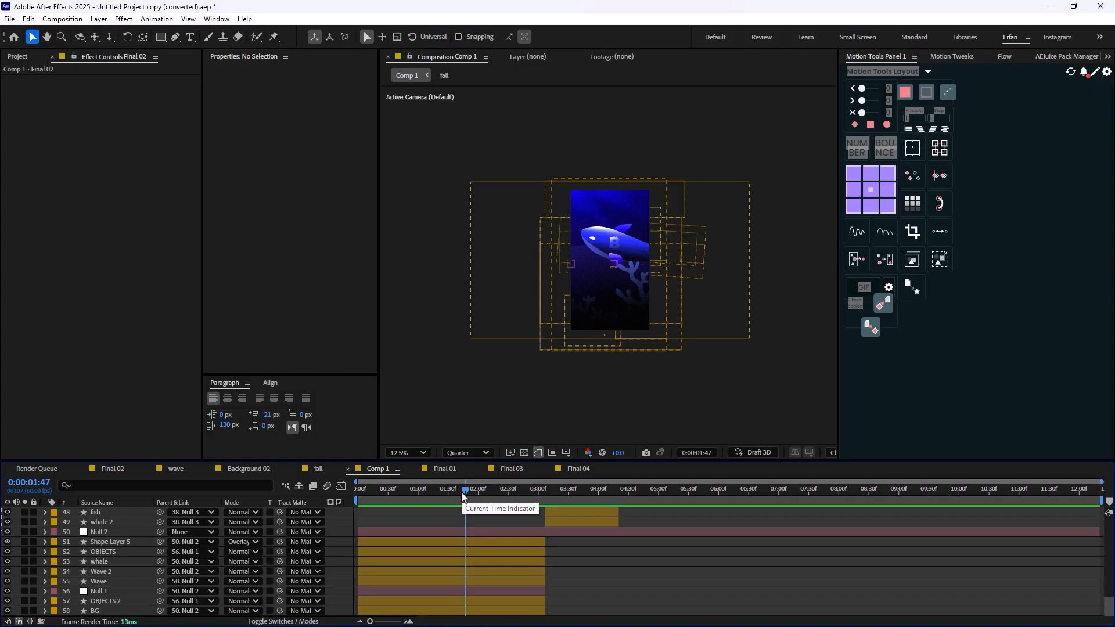
mouse_move(463, 497)
mouse_down()
mouse_move(413, 498)
mouse_move(458, 498)
mouse_up()
key(period)
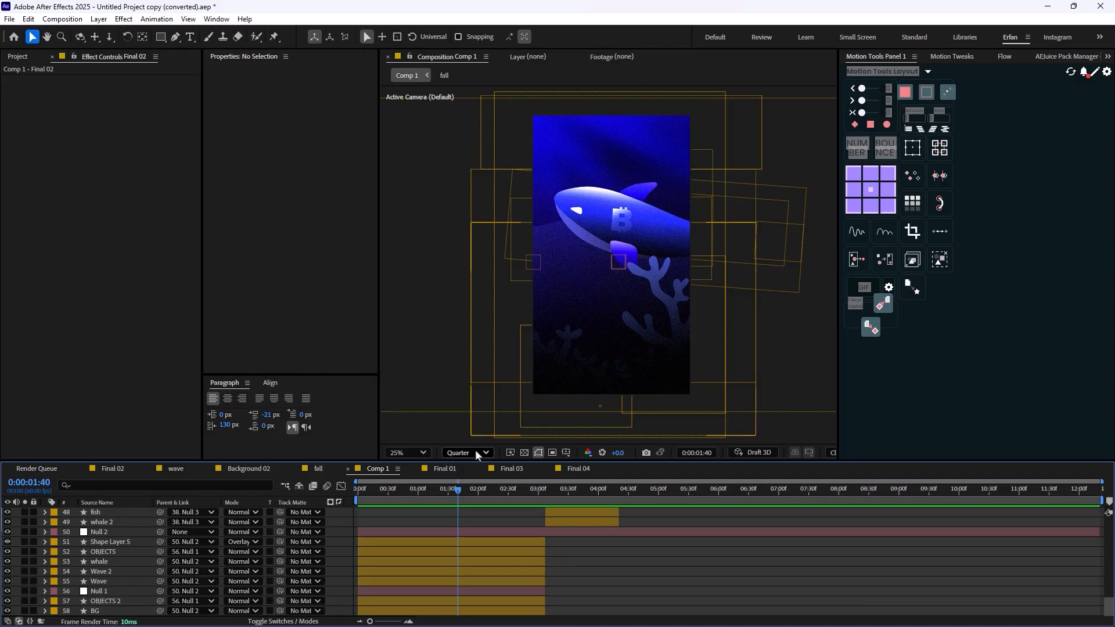
Step: End the work area where the whale shot finishes, about 0:00:03:04, and preview it from the first frame
drag(455, 488, 534, 534)
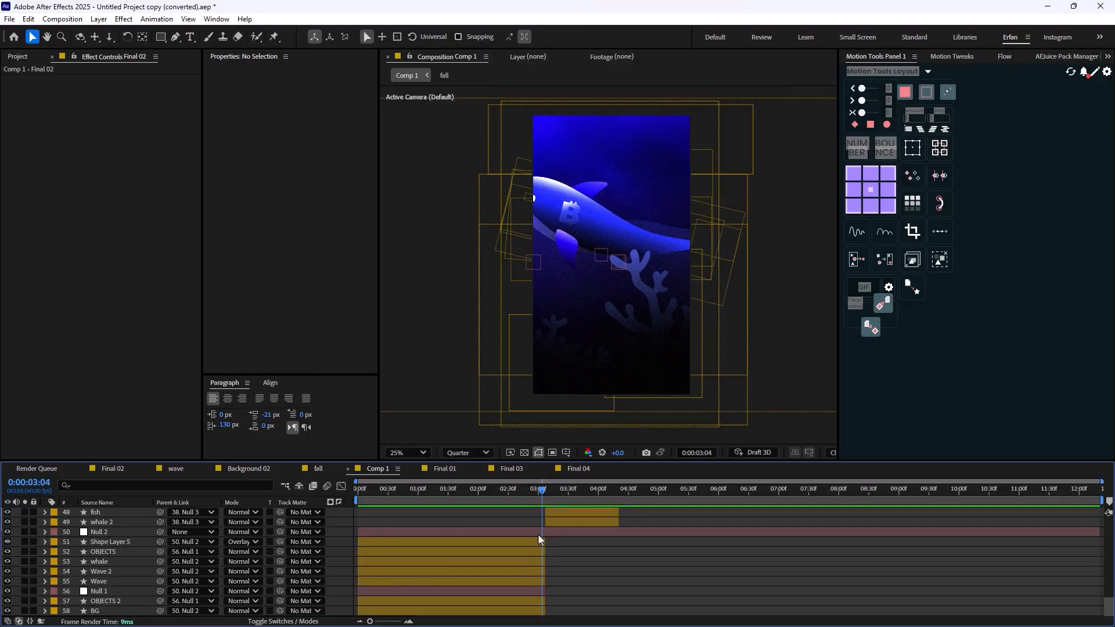
key(n)
key(Home)
key(space)
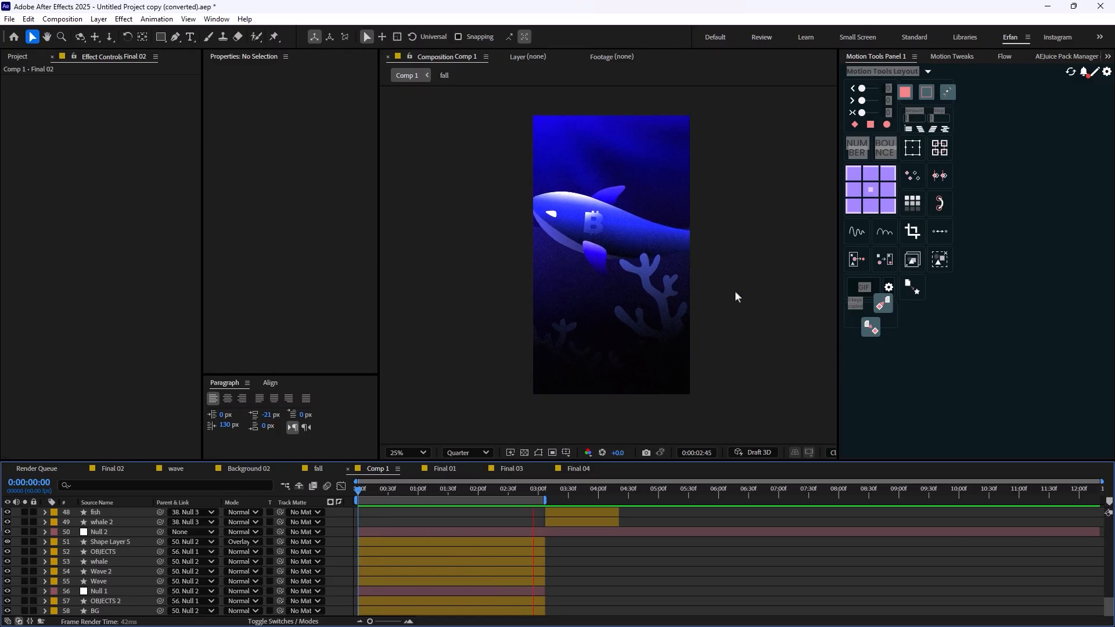
click(379, 490)
drag(378, 490, 229, 528)
Step: Solo the BG layer to isolate the blue gradient background
click(92, 611)
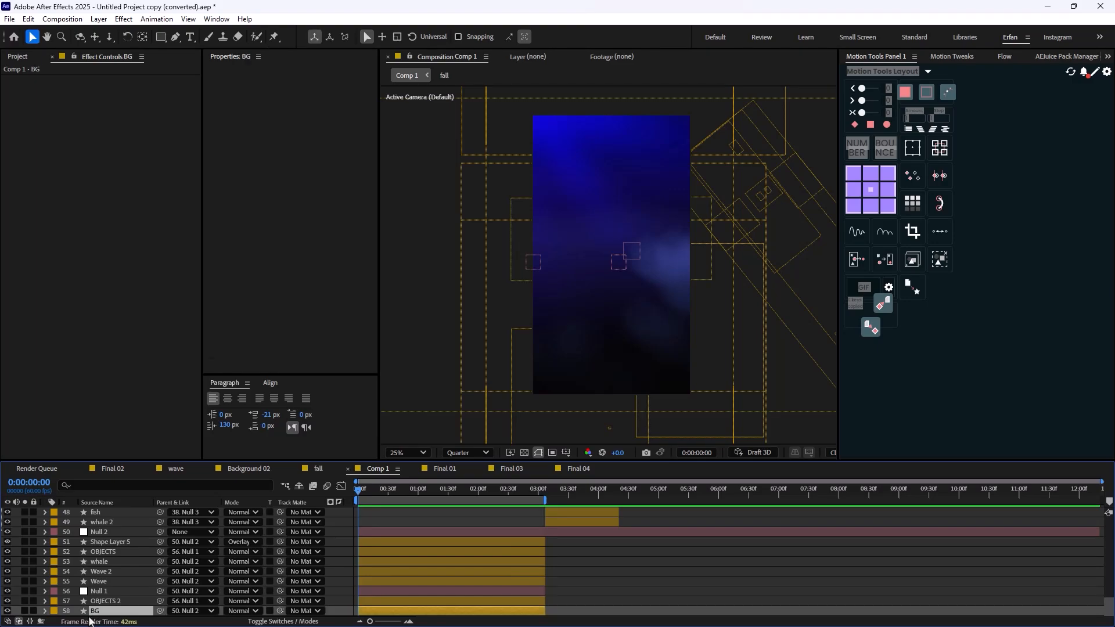
click(24, 610)
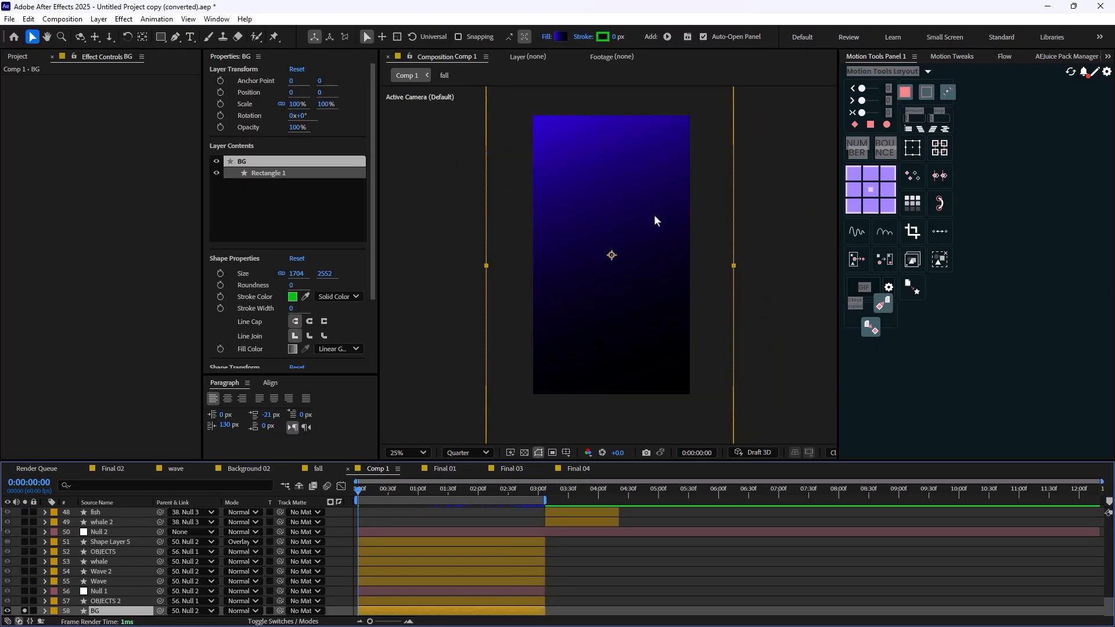
scroll(598, 311, down, 1)
scroll(599, 312, up, 1)
scroll(589, 289, down, 1)
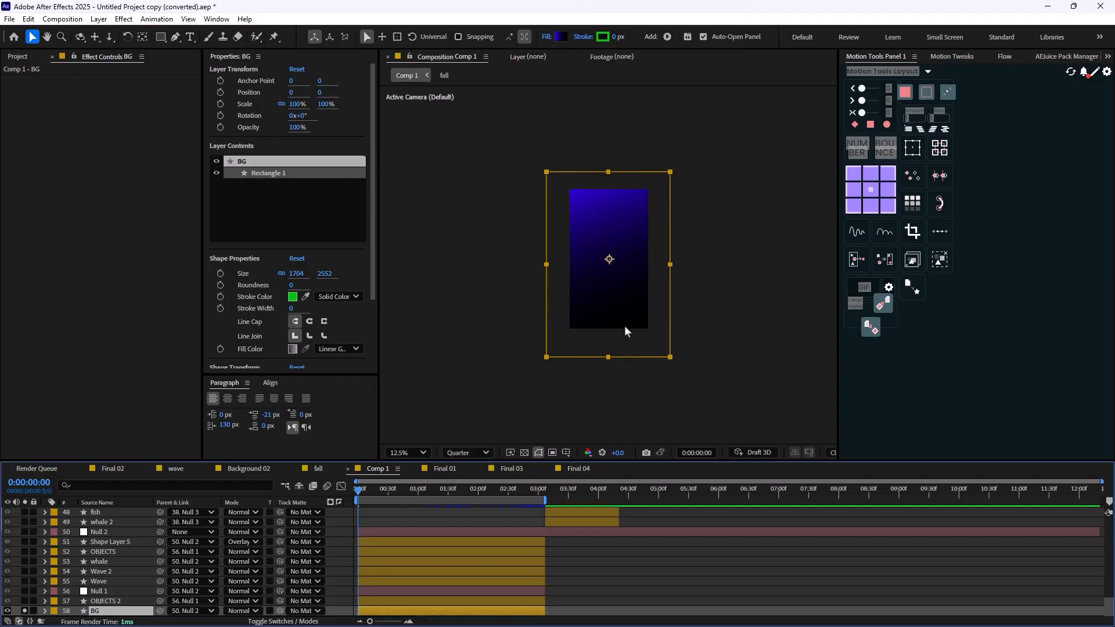
Step: Solo the OBJECTS 2 coral layer and its parent Null 1 together with the background
click(105, 601)
key(period)
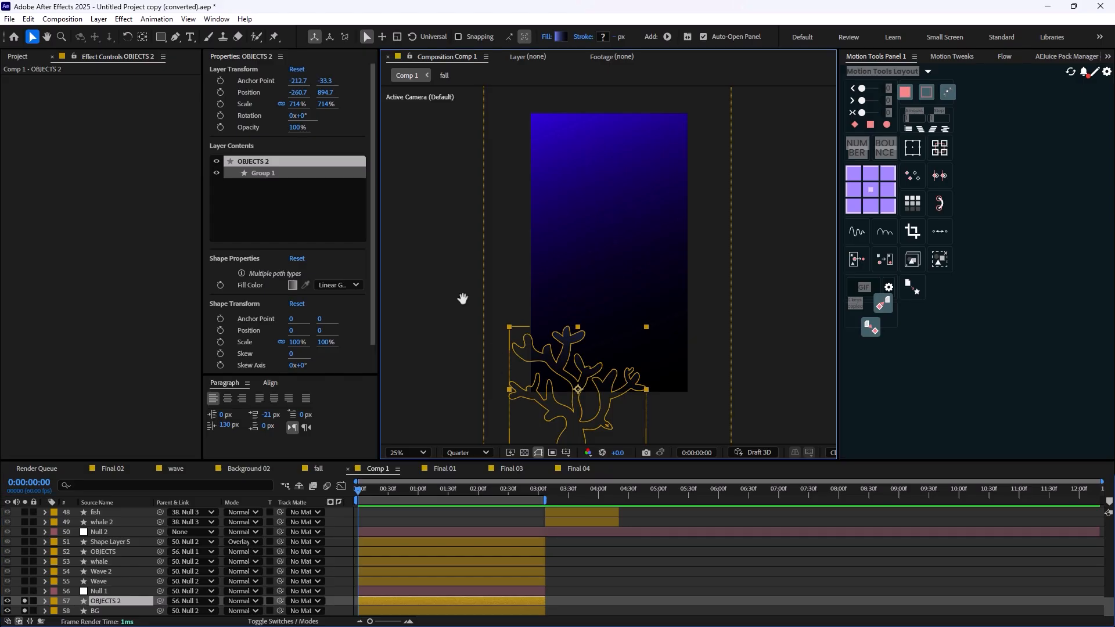
drag(463, 300, 466, 232)
scroll(528, 287, down, 1)
drag(568, 237, 548, 271)
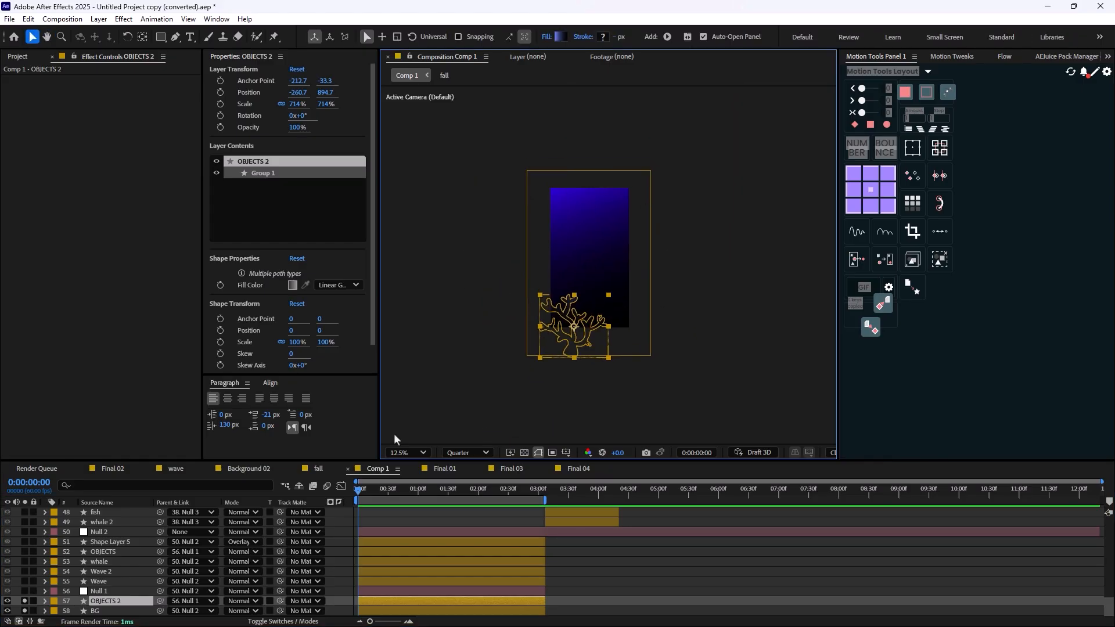
click(103, 591)
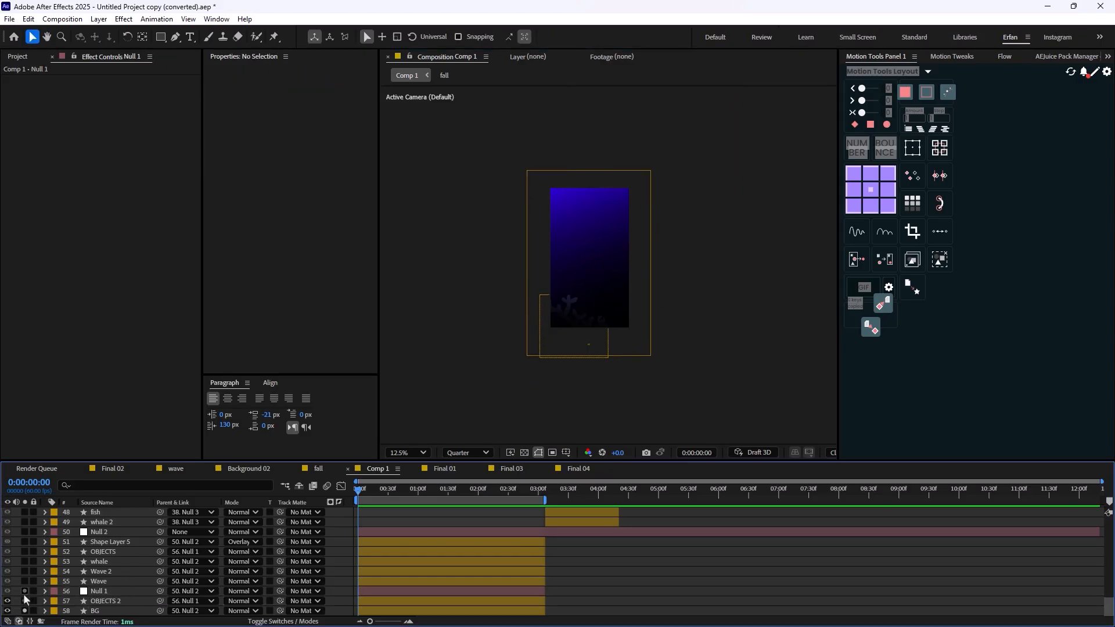
click(92, 601)
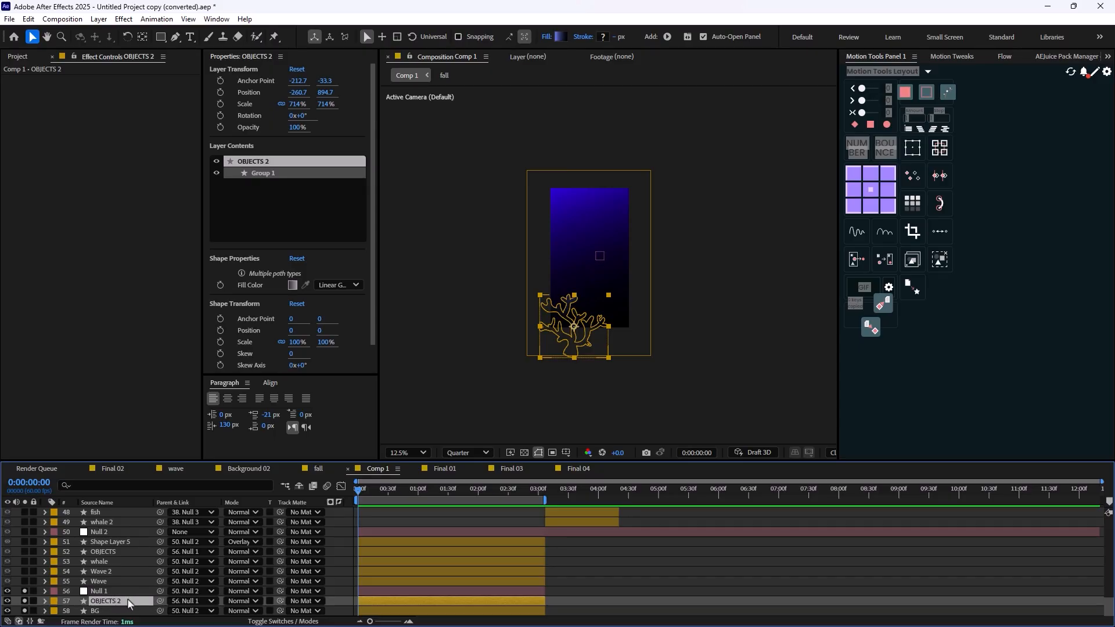
Step: Solo the Wave layer as well and turn off its Wave Warp effect to show the plain rectangle
click(102, 582)
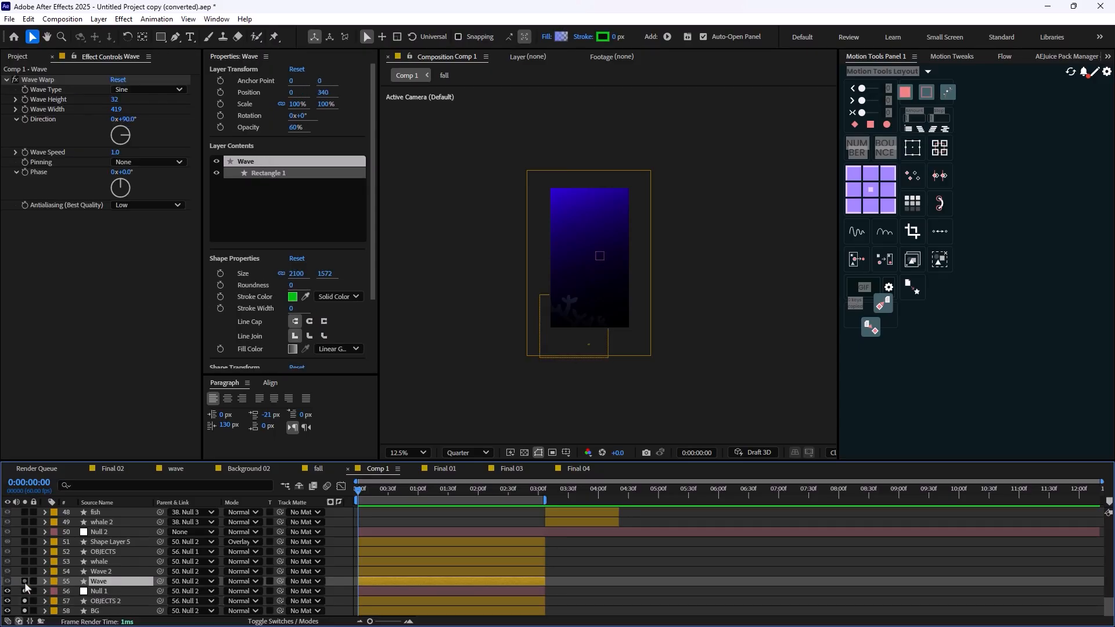
click(25, 581)
scroll(609, 267, up, 1)
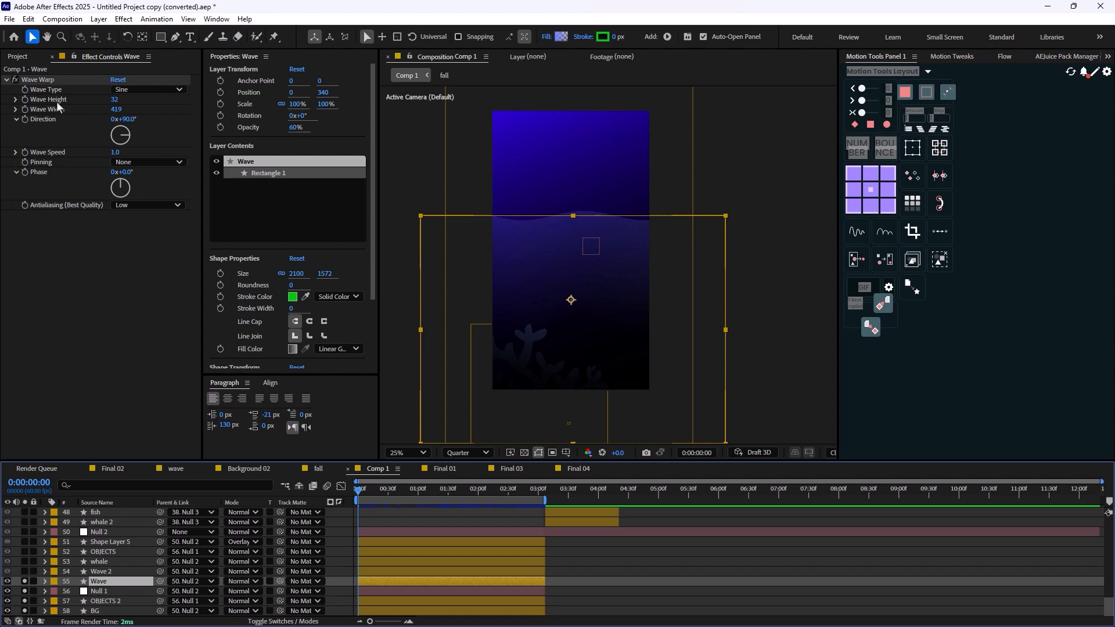
click(15, 80)
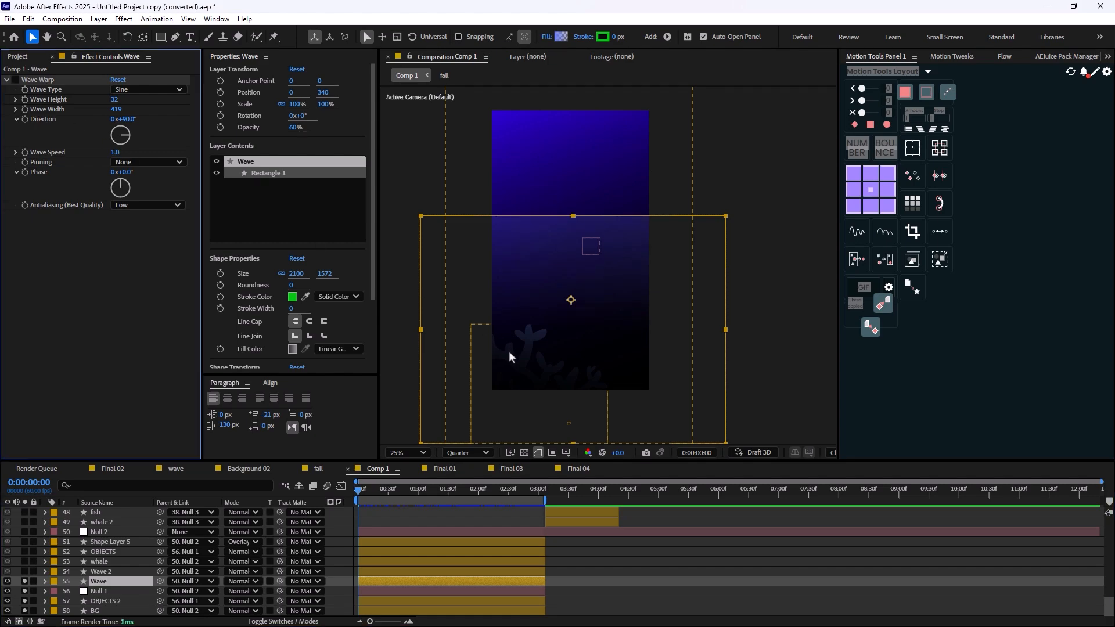
Step: Examine the Wave rectangle's fill type and the color and opacity stops of its linear gradient
click(548, 37)
click(615, 354)
click(561, 36)
drag(572, 182, 850, 264)
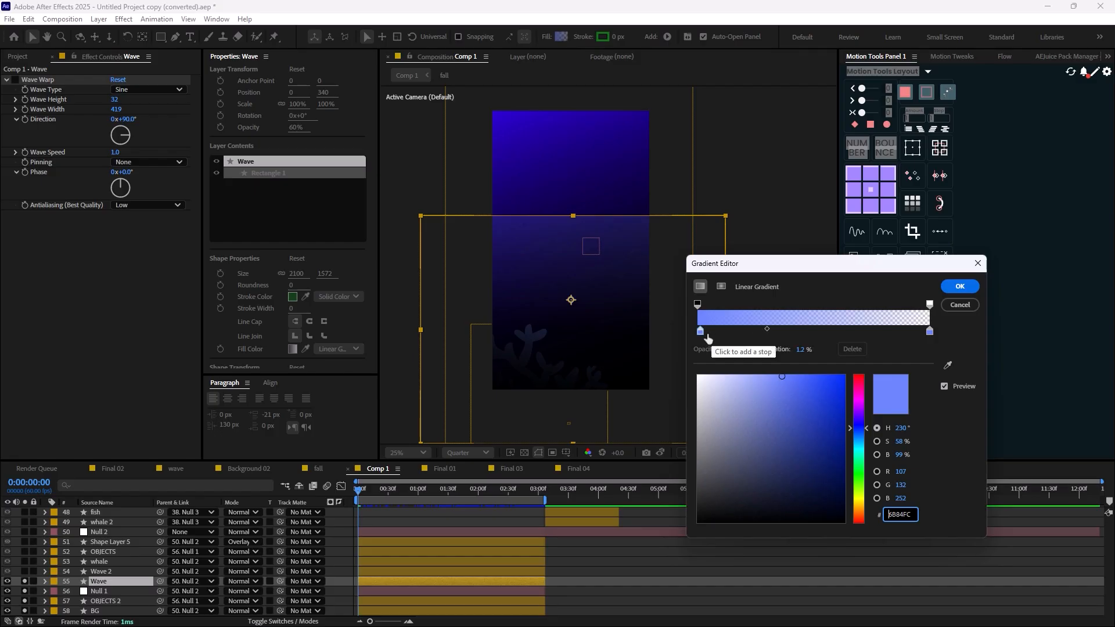
click(766, 329)
click(960, 286)
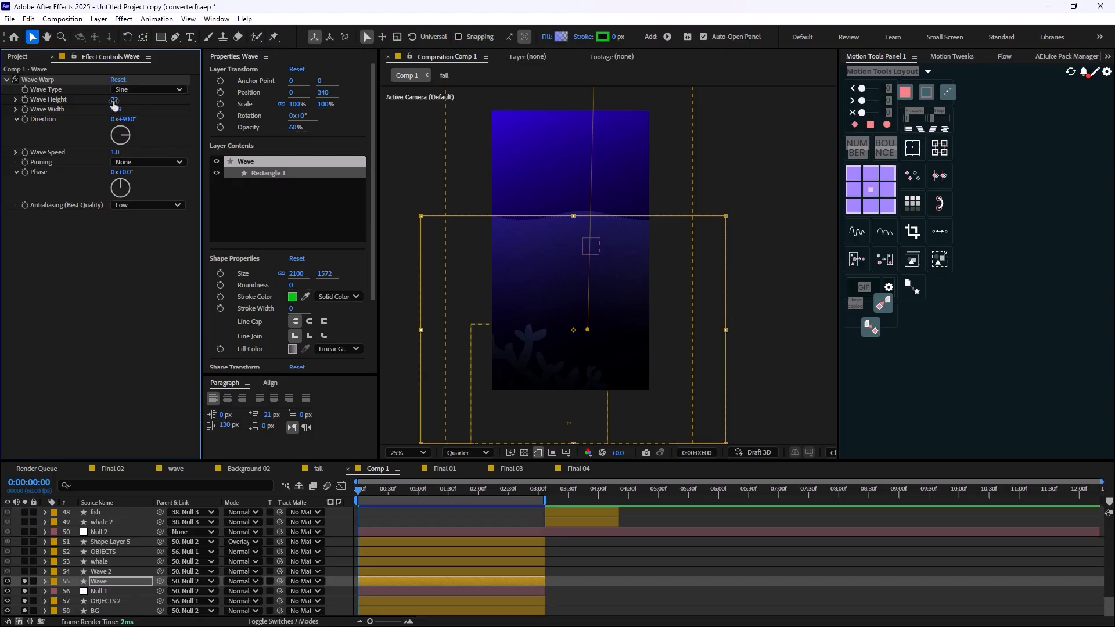
Step: Turn Wave Warp back on for the Wave layer with the Sine wave type and preview the motion
click(139, 90)
click(142, 104)
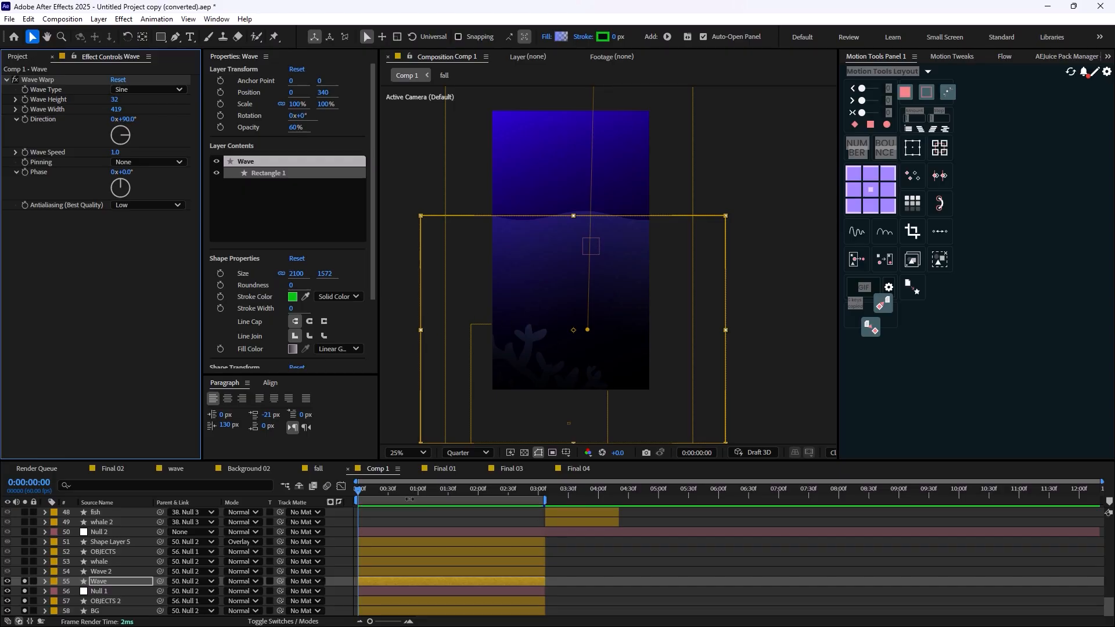
key(space)
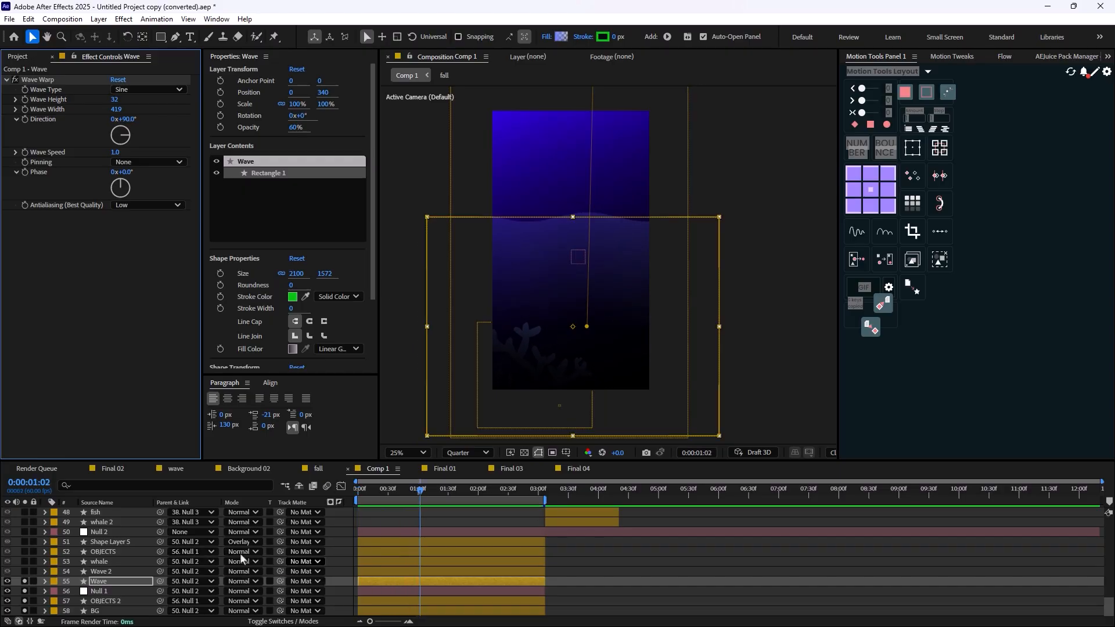
Step: Solo the Wave 2 layer and play back the two waves together
click(96, 571)
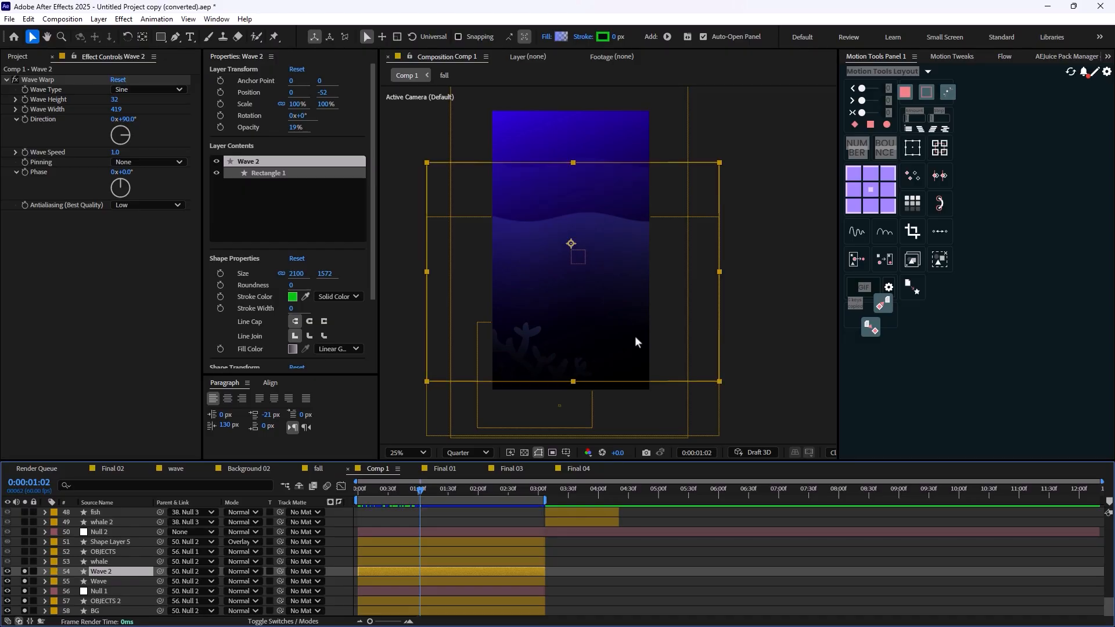
key(space)
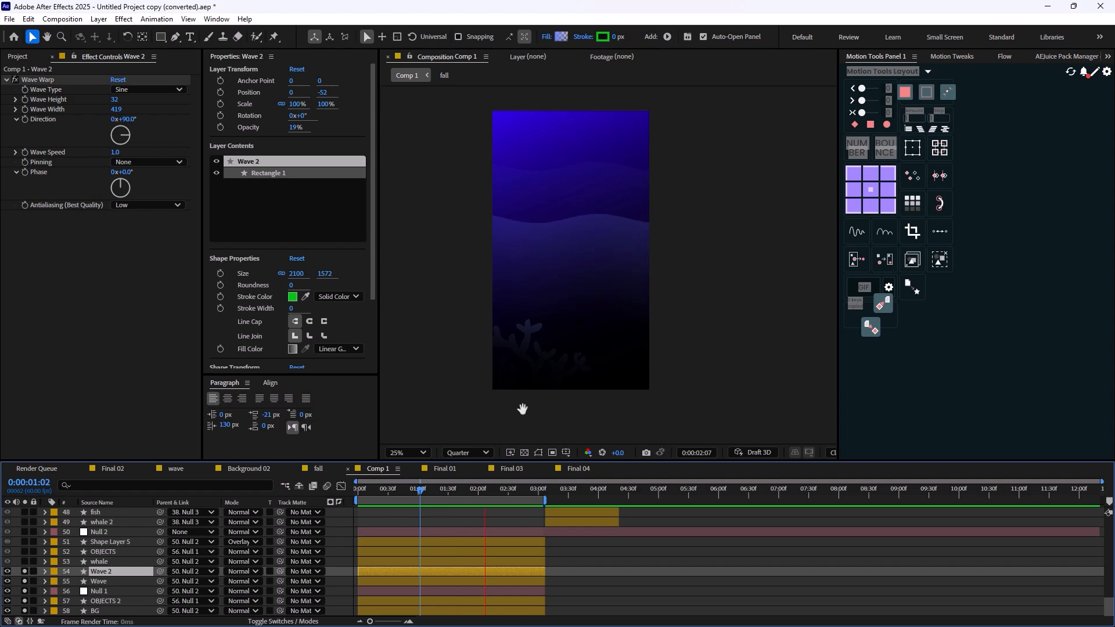
key(space)
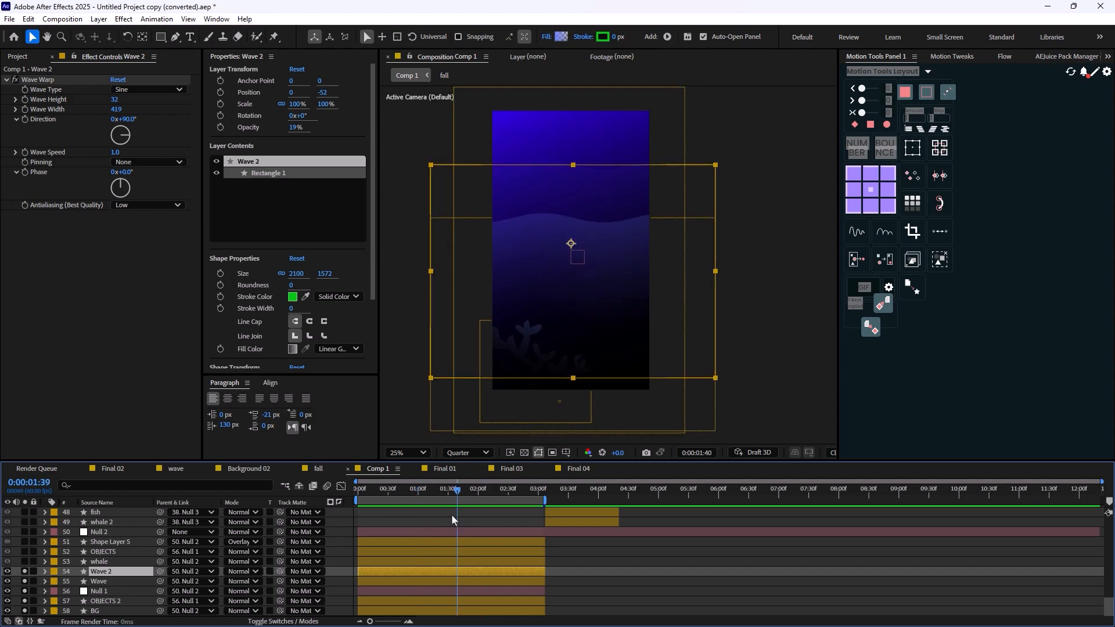
Step: Reveal the Position and Scale keyframes of Null 1 and scrub back to the first frame
click(127, 591)
key(u)
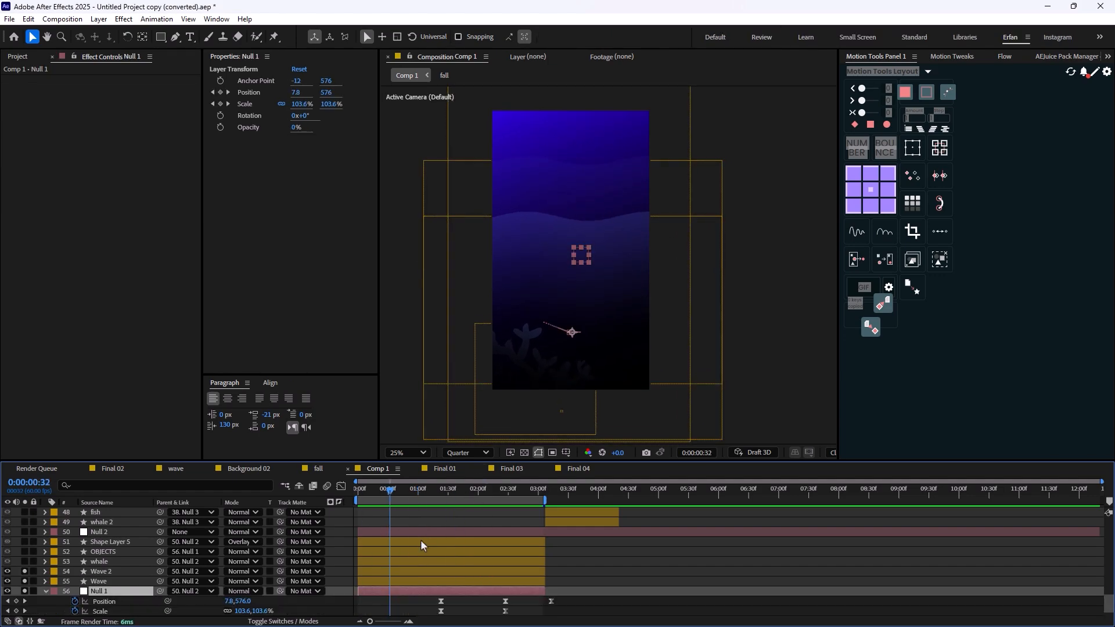
key(p)
drag(389, 490, 132, 559)
Step: Reveal the Scale keyframes of Null 2 and check the zoom near the first frame
click(99, 542)
key(s)
drag(361, 491, 339, 519)
scroll(110, 574, down, 1)
Step: Remove the Wave and Wave 2 layers from the soloed layers
click(107, 581)
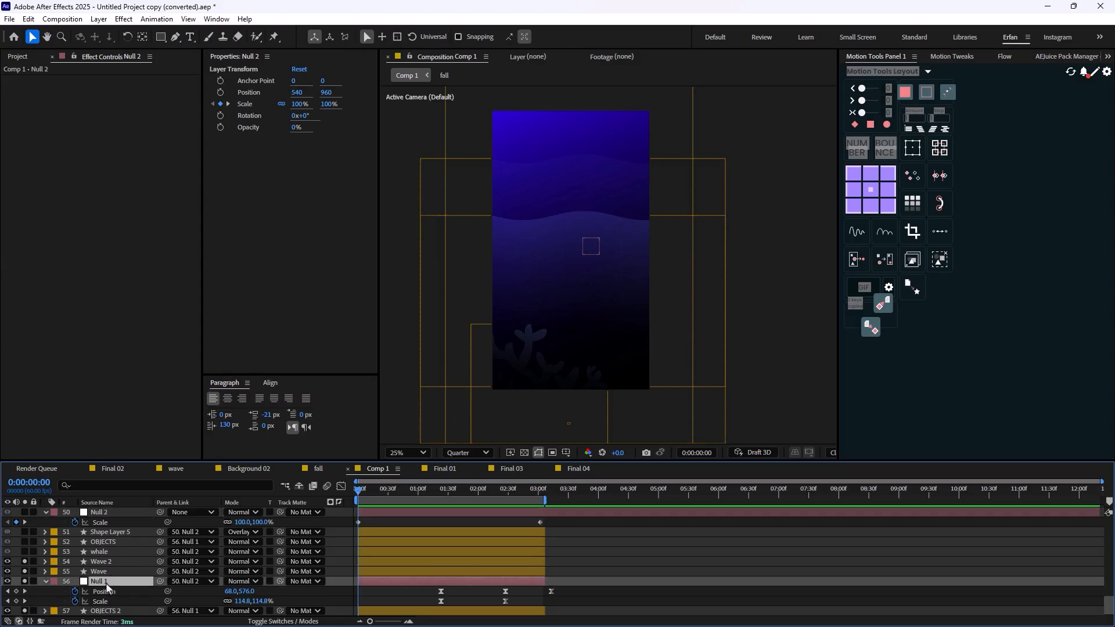
click(24, 571)
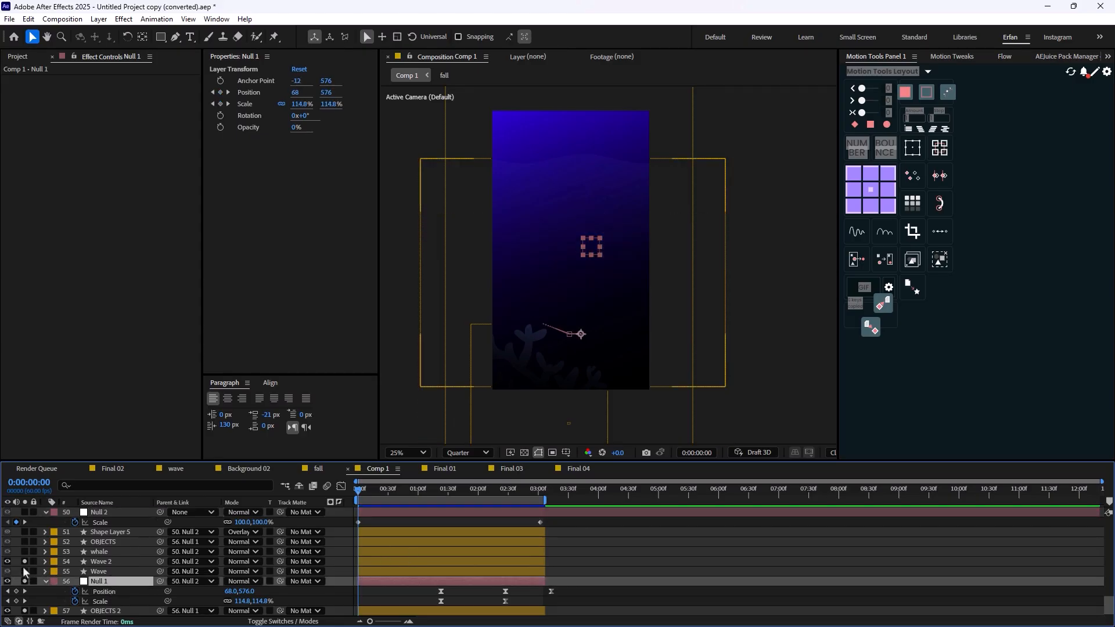
click(24, 561)
click(107, 572)
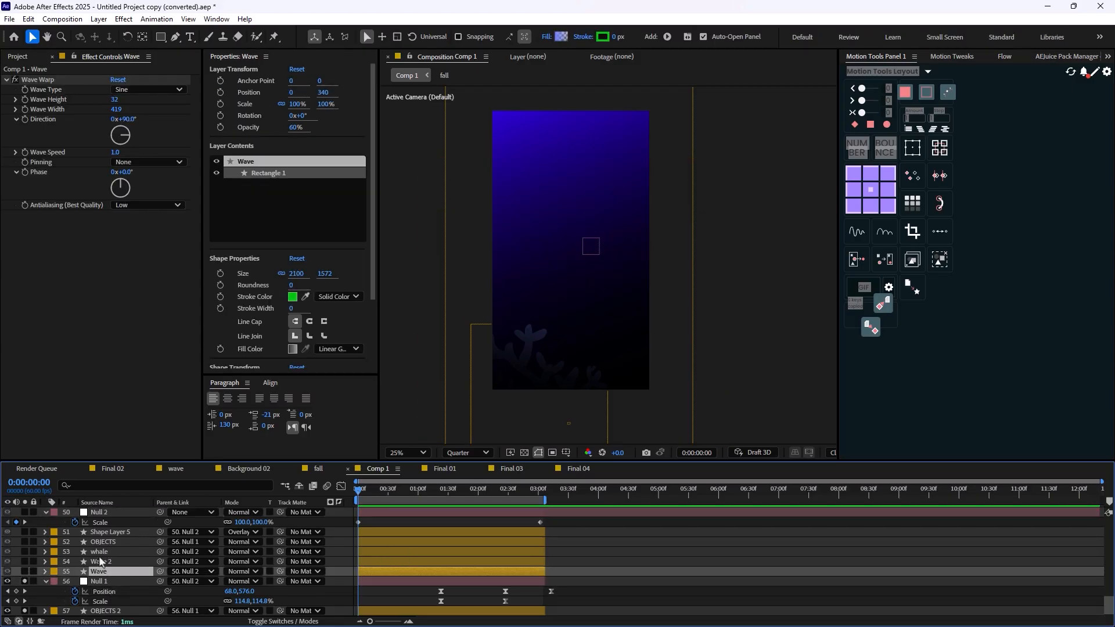
Step: Solo Shape Layer 5 briefly to view its light rays over the background
click(109, 532)
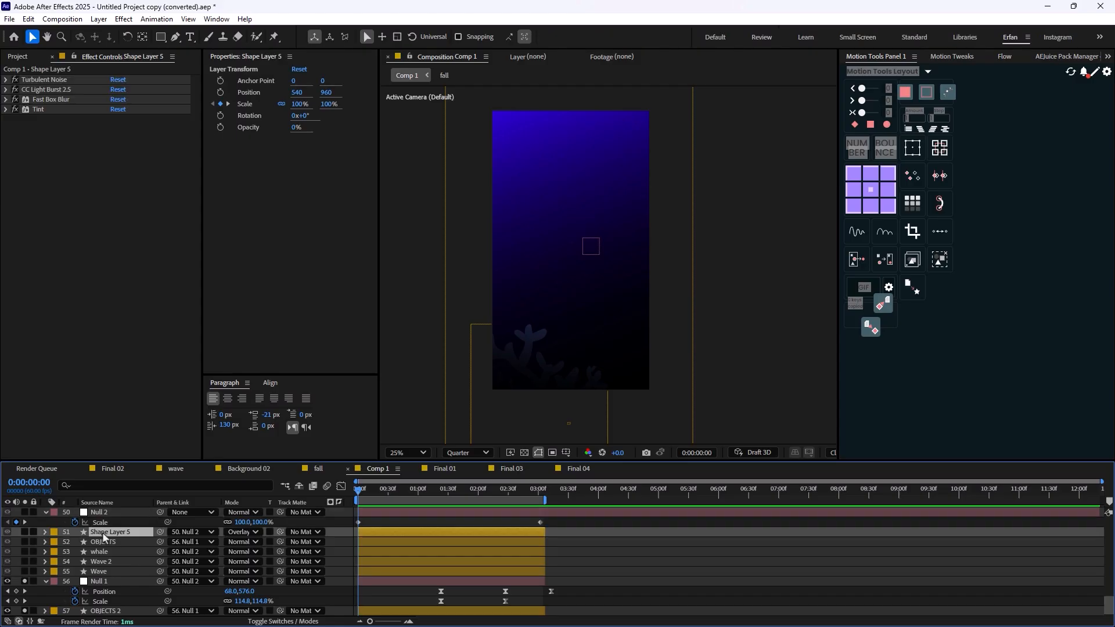
click(24, 531)
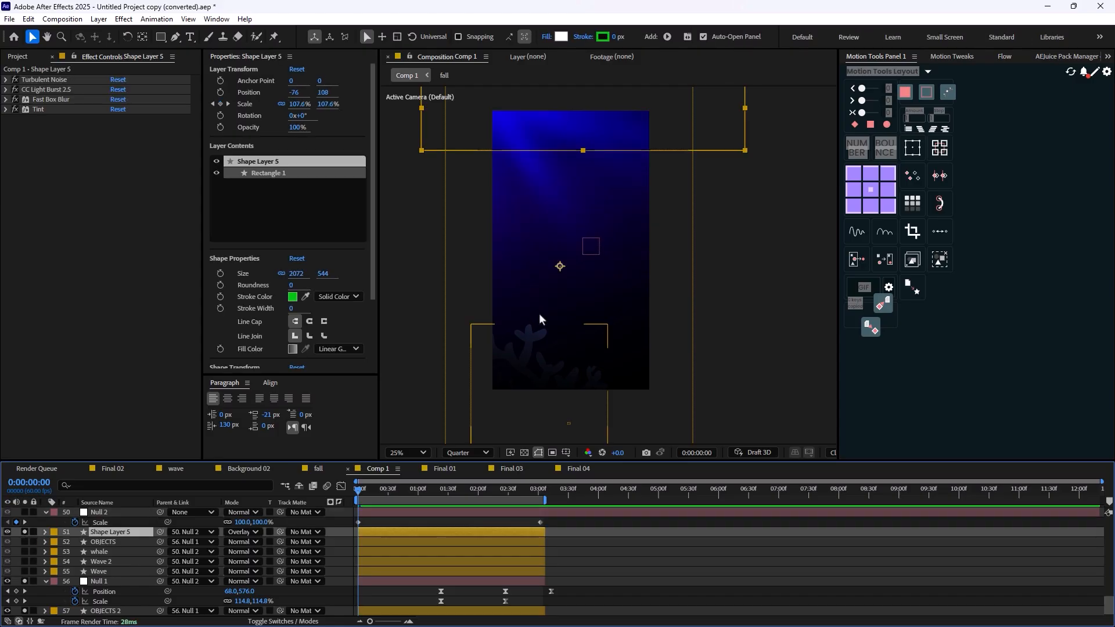
click(25, 532)
Step: Solo the OBJECTS foreground coral layer alongside the background layers
click(25, 542)
scroll(476, 338, down, 1)
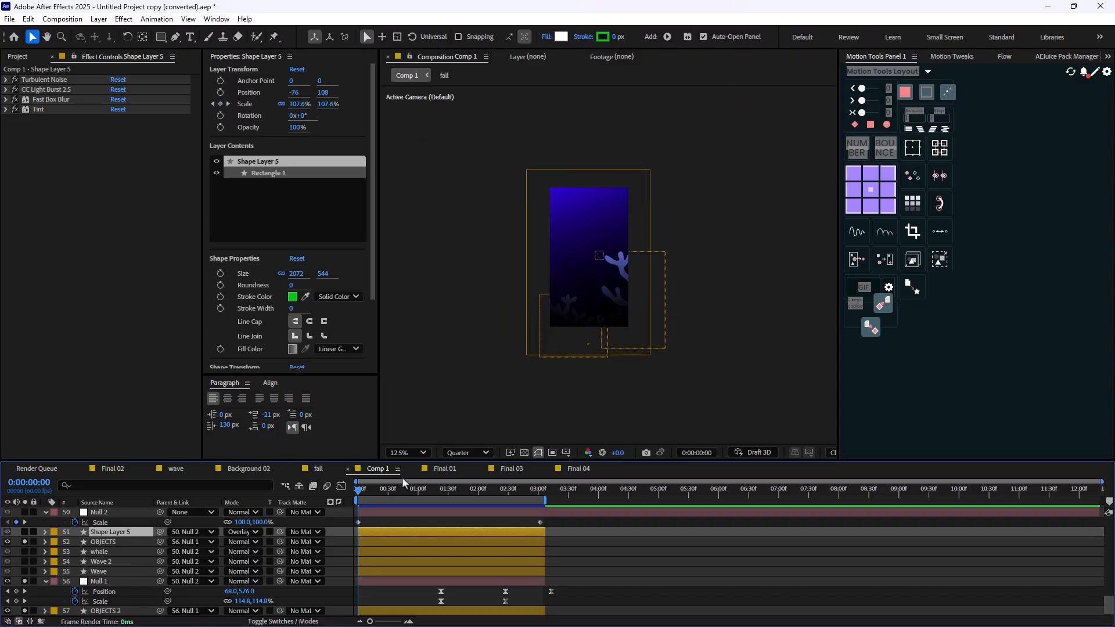
Step: Return to the first frame and examine the whale layer's animation keyframes, leaving them collapsed again
drag(358, 487, 224, 499)
click(100, 552)
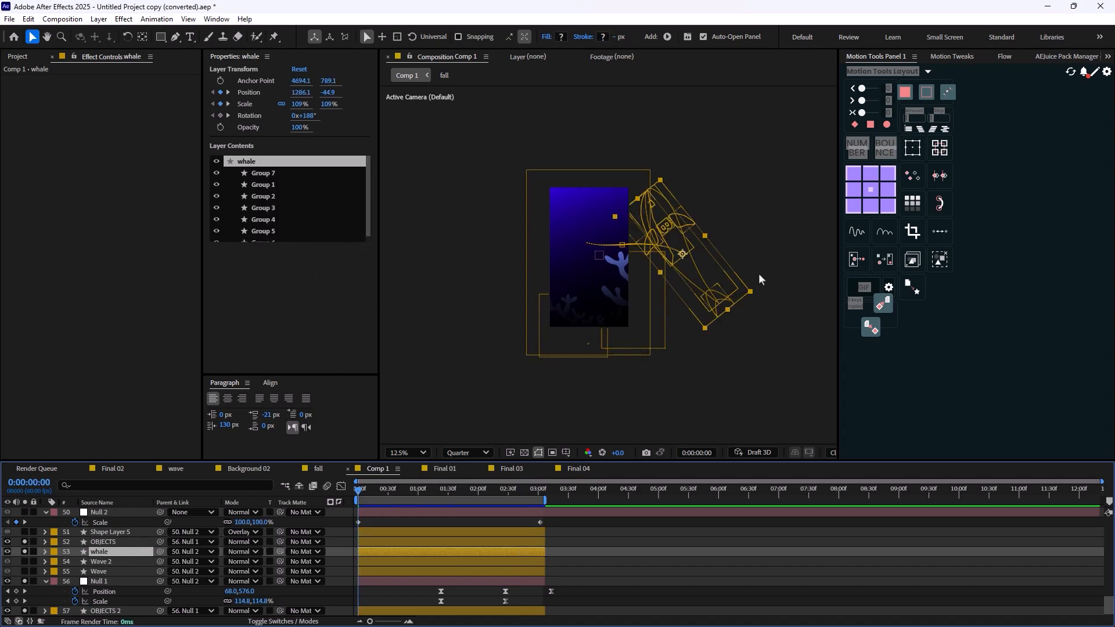
key(period)
key(u)
scroll(431, 538, down, 1)
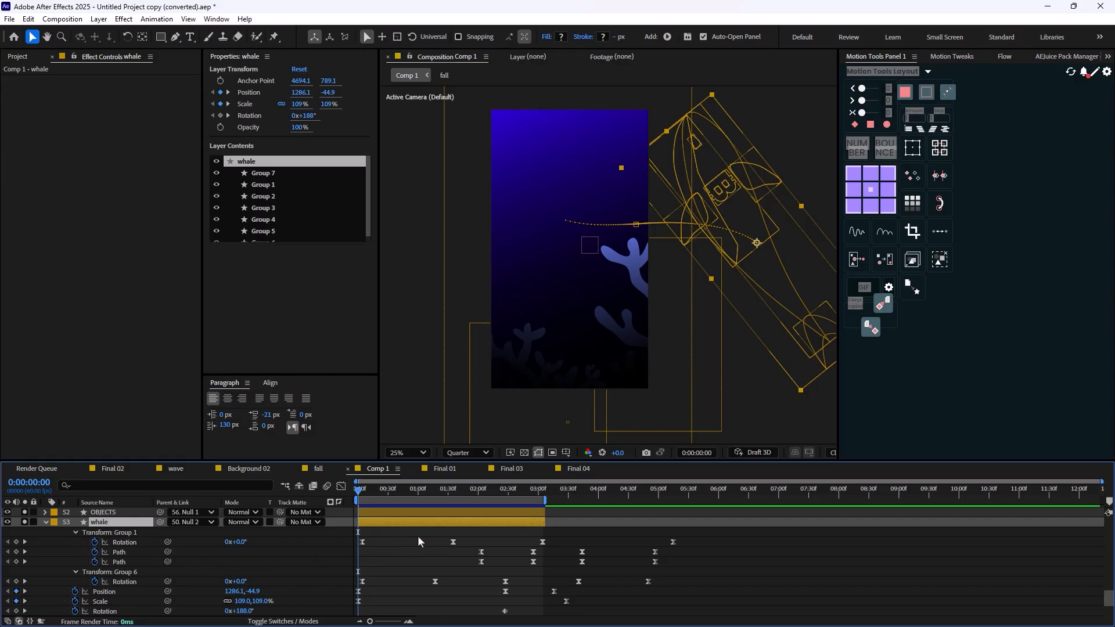
scroll(418, 537, down, 1)
scroll(140, 581, up, 1)
key(u)
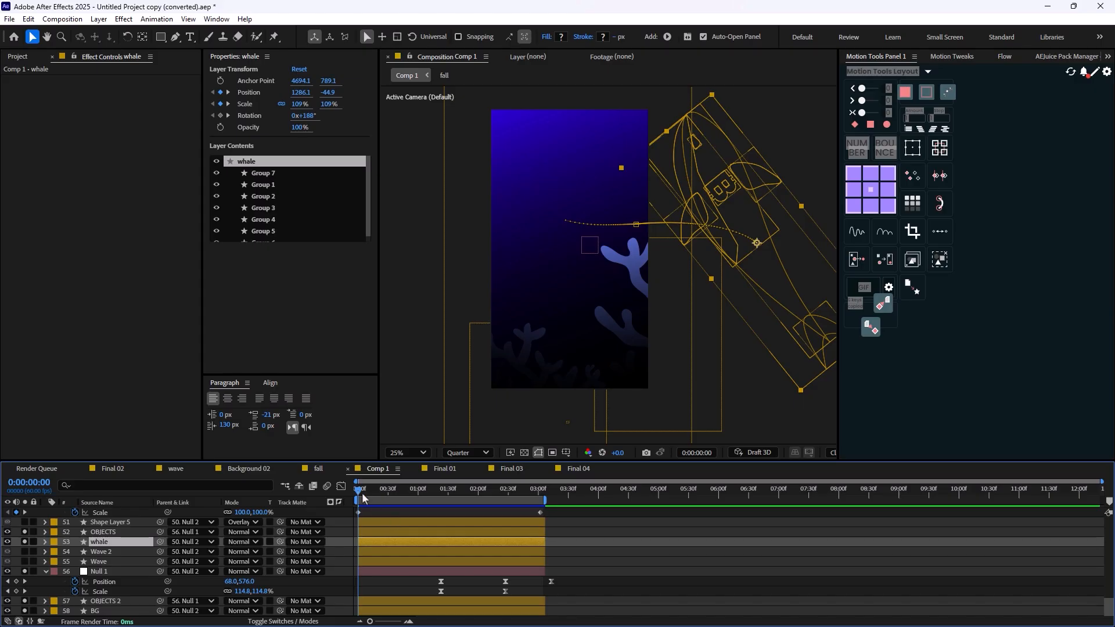
Step: Isolate the whale by removing OBJECTS, Null 1, OBJECTS 2 and BG from the soloed layers
click(25, 532)
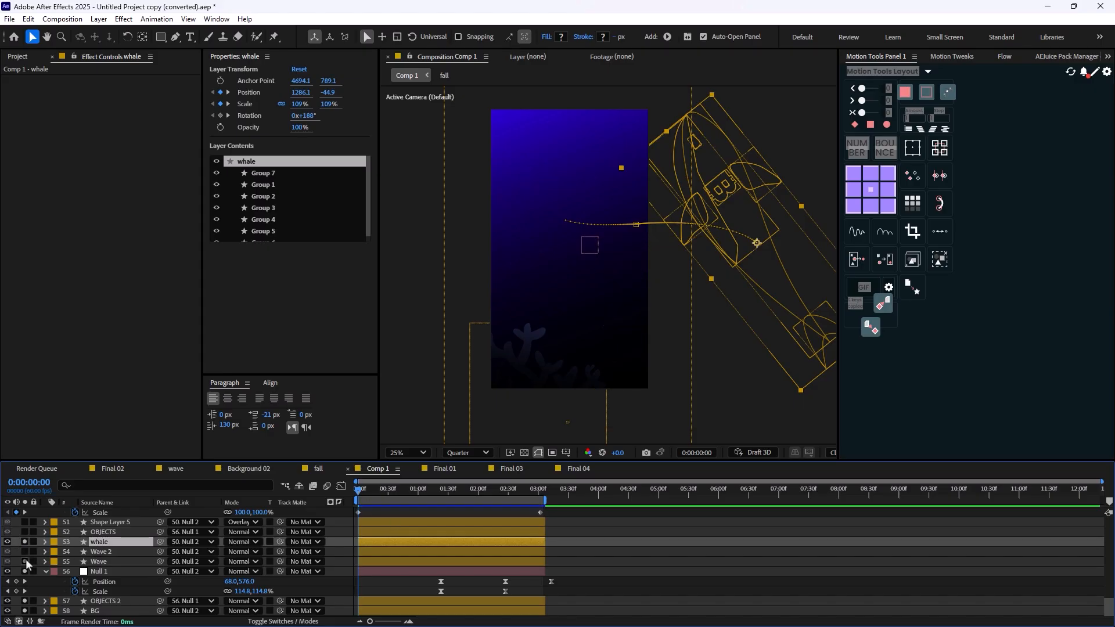
click(24, 572)
click(24, 601)
click(26, 610)
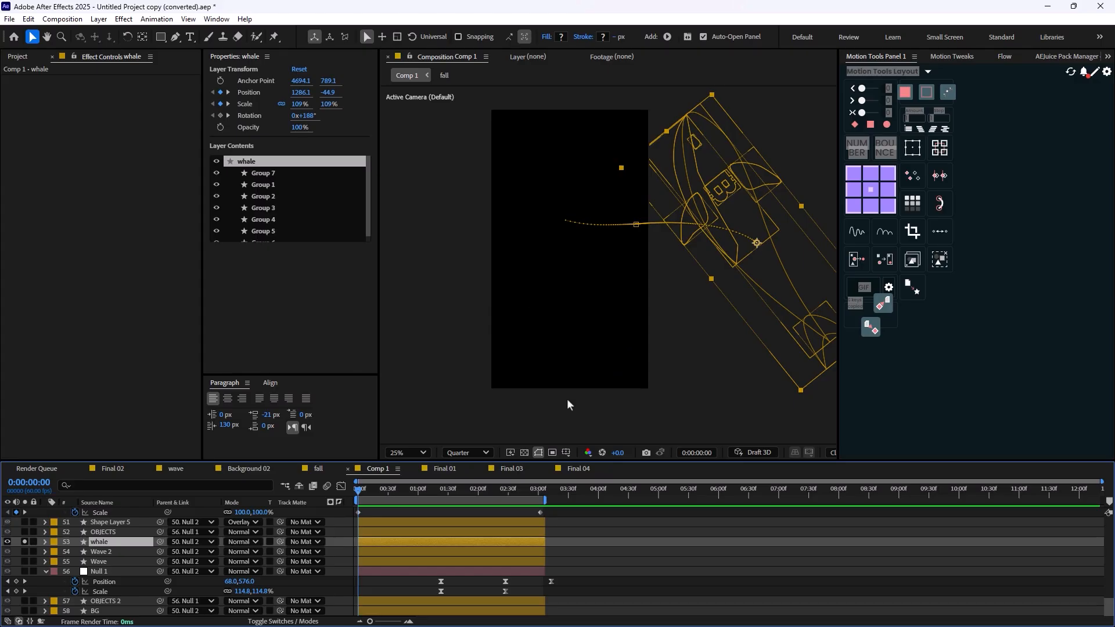
Step: Extend the end of the work area to just before the 6-second mark while previewing the whale
key(space)
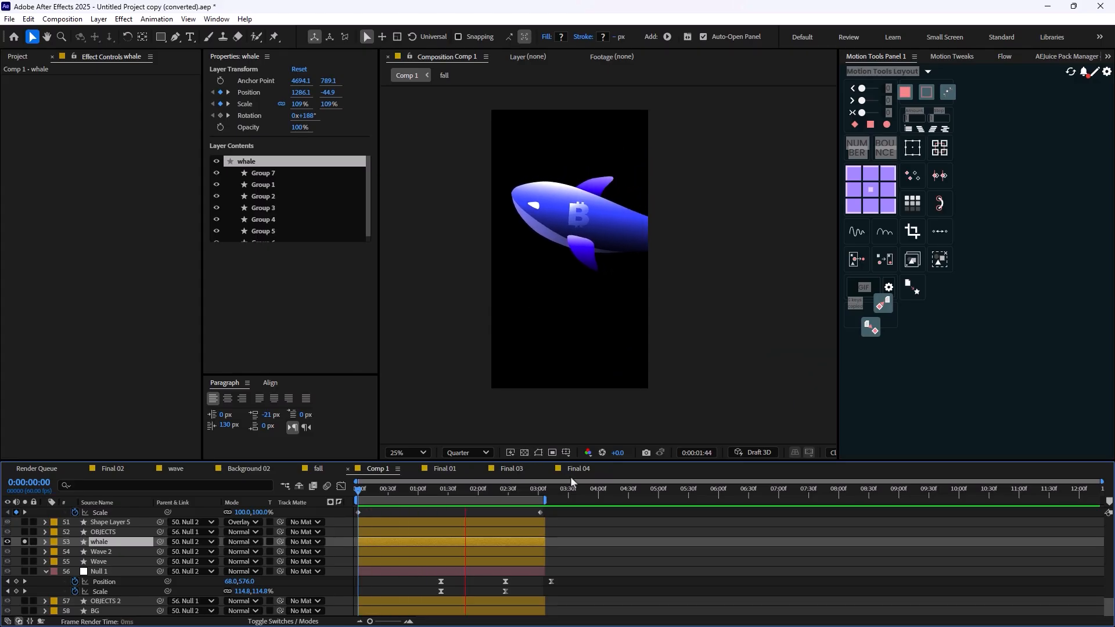
key(space)
drag(544, 500, 713, 500)
key(space)
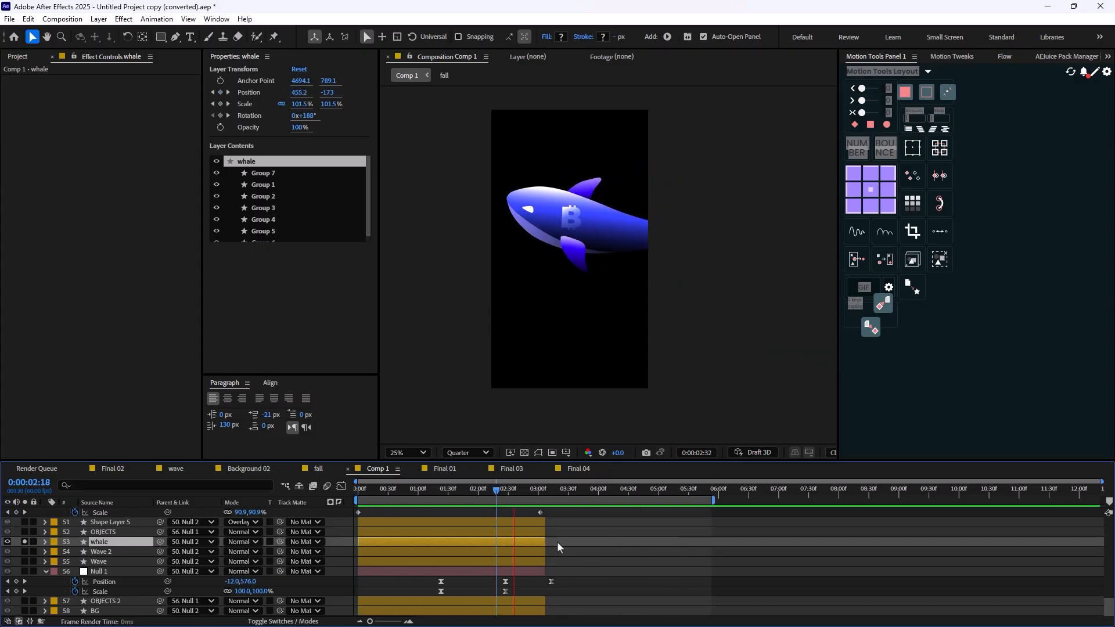
Step: Extend the whale layer's end to about 6.4 seconds and preview its continued swim
drag(545, 542, 743, 541)
key(space)
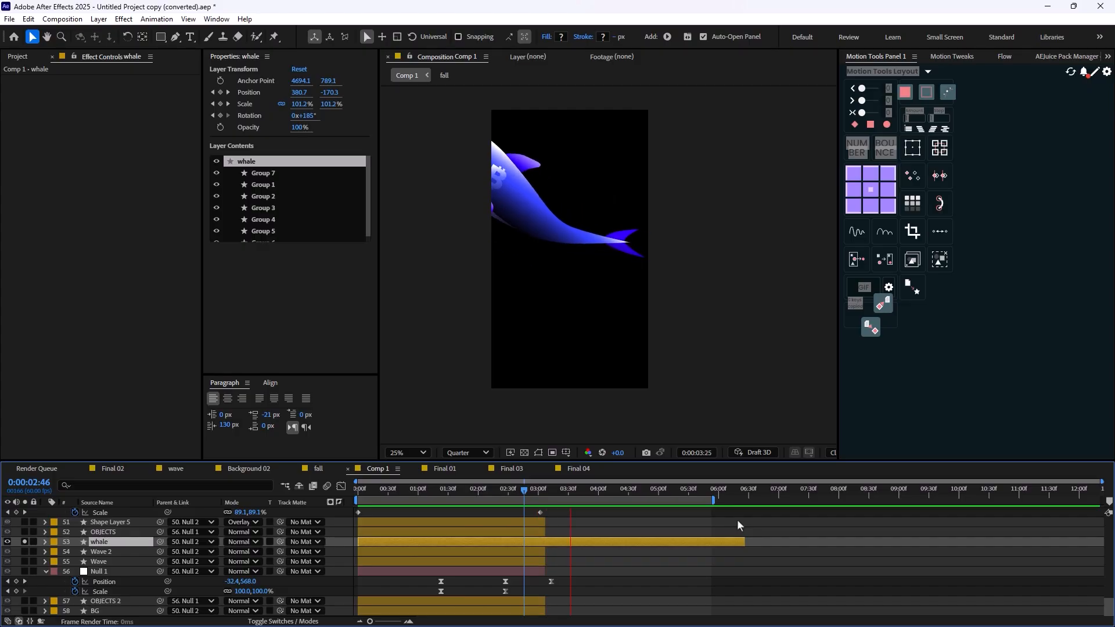
key(space)
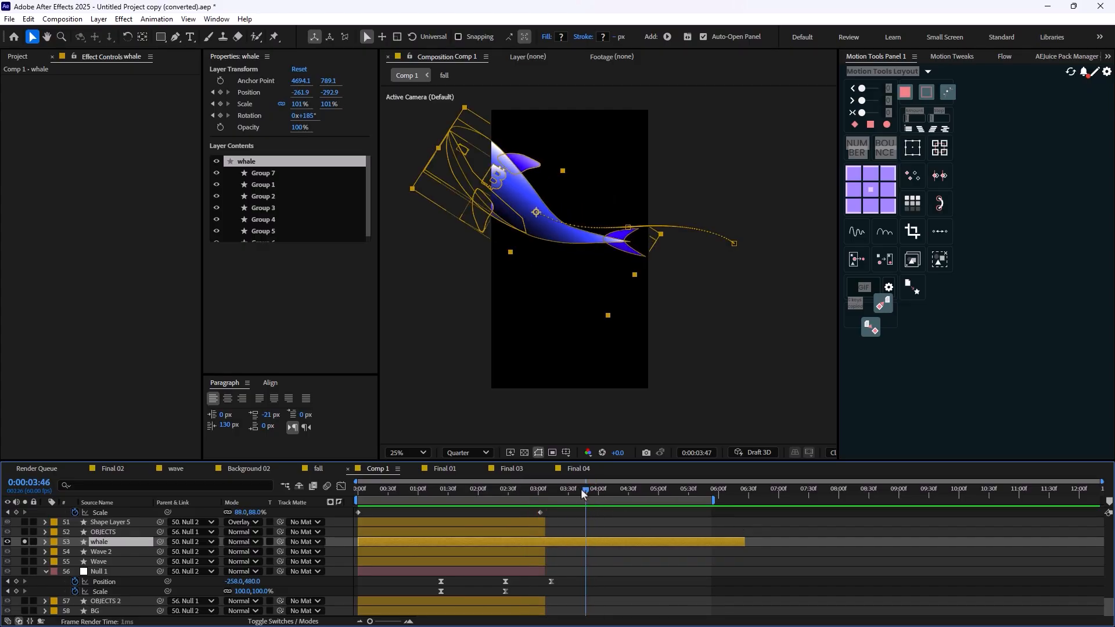
Step: Play the soloed whale from the first frame and examine its body and fin movement up close
key(Home)
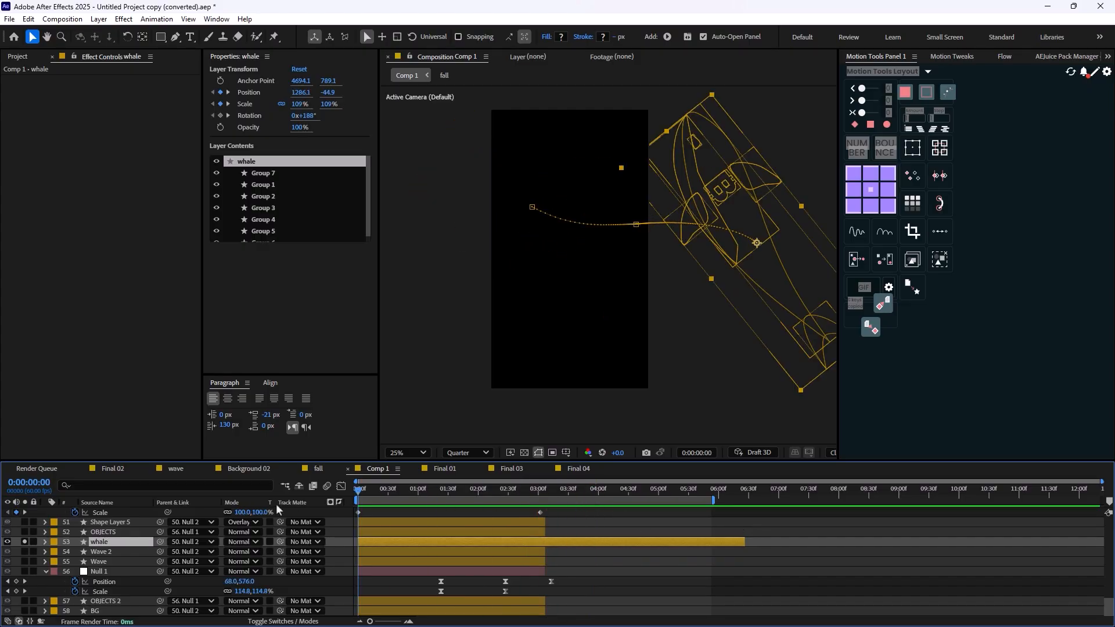
key(space)
key(space)
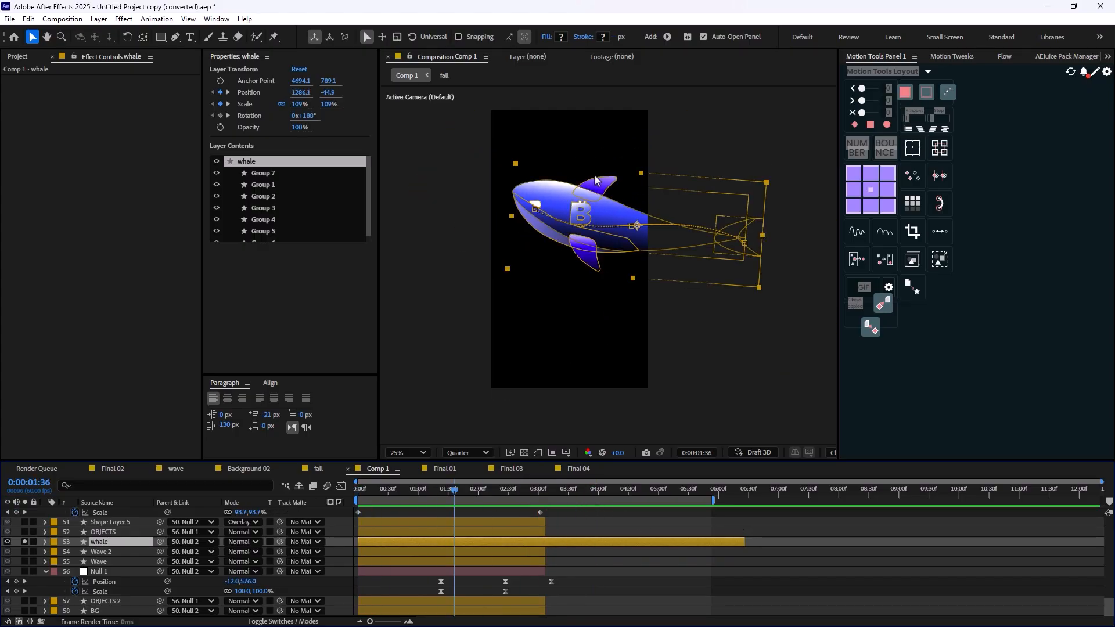
scroll(603, 265, up, 2)
drag(549, 143, 577, 214)
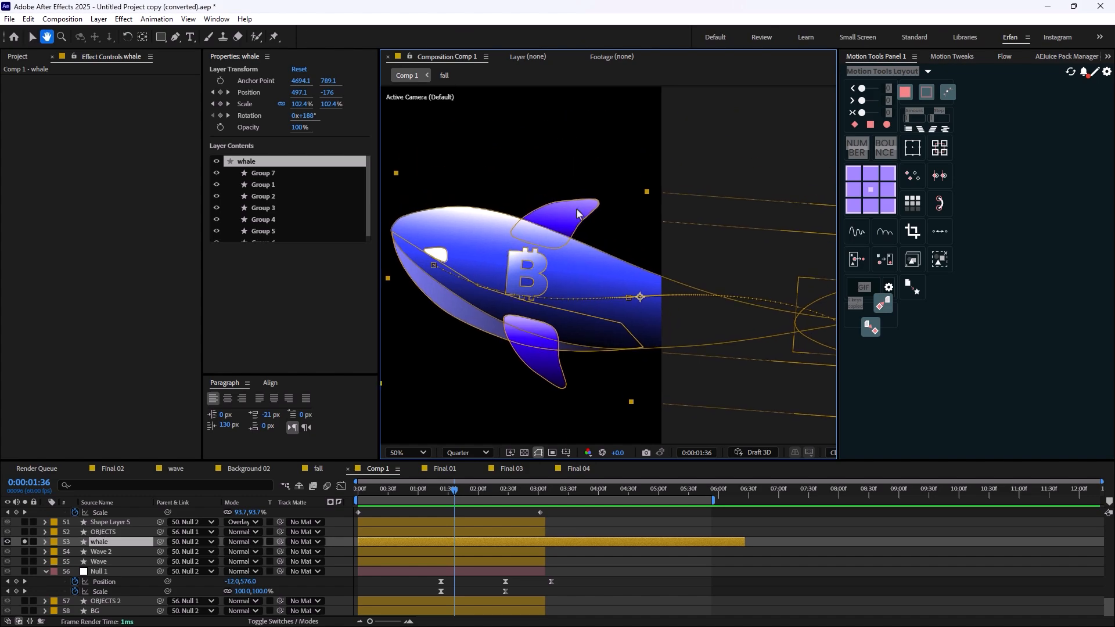
key(space)
scroll(527, 273, down, 2)
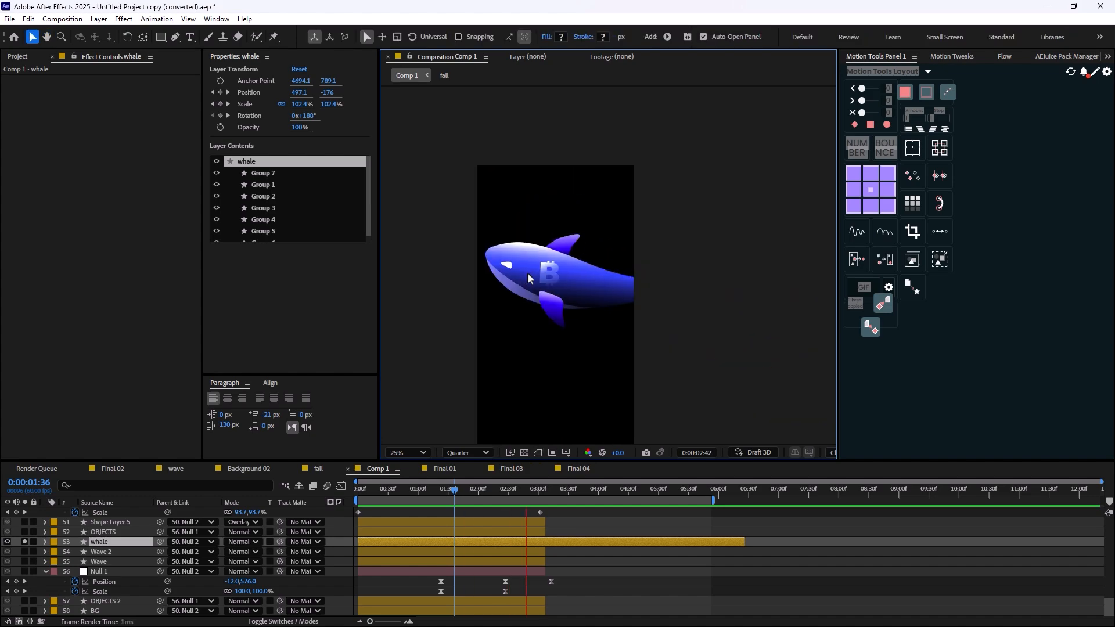
Step: Trim the whale layer's end back to just after the 3-second mark
click(583, 491)
drag(586, 498, 571, 546)
key(alt+])
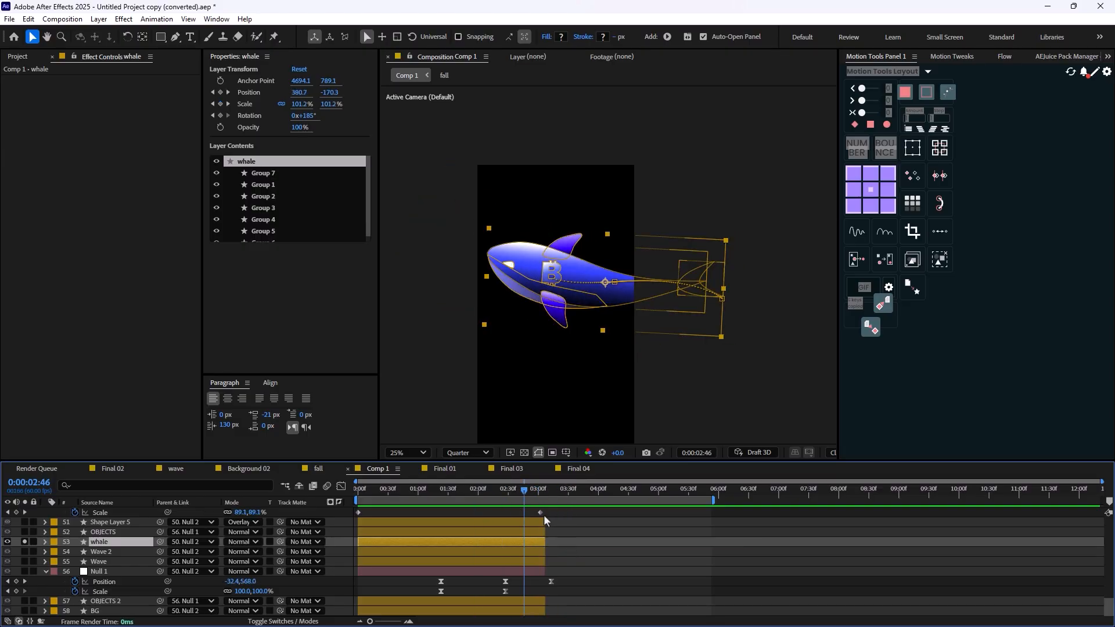
Step: Examine the whale within the full underwater scene at 0:00:03:02
drag(520, 491, 541, 542)
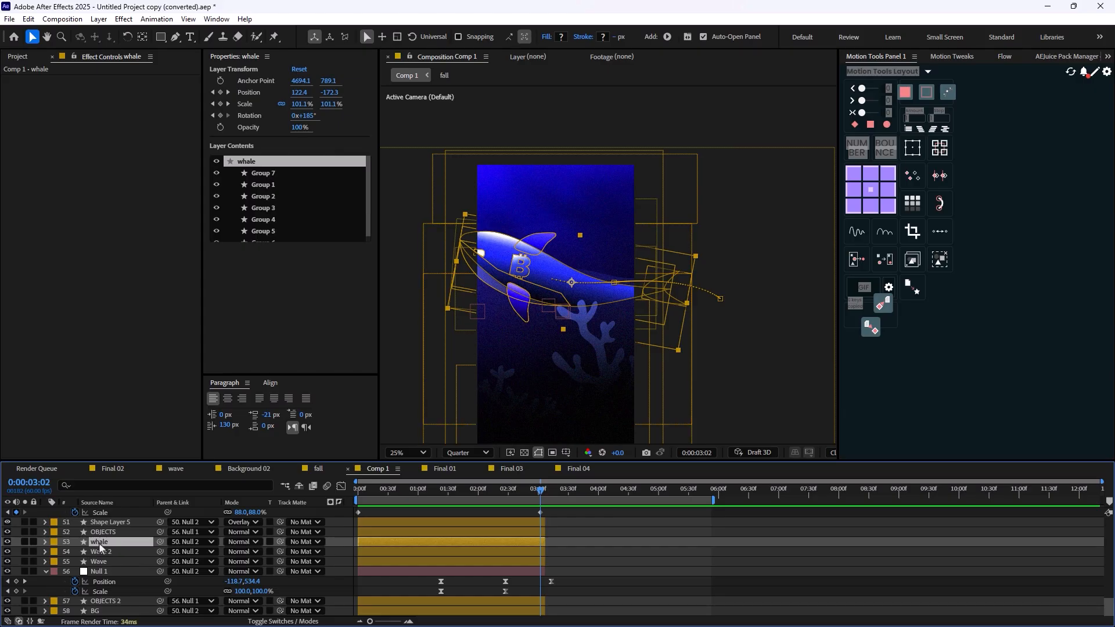
scroll(479, 321, up, 10)
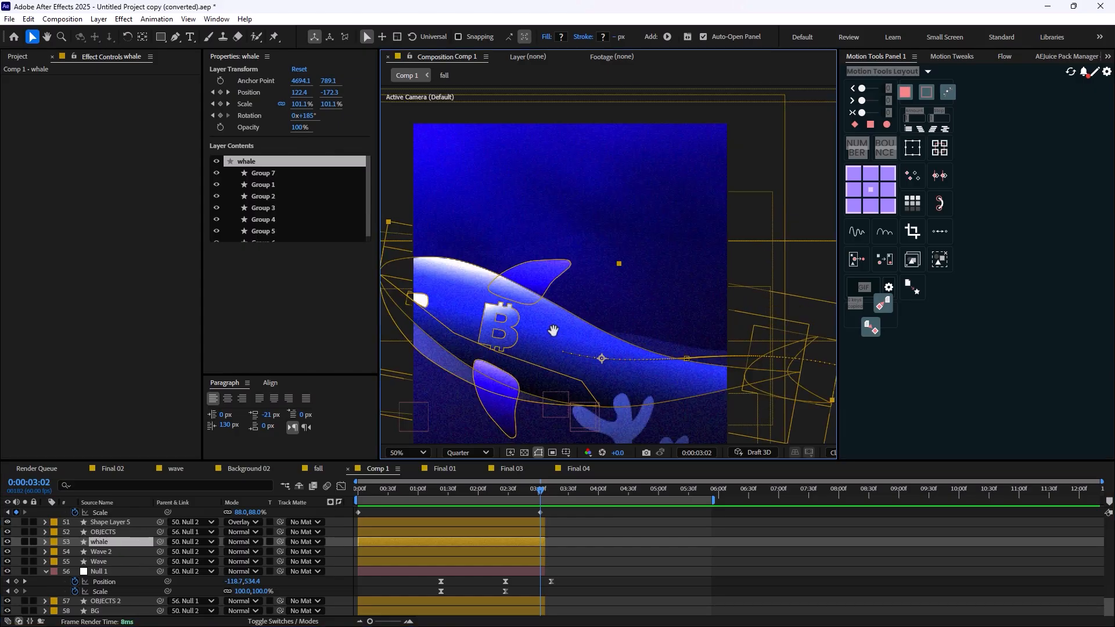
scroll(524, 292, down, 5)
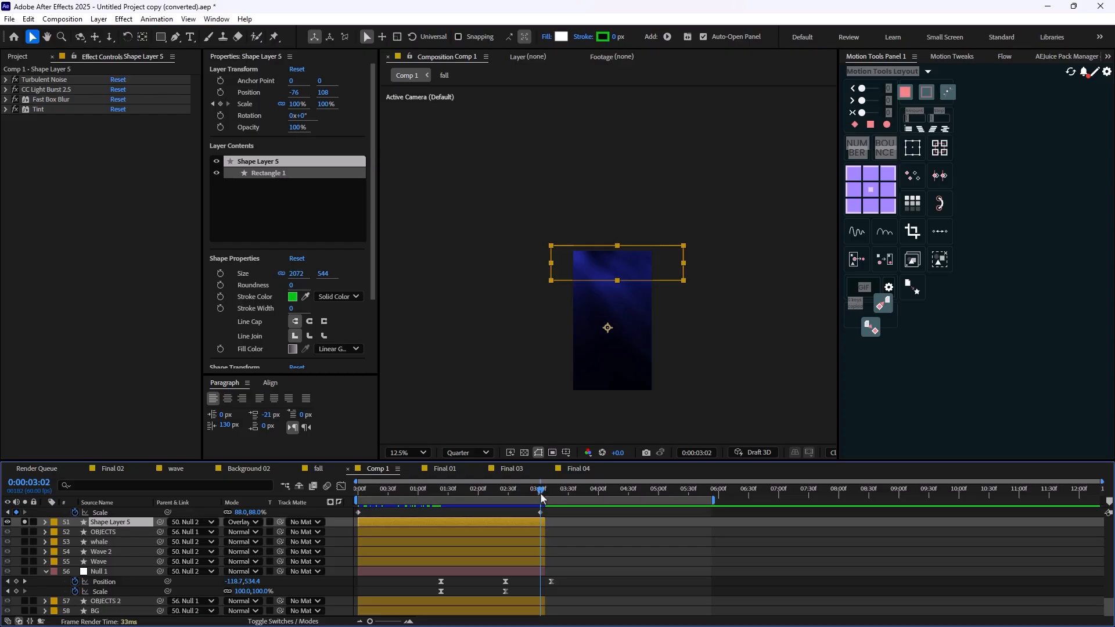
Step: Preview the soloed Shape Layer 5 light rays from the first frame and return to the start
drag(541, 497, 330, 497)
key(space)
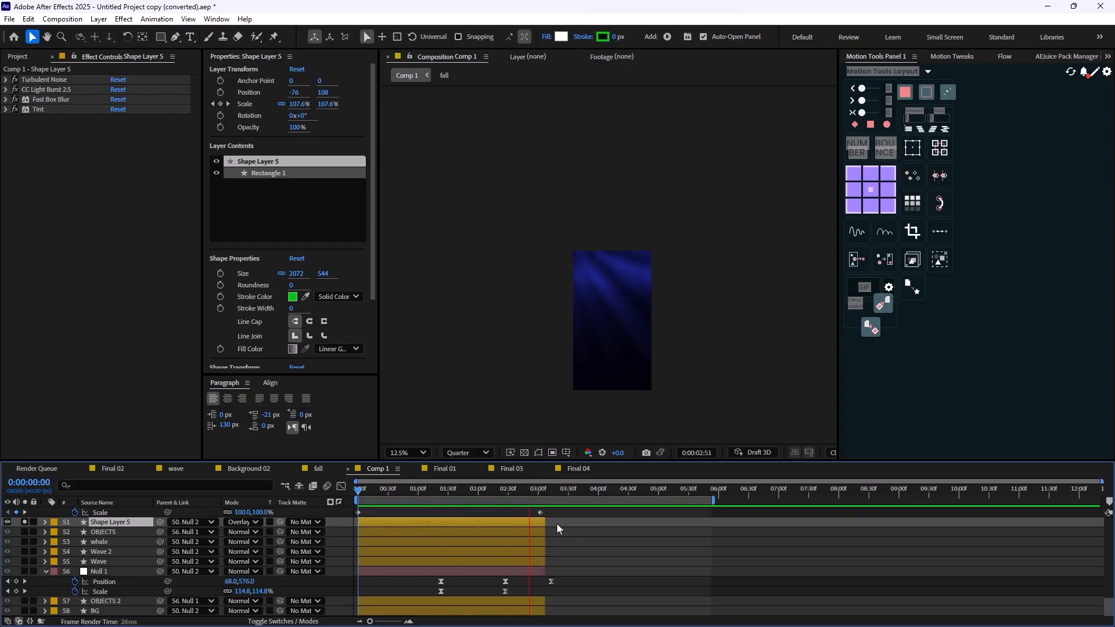
key(space)
drag(544, 495, 351, 517)
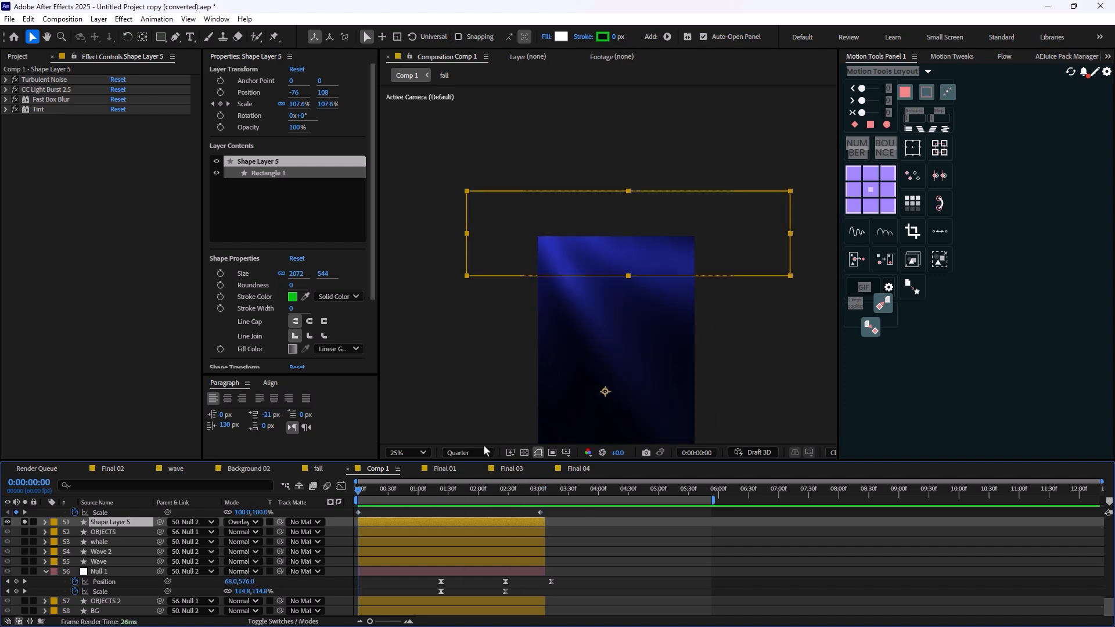
Step: Turn off all four effects on Shape Layer 5 to expose its plain rectangle, undoing a stray move of the shape
drag(483, 354, 459, 325)
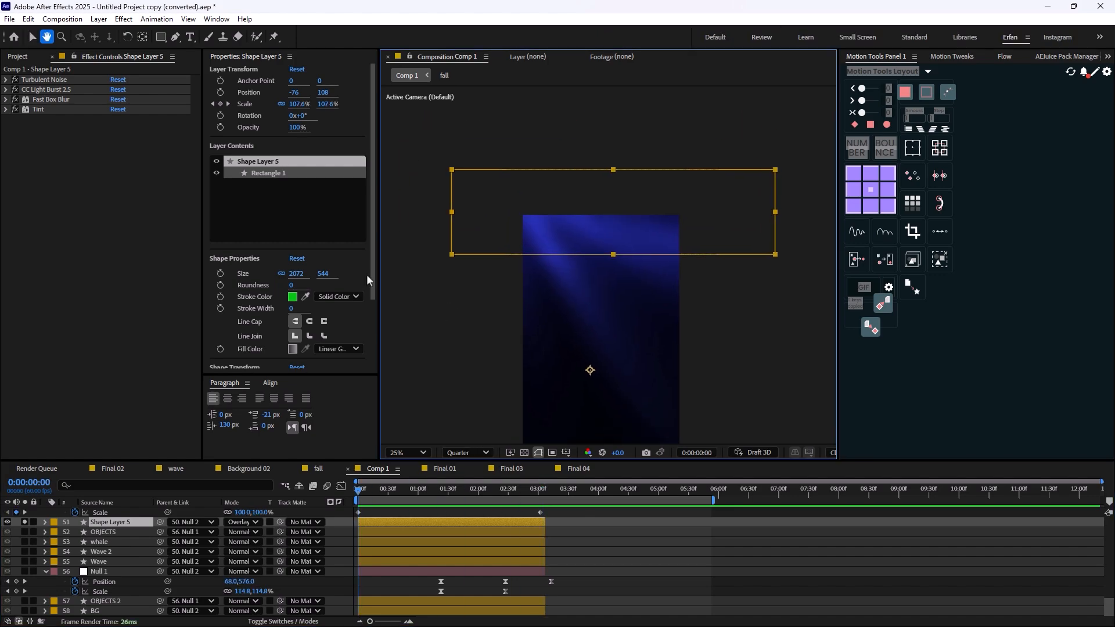
drag(15, 79, 15, 109)
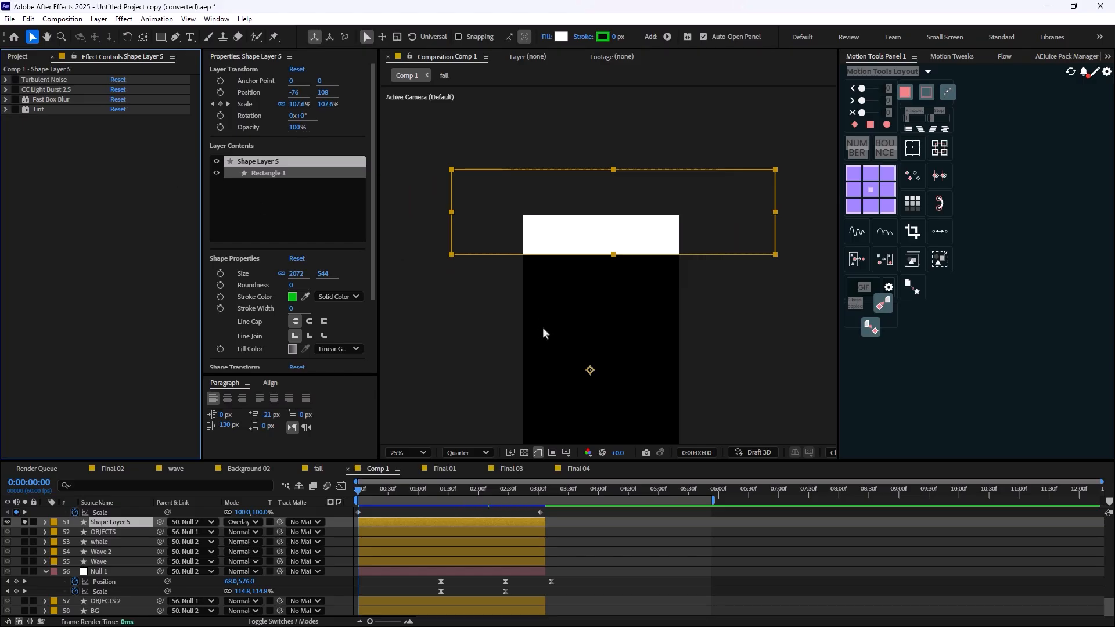
scroll(543, 328, down, 1)
scroll(578, 323, up, 1)
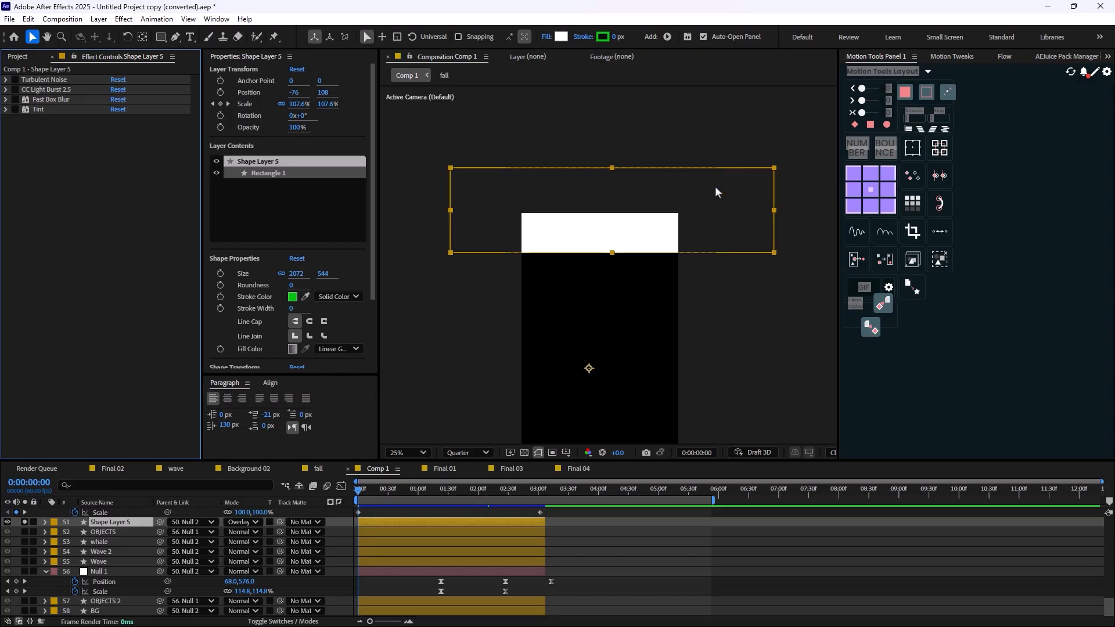
mouse_move(610, 222)
mouse_down()
mouse_move(609, 326)
mouse_move(612, 215)
mouse_move(611, 234)
mouse_up()
key(ctrl+z)
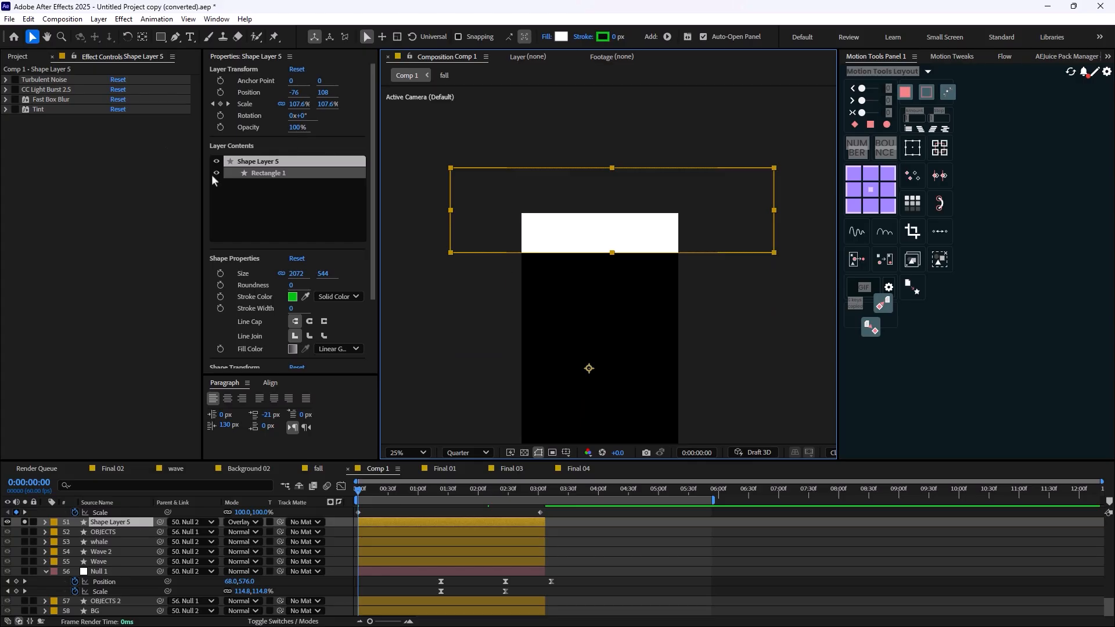
Step: Re-enable Turbulent Noise on Shape Layer 5 and expand its settings
click(15, 80)
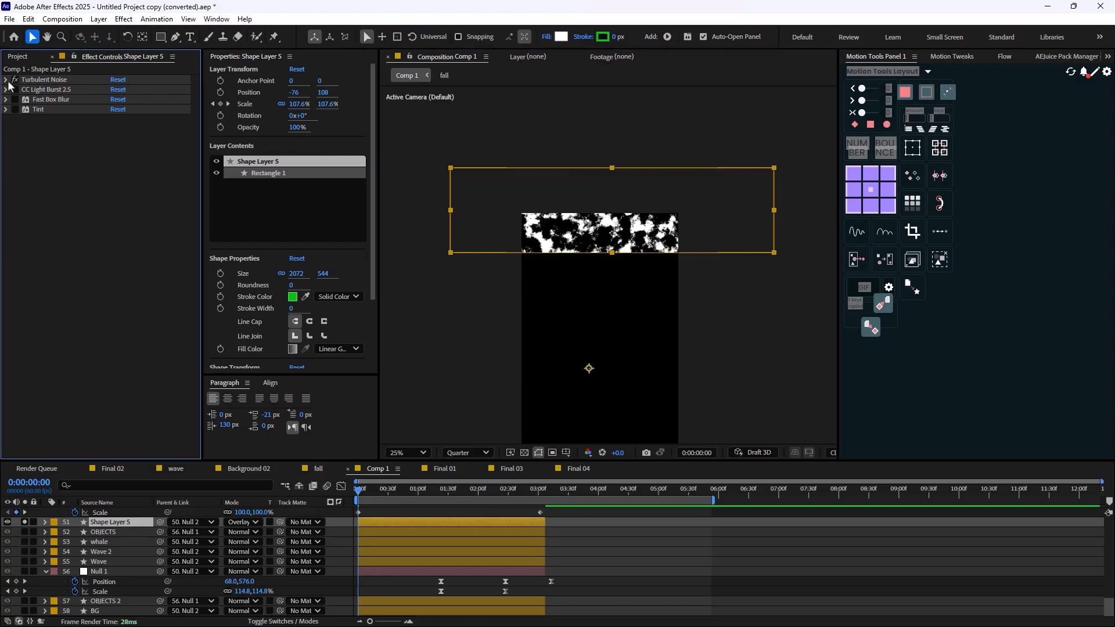
click(6, 79)
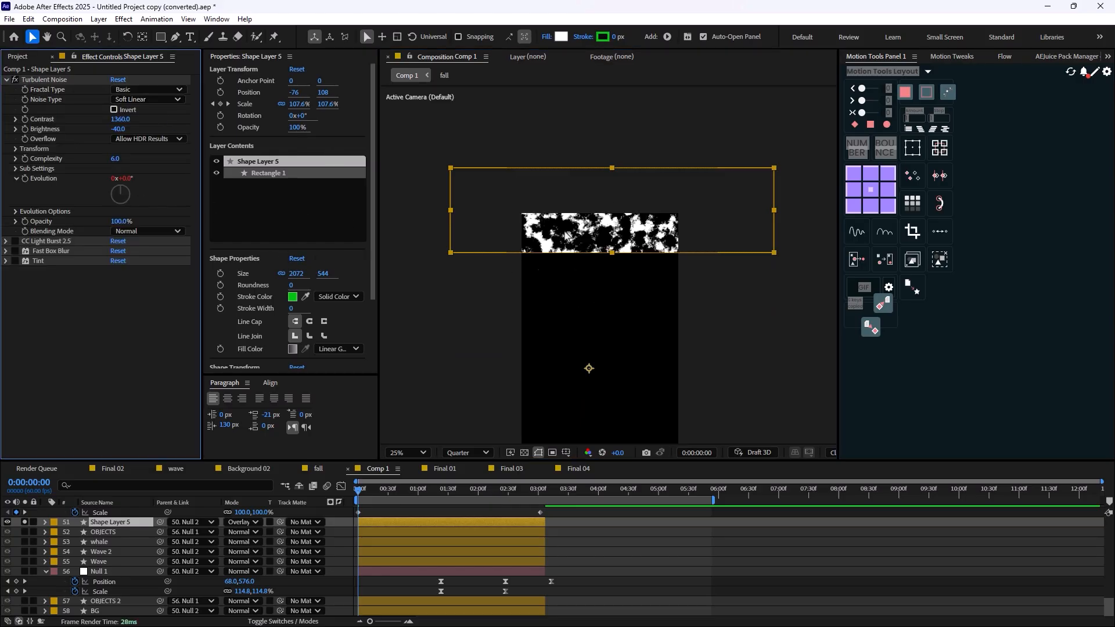
Step: Reset Turbulent Noise, try Contrast 895 and Brightness -29, and undo these changes
click(118, 79)
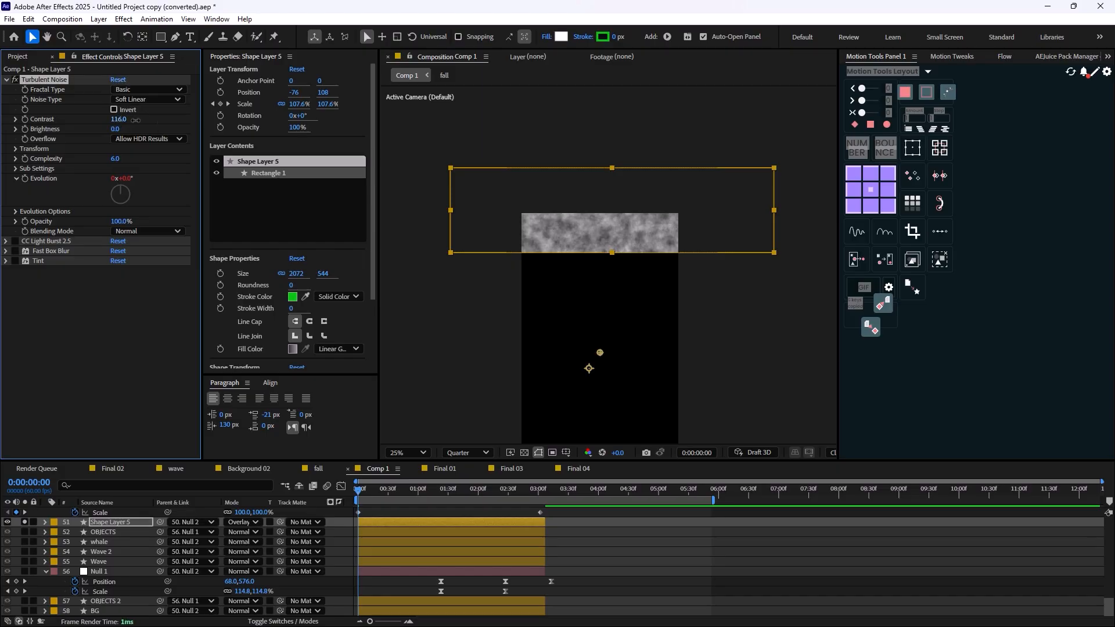
drag(135, 120, 472, 189)
drag(114, 130, 113, 152)
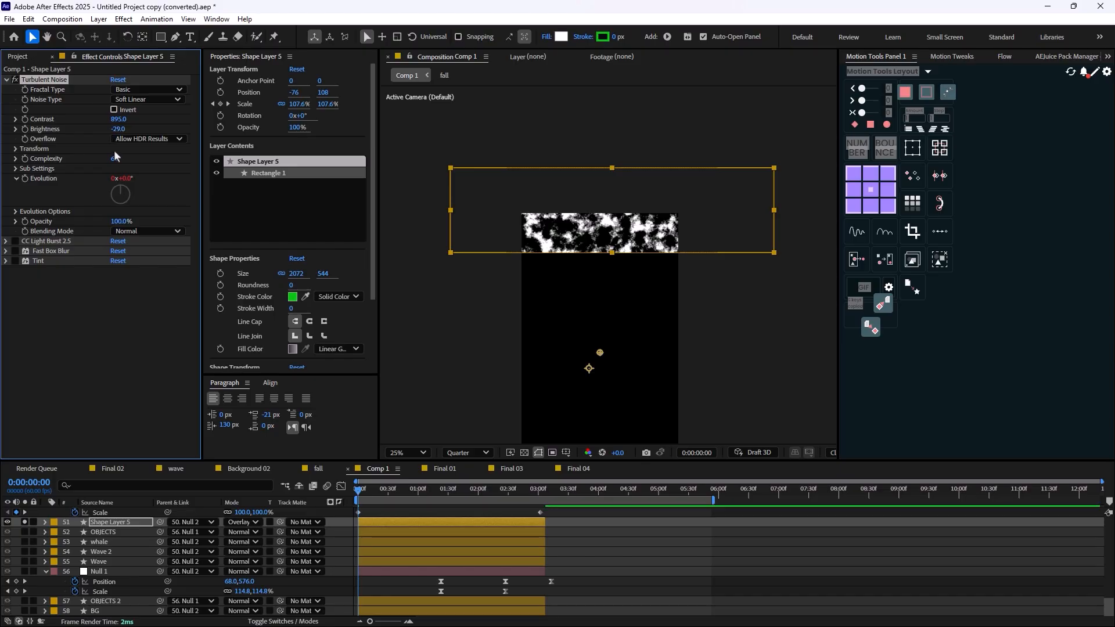
key(ctrl+z)
key(ctrl+z)
key(ctrl+z)
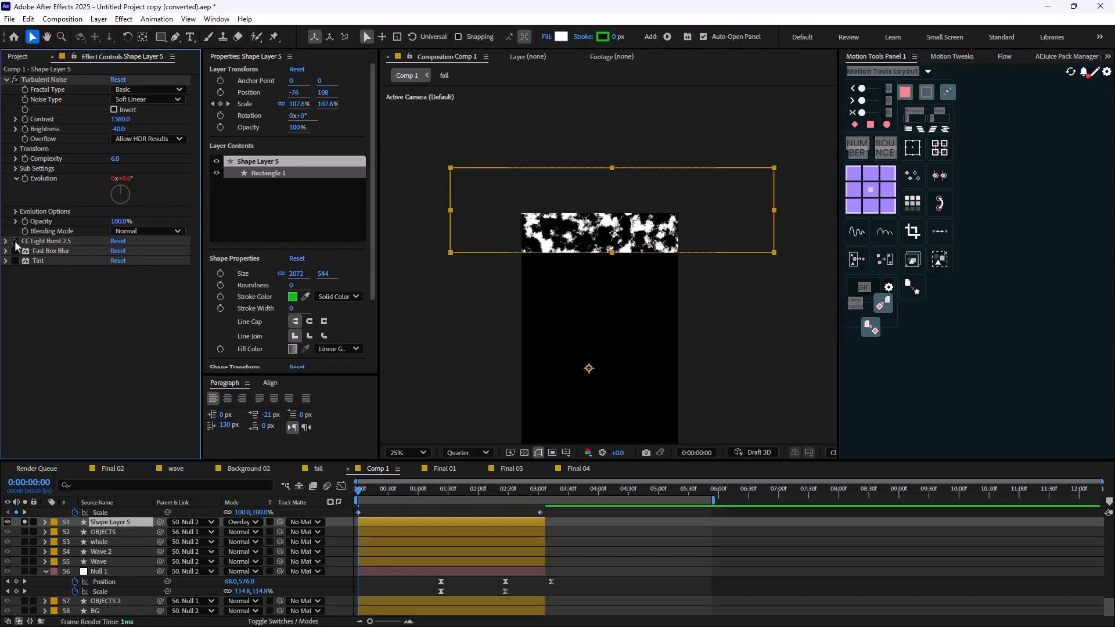
Step: Re-enable CC Light Burst 2.5 and expand its settings, undoing a trial change to its ray values
click(15, 242)
click(5, 241)
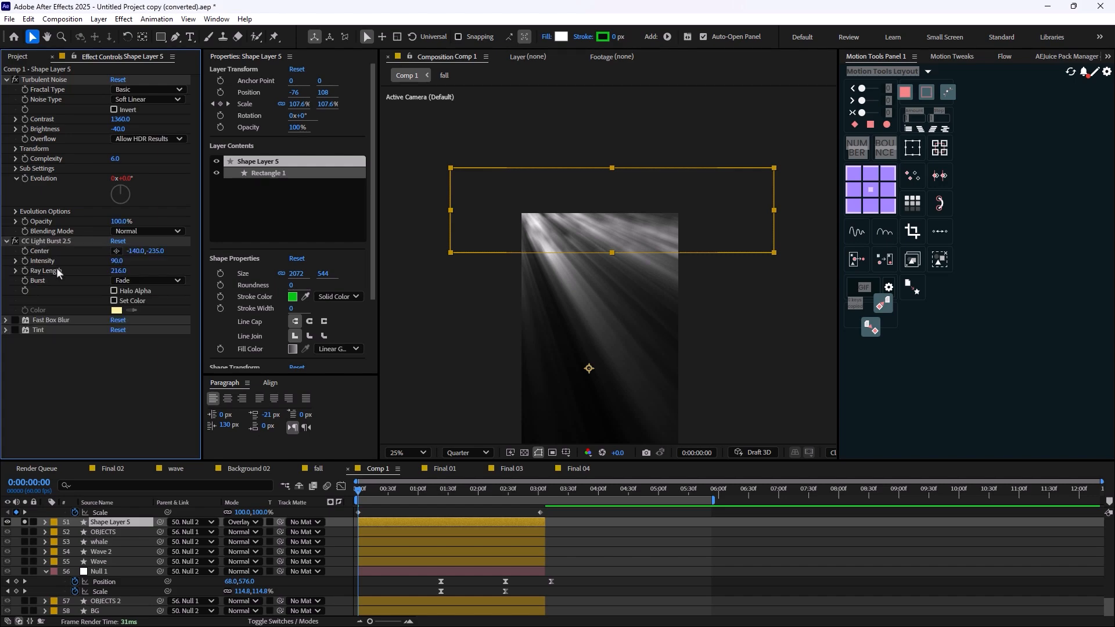
drag(116, 264, 133, 271)
key(ctrl+z)
Step: Re-enable Fast Box Blur and Tint on Shape Layer 5 and expand the Tint settings
scroll(617, 296, down, 1)
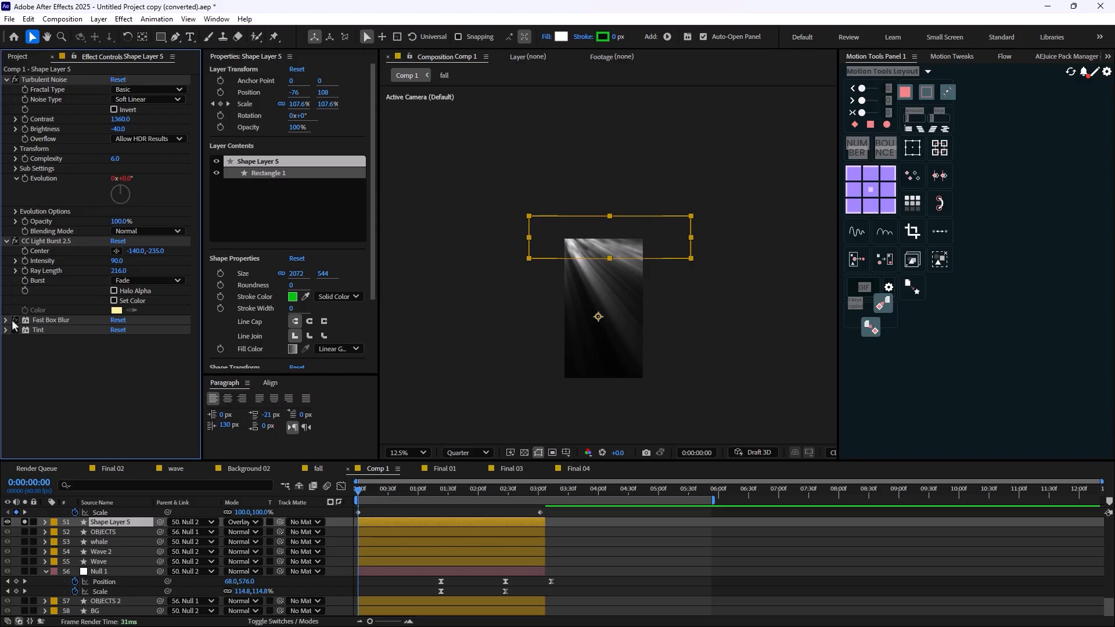
scroll(598, 337, up, 1)
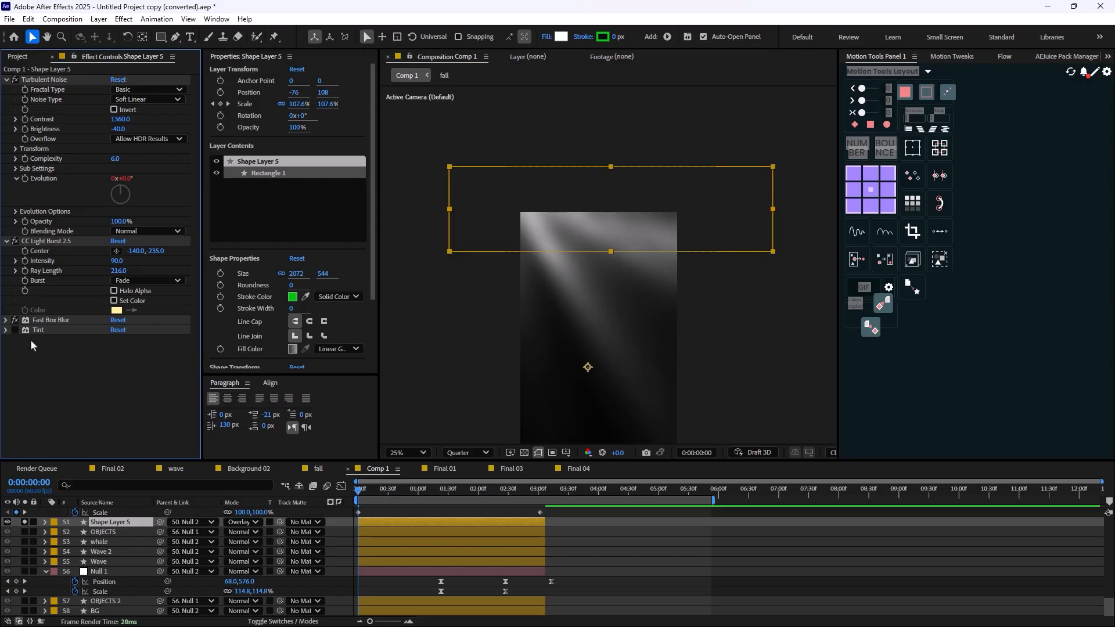
click(15, 329)
click(5, 330)
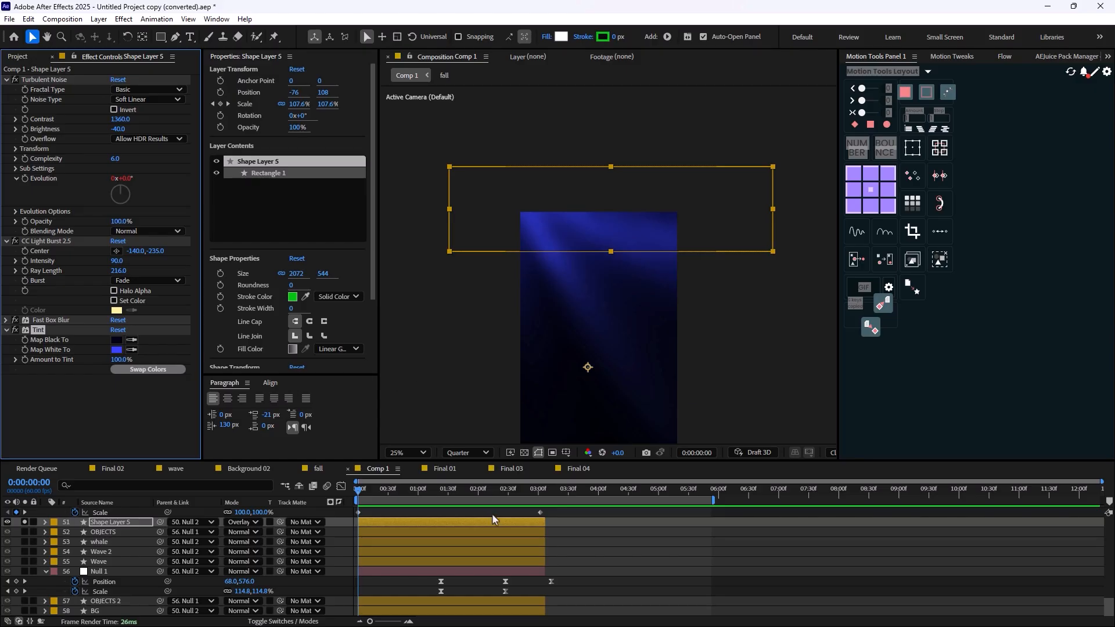
Step: Deselect the layer and preview the completed light rays in motion
click(595, 552)
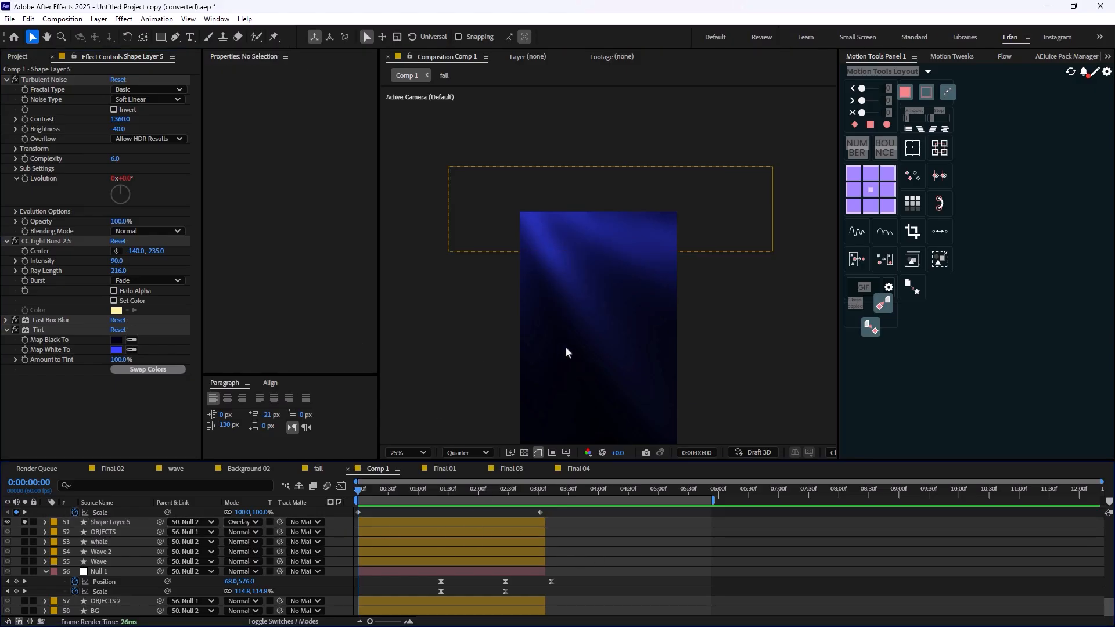
key(space)
scroll(581, 388, down, 1)
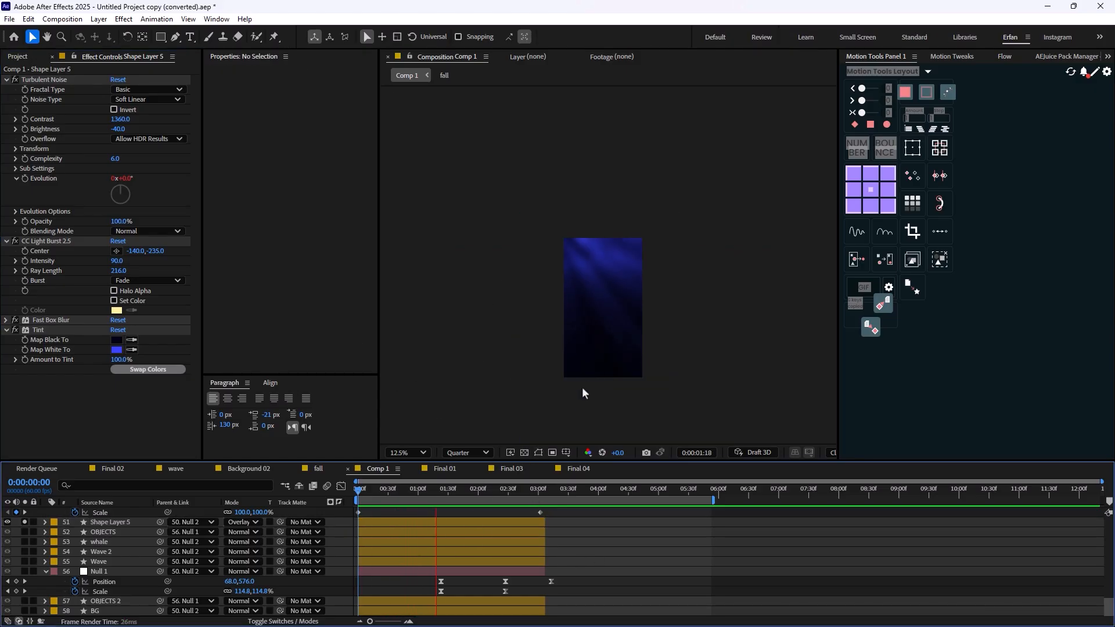
key(space)
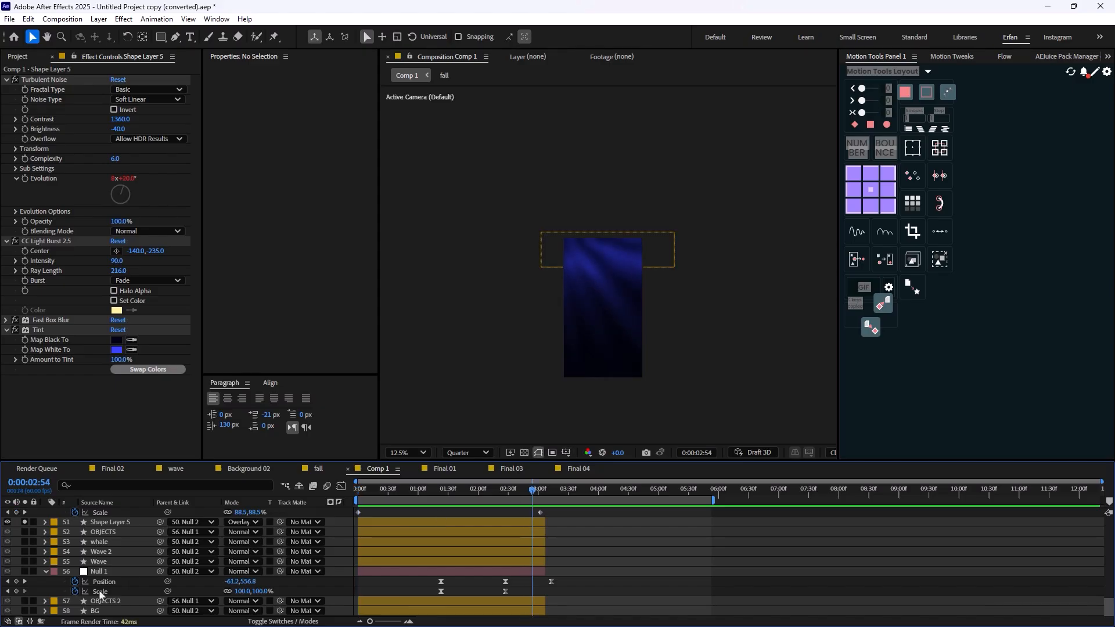
Step: Solo all layers of the whale shot and preview it from the start, finishing at 0:00:03:06
drag(23, 531, 35, 614)
click(24, 613)
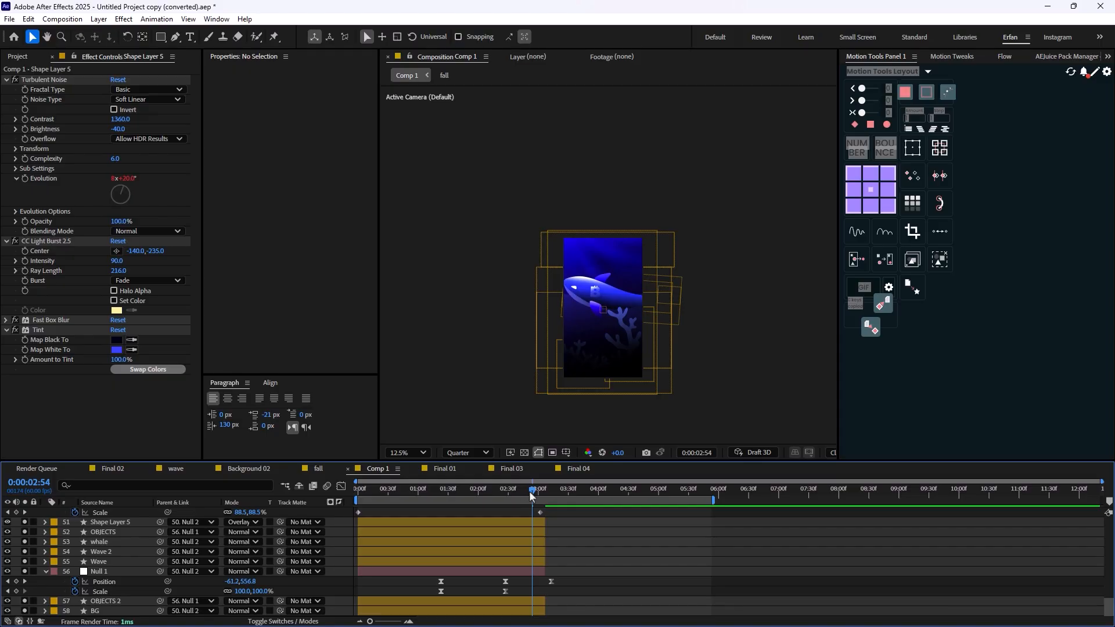
key(Home)
key(space)
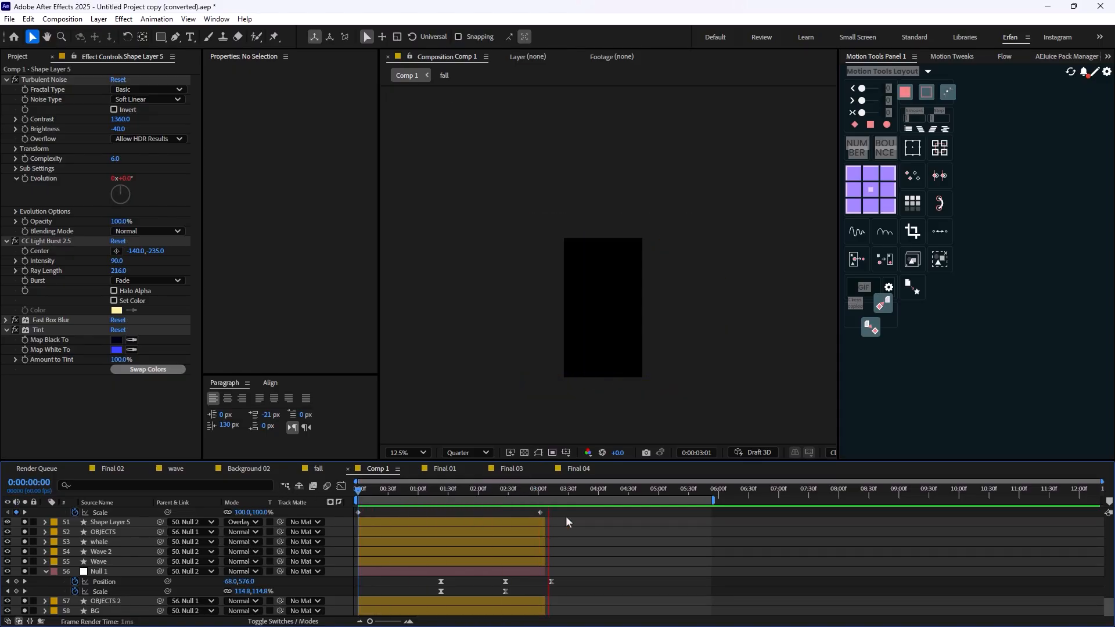
key(space)
drag(531, 494, 544, 522)
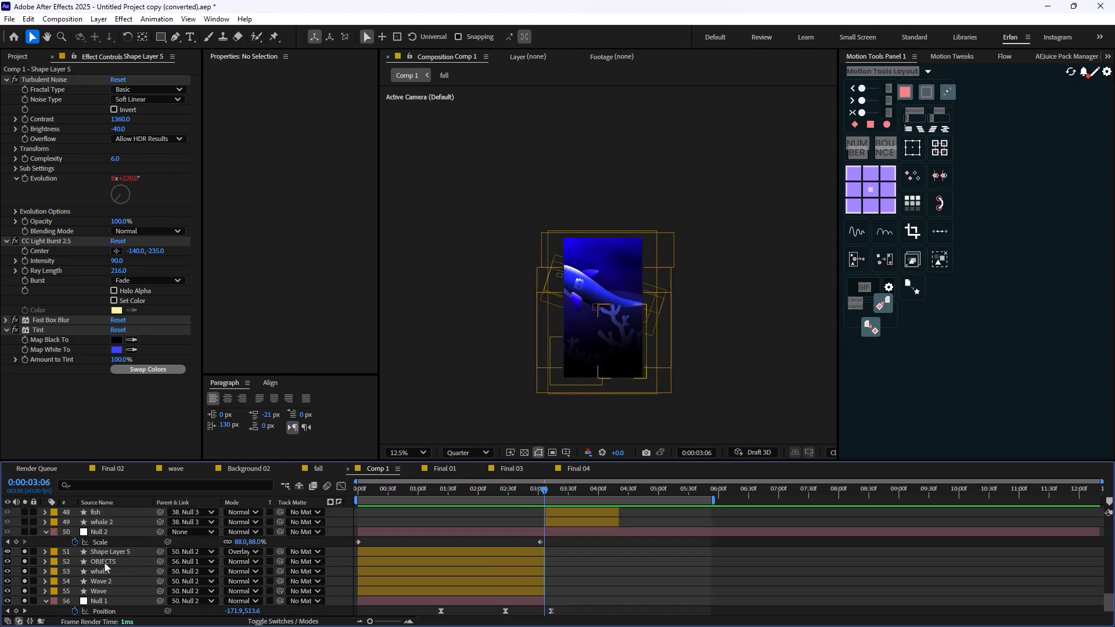
Step: Reveal the whale layer's keyframes and examine the Group 1 Rotation curve in the Graph Editor
click(108, 543)
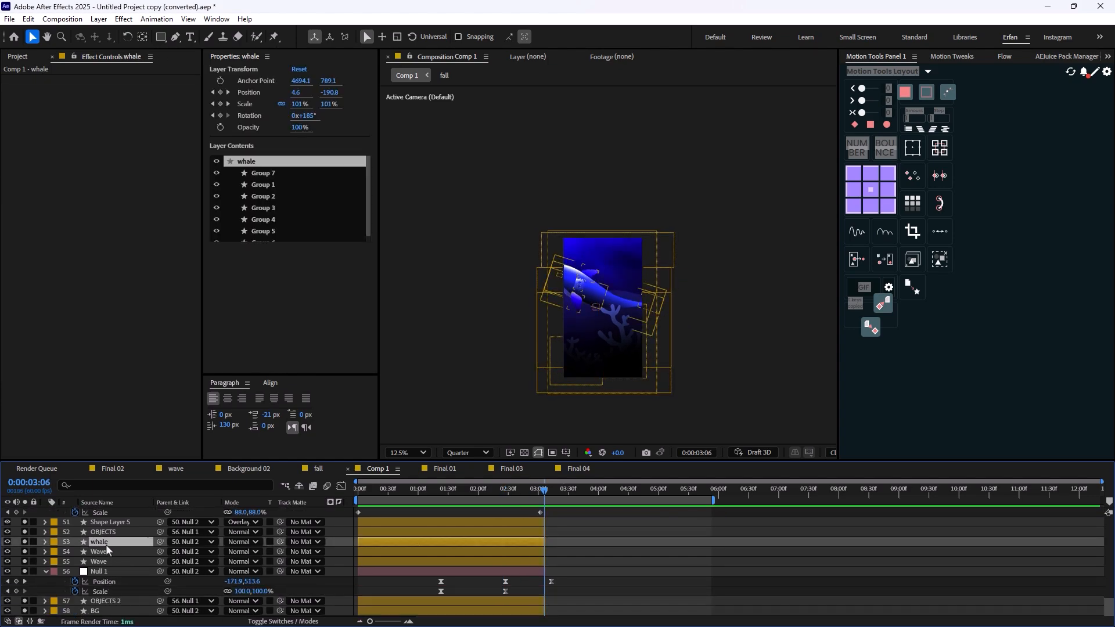
key(u)
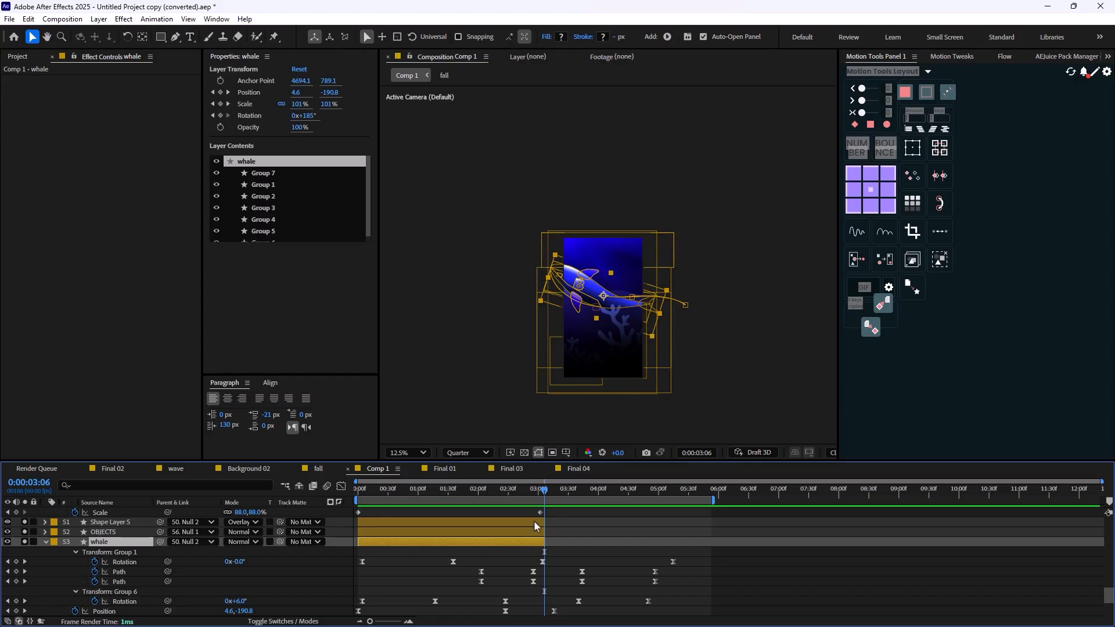
click(125, 562)
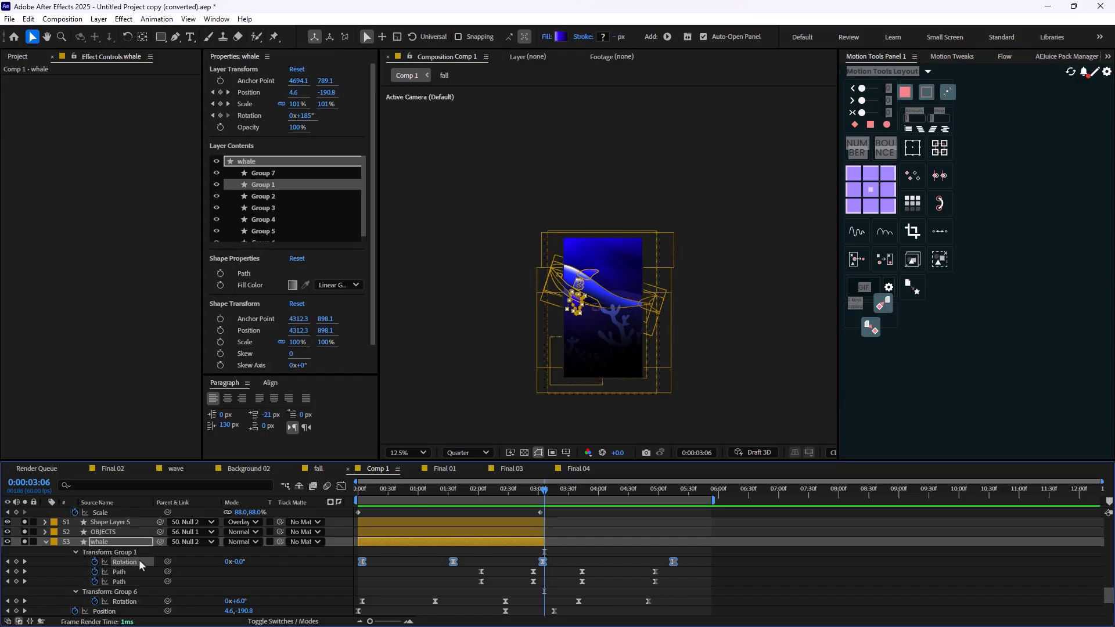
key(shift+F3)
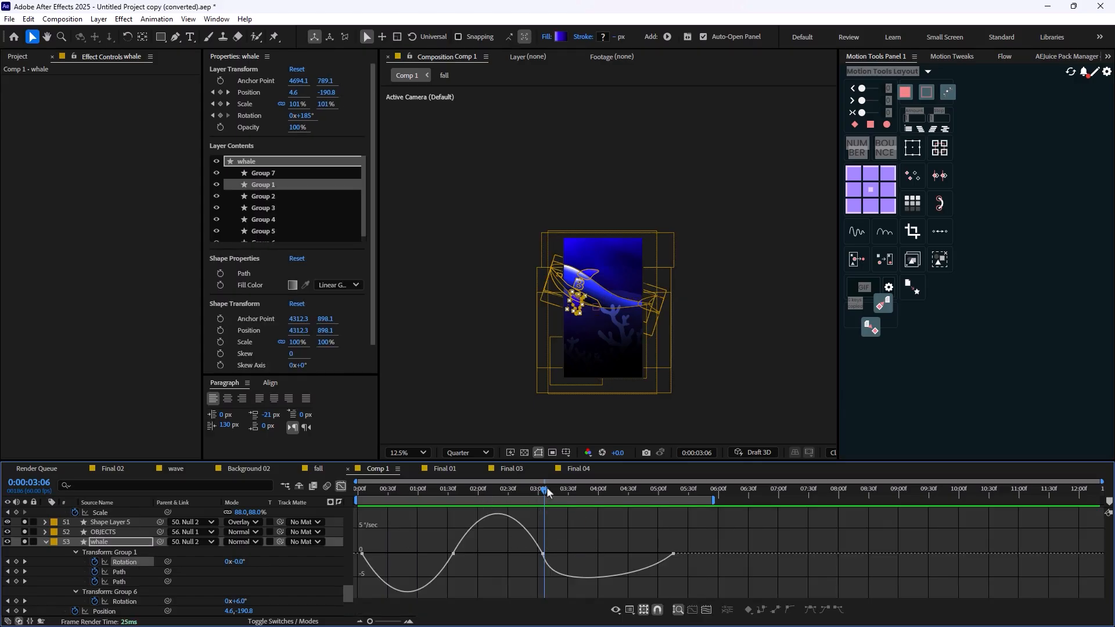
mouse_move(546, 488)
mouse_down()
mouse_move(513, 490)
mouse_move(538, 502)
mouse_up()
key(shift+F3)
Step: Solo the whale 2, fish and fish 4 layers at the start of the following shot, at 0:00:03:07
scroll(536, 541, up, 3)
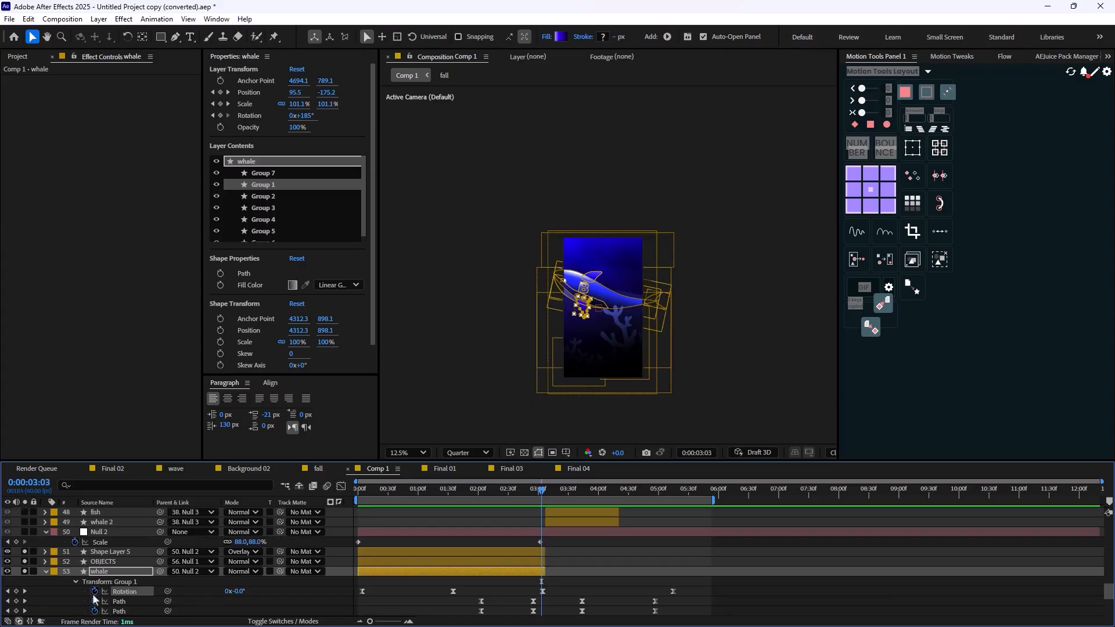
scroll(551, 540, up, 3)
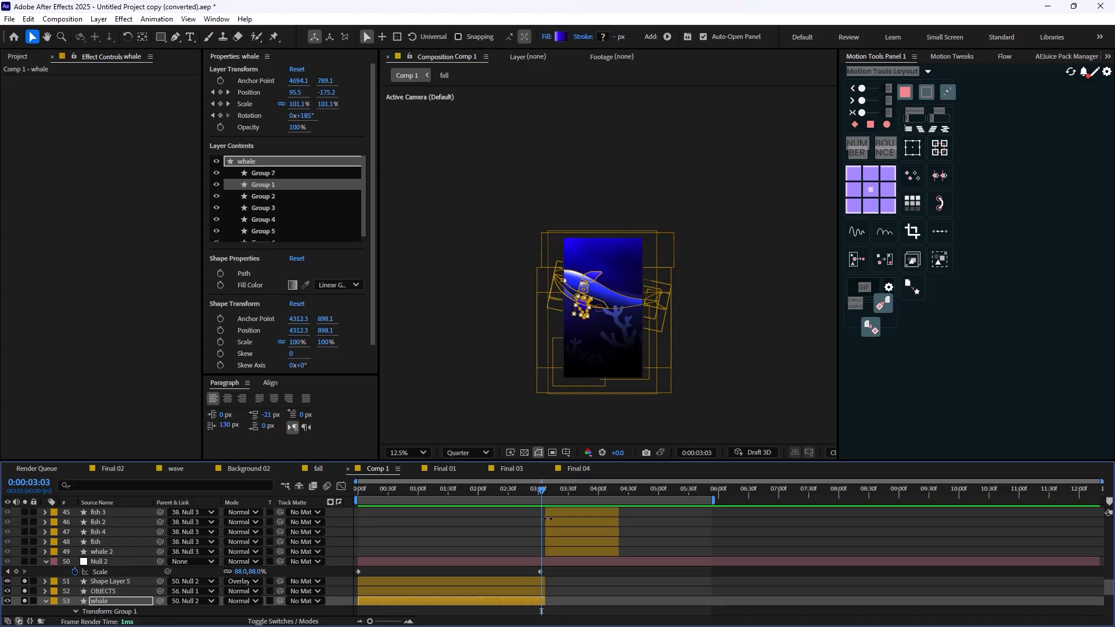
drag(540, 493, 546, 496)
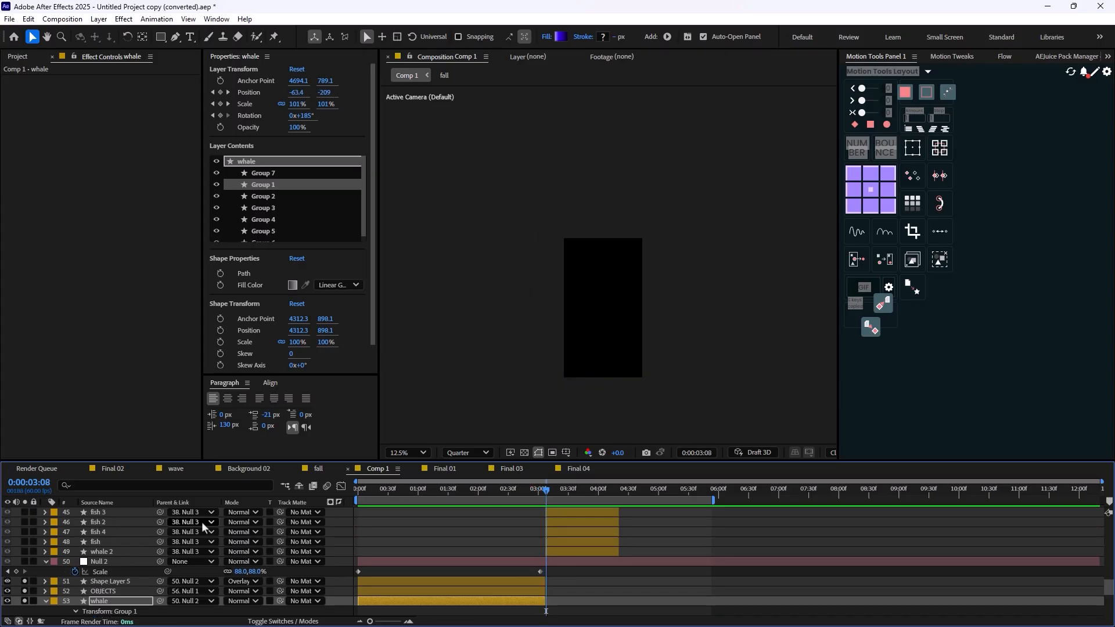
click(100, 551)
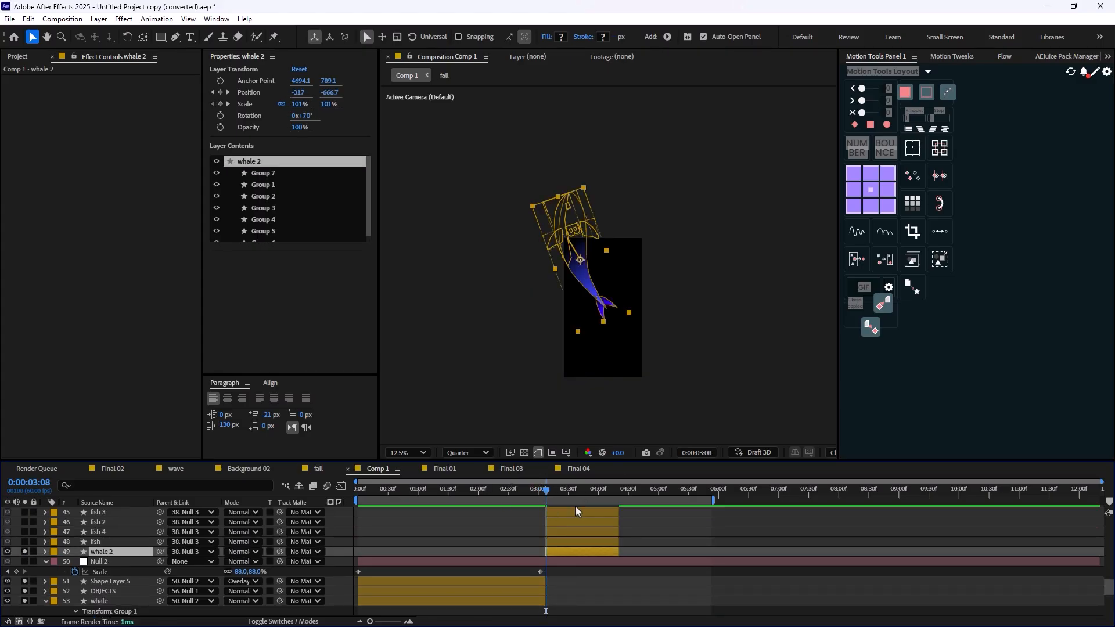
drag(527, 492, 544, 524)
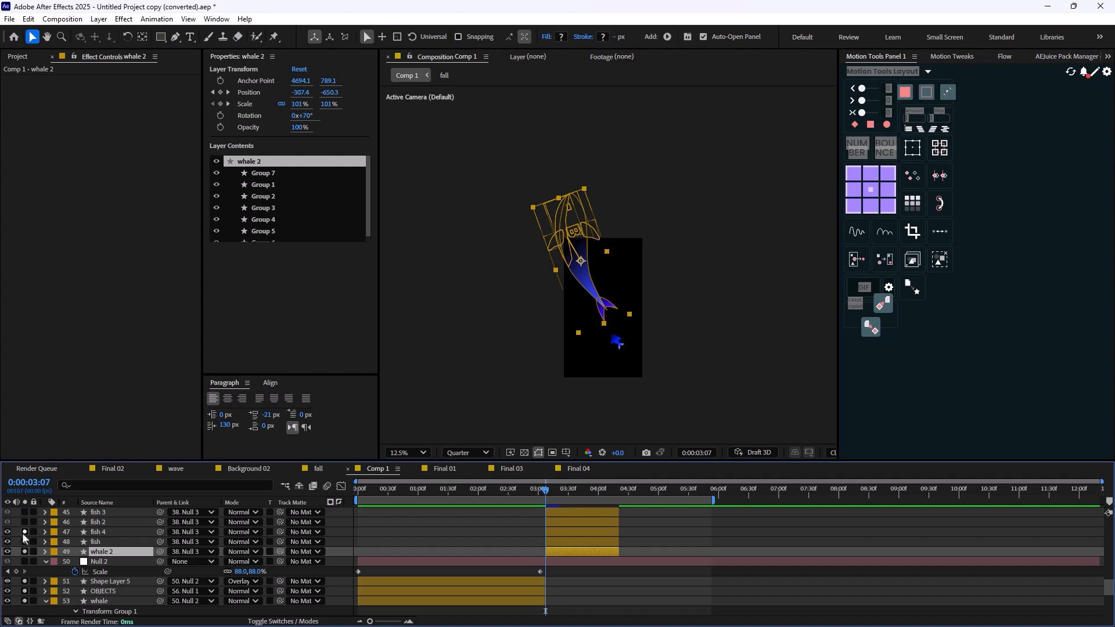
Step: Inspect the small fish's linear gradient fill in the Gradient Editor and leave it without changes
scroll(538, 408, up, 1)
drag(528, 355, 473, 246)
click(565, 312)
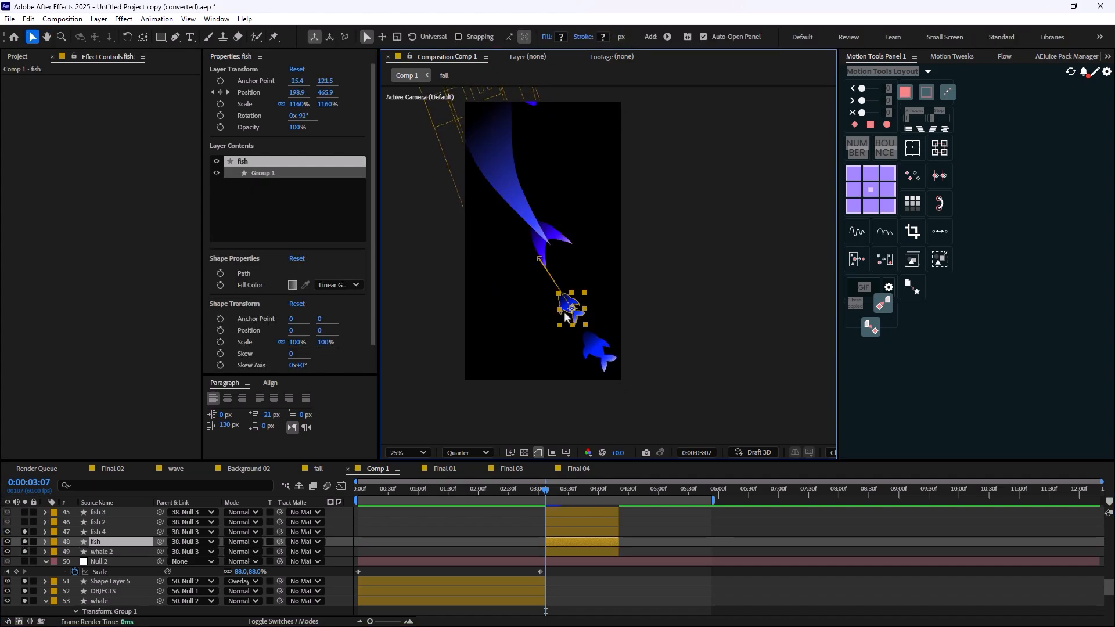
click(562, 36)
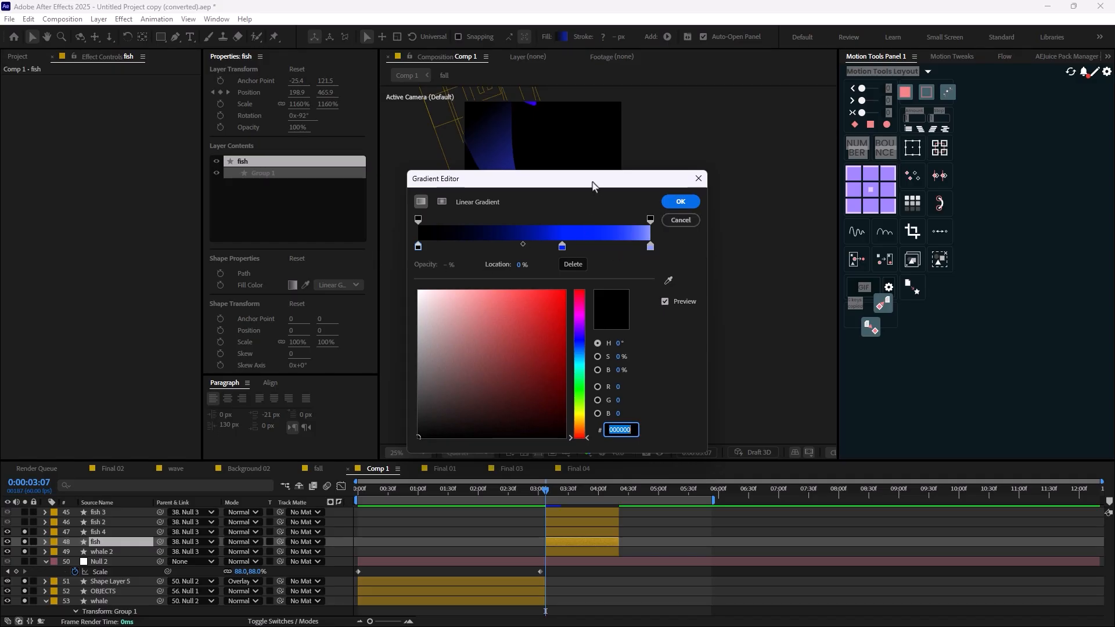
drag(593, 185, 835, 318)
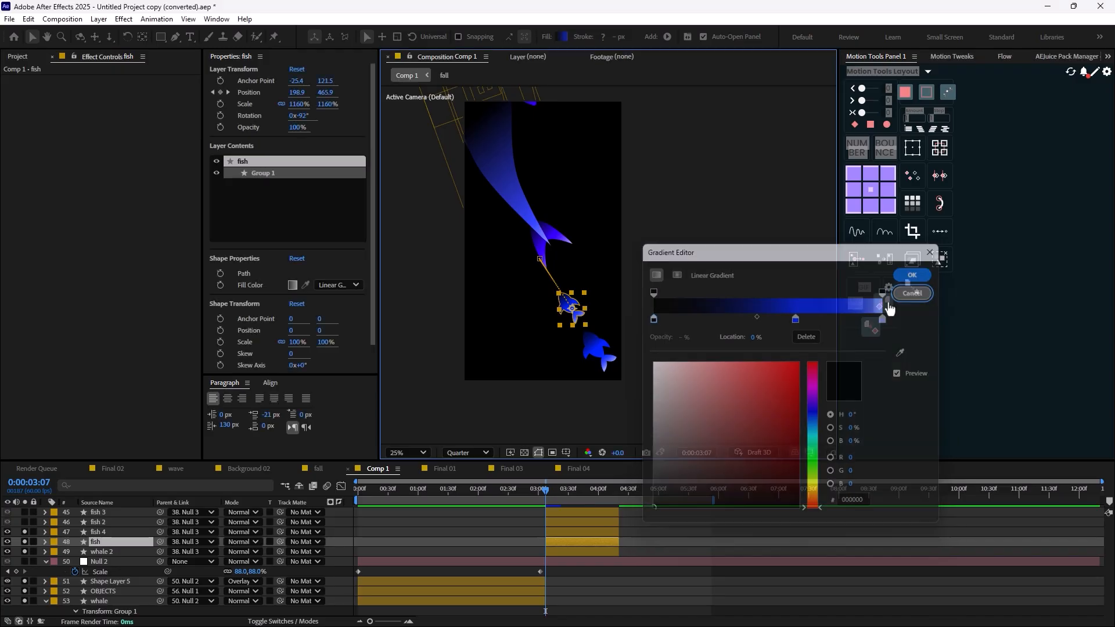
click(905, 293)
Step: Select fish 4, go to 0:00:03:19 and solo the fish 2 and fish 3 layers
click(122, 531)
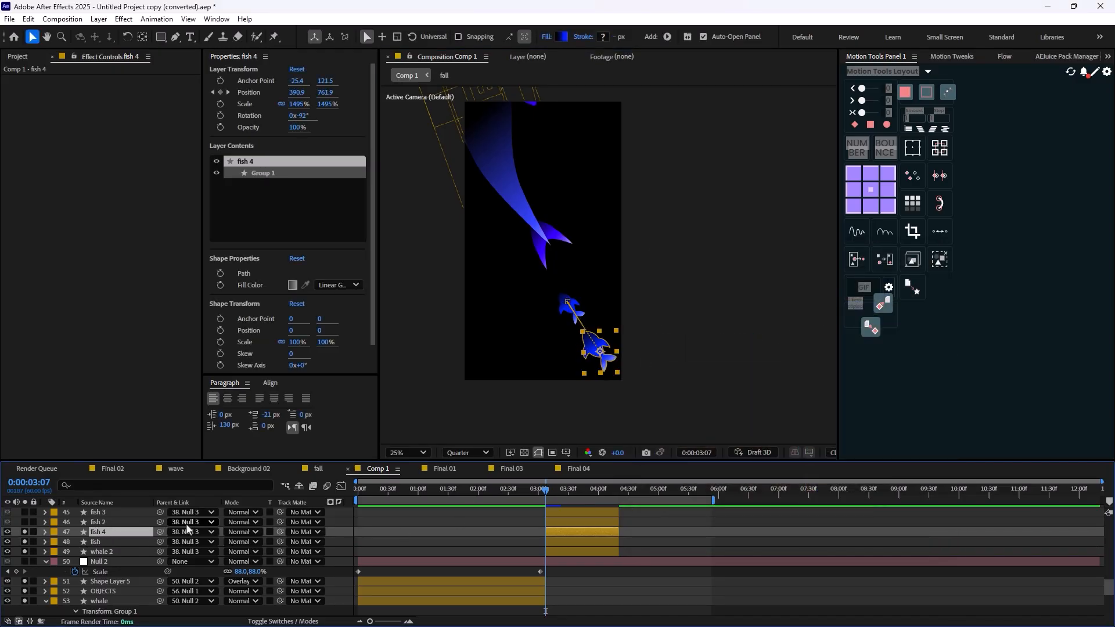
mouse_move(548, 493)
mouse_down()
mouse_move(569, 496)
mouse_move(557, 494)
mouse_up()
drag(23, 521, 30, 515)
scroll(51, 553, up, 1)
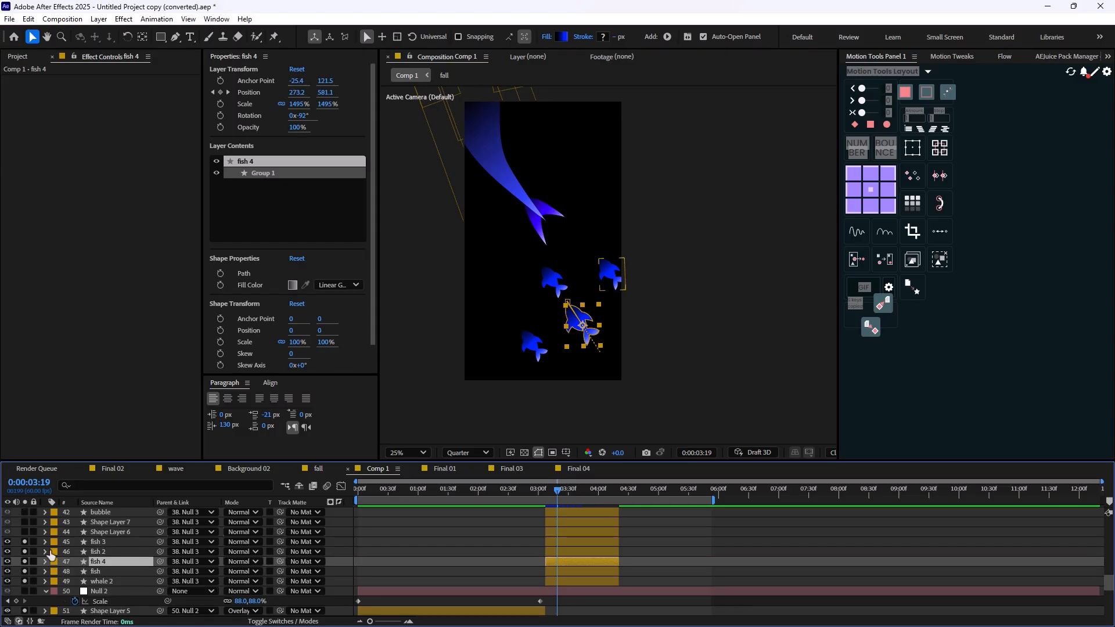
Step: Solo Shape Layer 6 and Shape Layer 7 and scrub to 0:00:04:07 to show the background glow
click(26, 534)
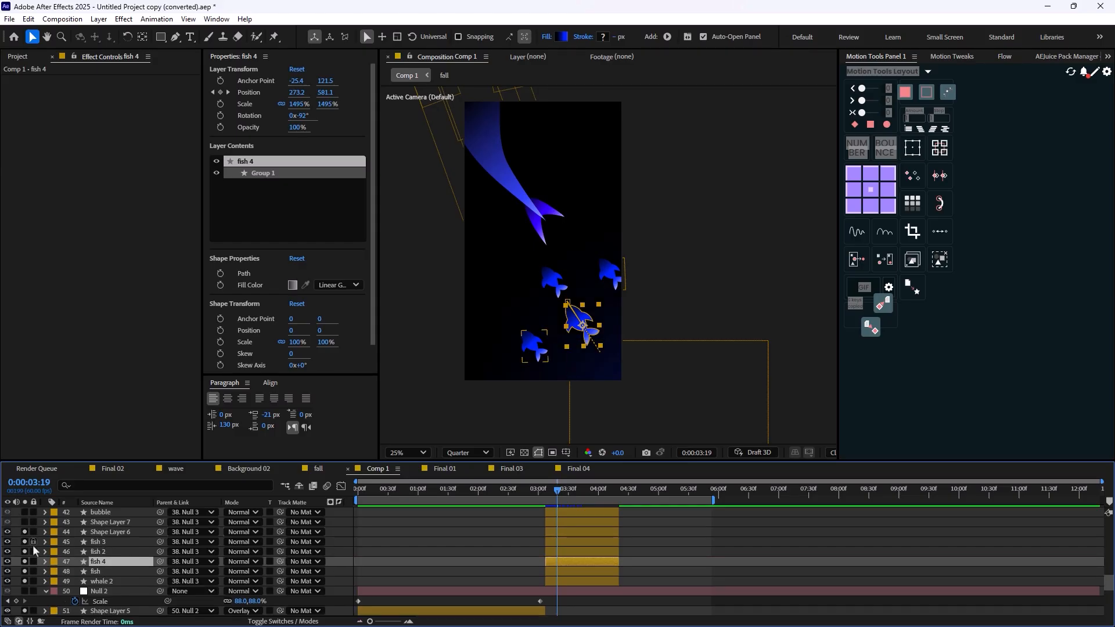
drag(557, 492, 553, 493)
scroll(580, 520, up, 3)
scroll(604, 556, down, 2)
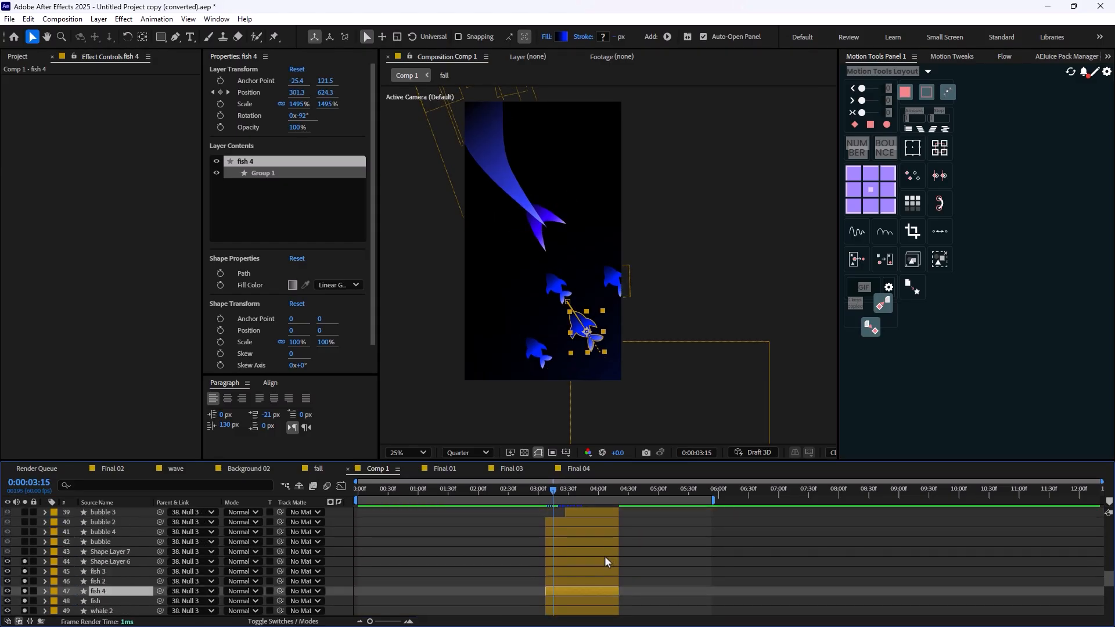
click(120, 552)
click(24, 551)
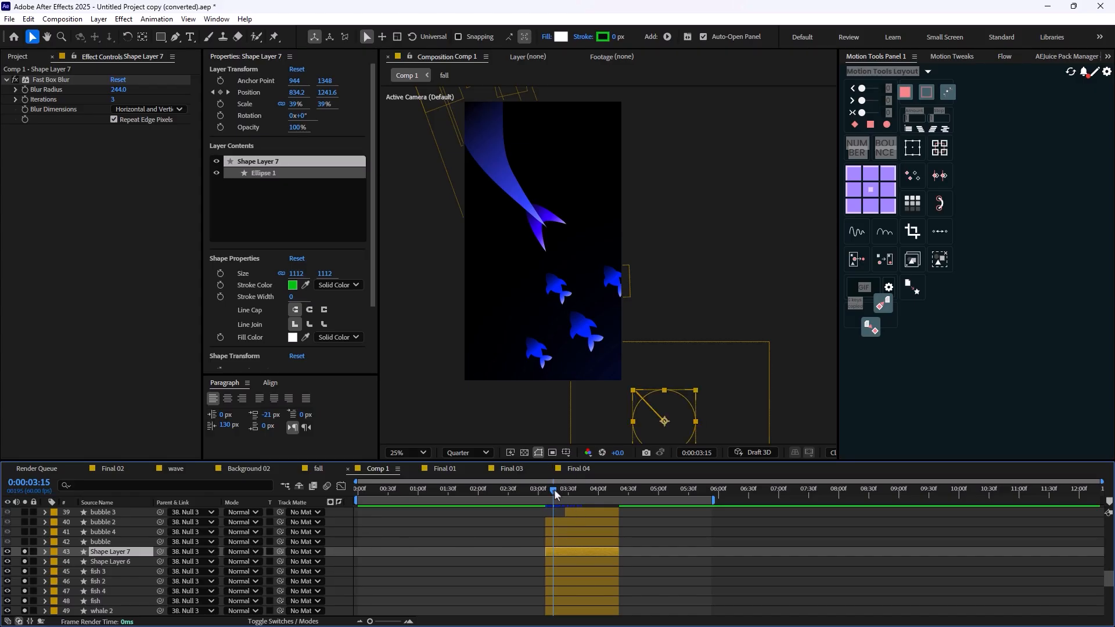
drag(553, 488, 605, 510)
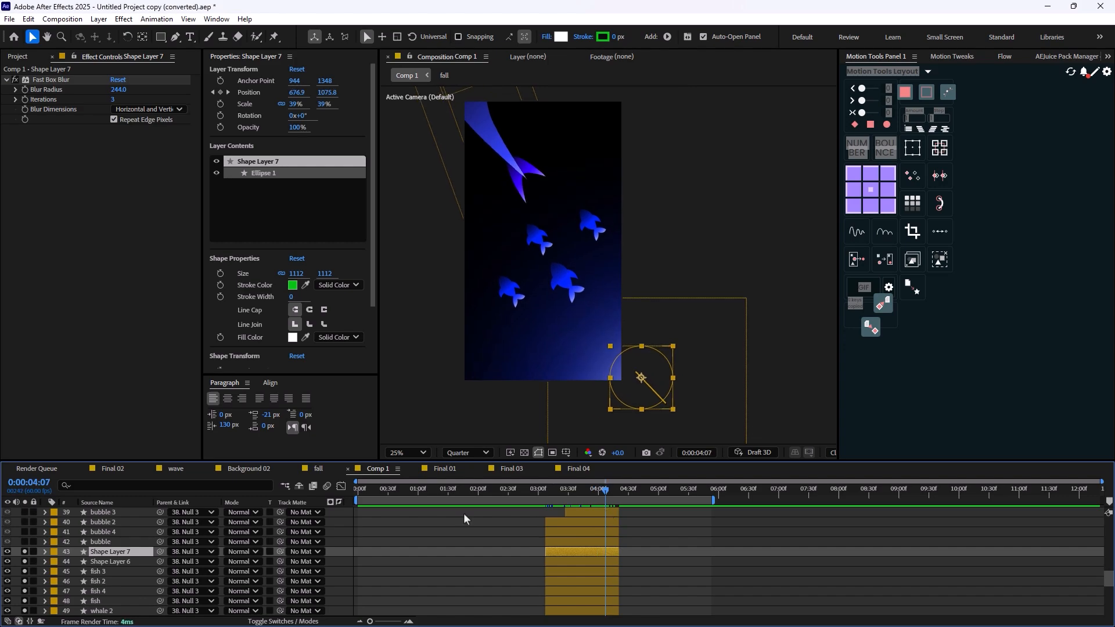
Step: Inspect the ellipse of Shape Layer 6 and reveal the Position keyframes of Shape Layers 6 and 7
click(117, 562)
scroll(527, 352, down, 1)
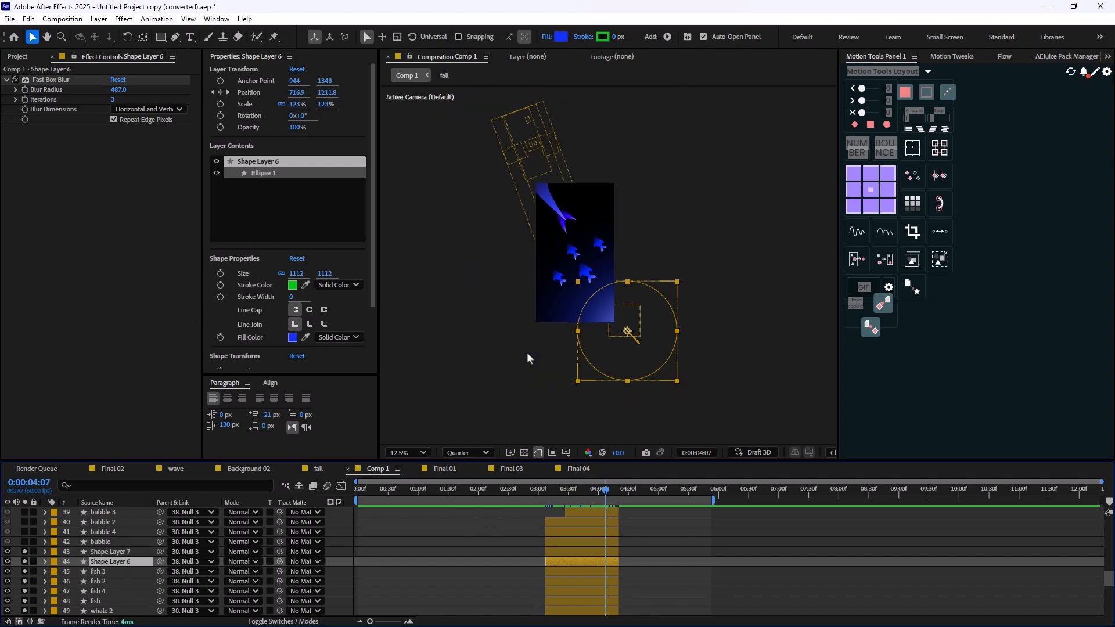
drag(531, 330, 482, 280)
scroll(545, 318, up, 1)
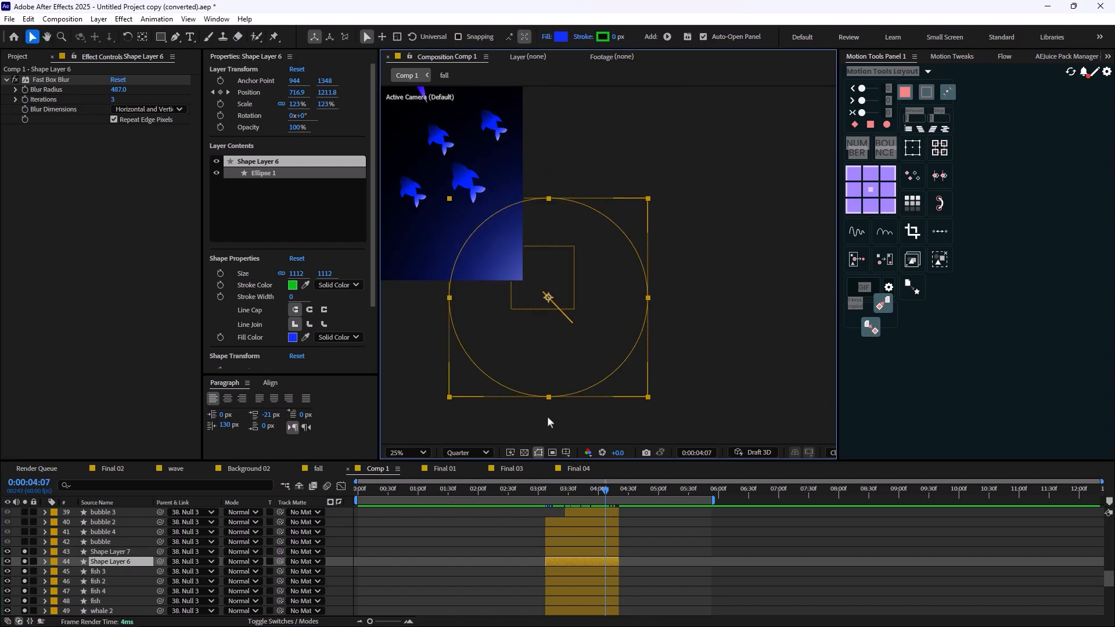
key(p)
drag(604, 487, 602, 522)
click(108, 551)
key(p)
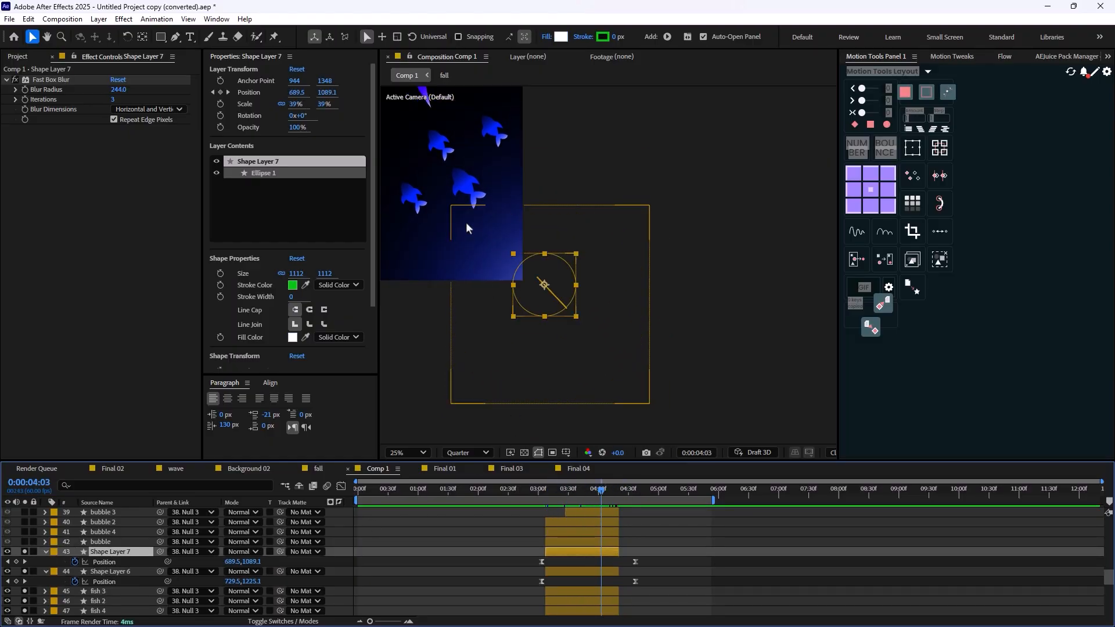
Step: Solo the bubble layer at 0:00:04:04 and examine its radial gradient circle up close
drag(466, 223, 564, 339)
mouse_move(587, 492)
mouse_down()
mouse_move(553, 500)
mouse_move(616, 495)
mouse_move(553, 500)
mouse_move(610, 496)
mouse_move(560, 500)
mouse_move(602, 500)
mouse_up()
click(111, 542)
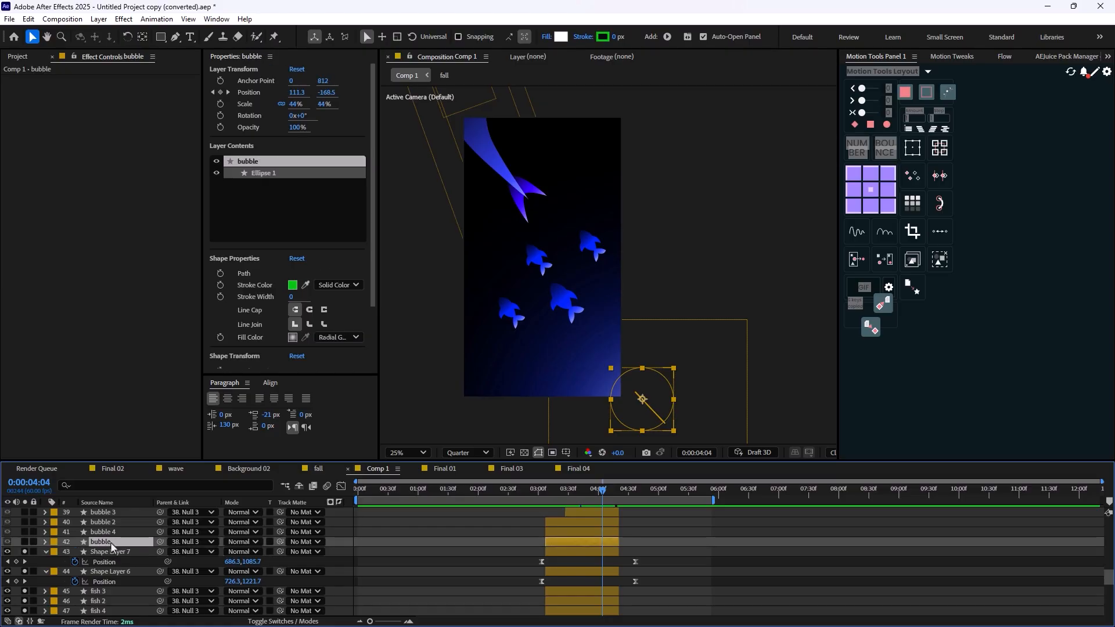
click(24, 541)
scroll(496, 311, up, 3)
drag(521, 244, 526, 309)
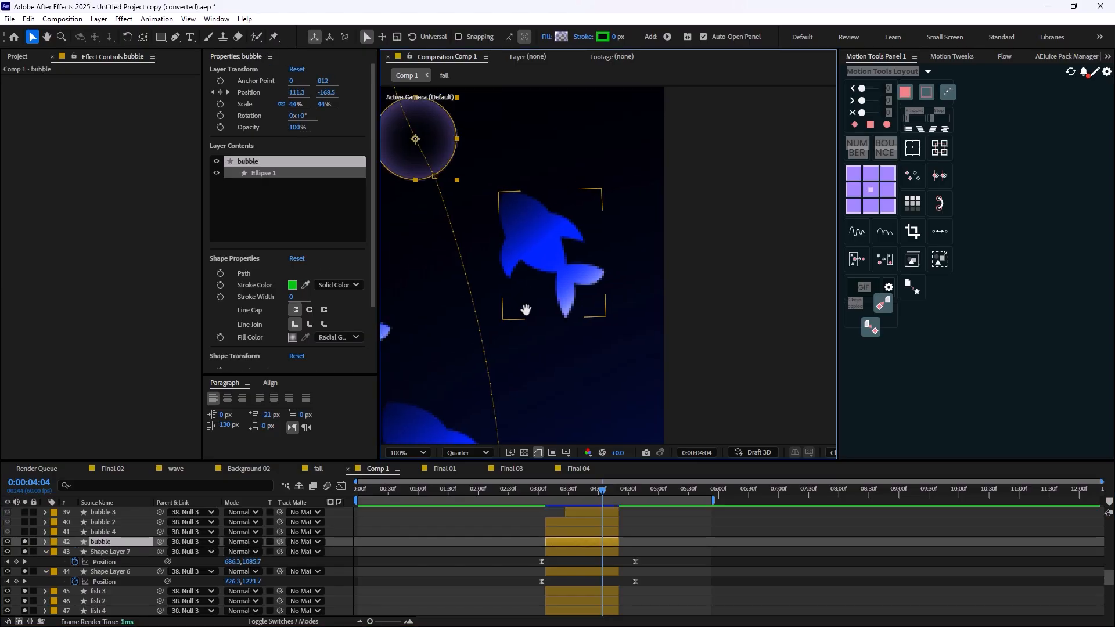
scroll(525, 309, down, 2)
Step: Solo bubble 4, bubble 2 and bubble 3, checking bubble 4's Camera Lens Blur, and scrub to 0:00:04:06
click(88, 532)
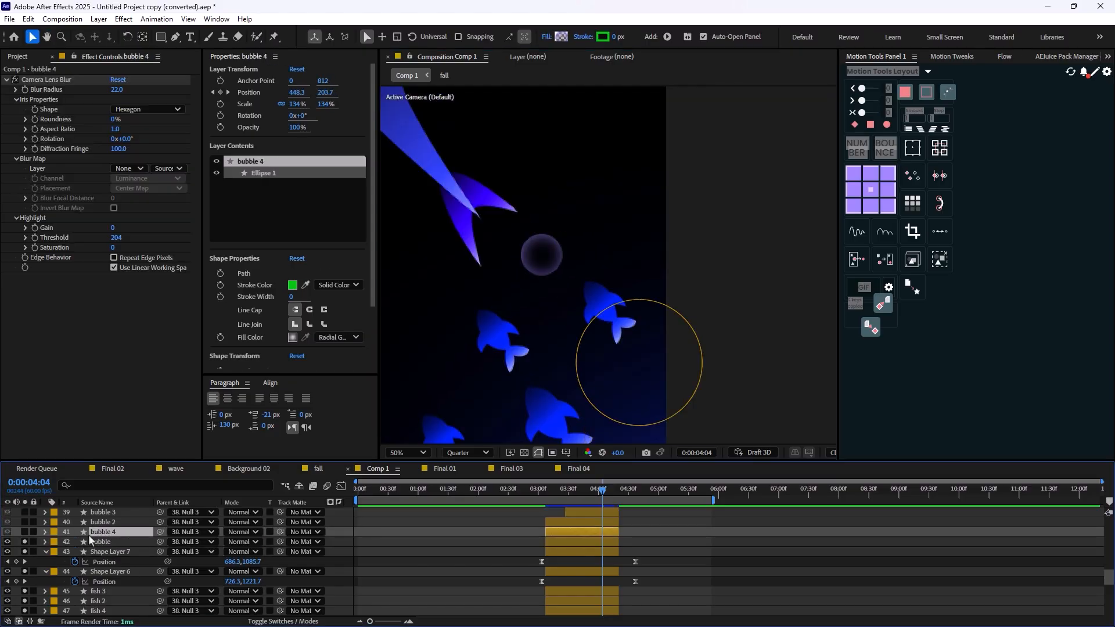
scroll(44, 557, up, 3)
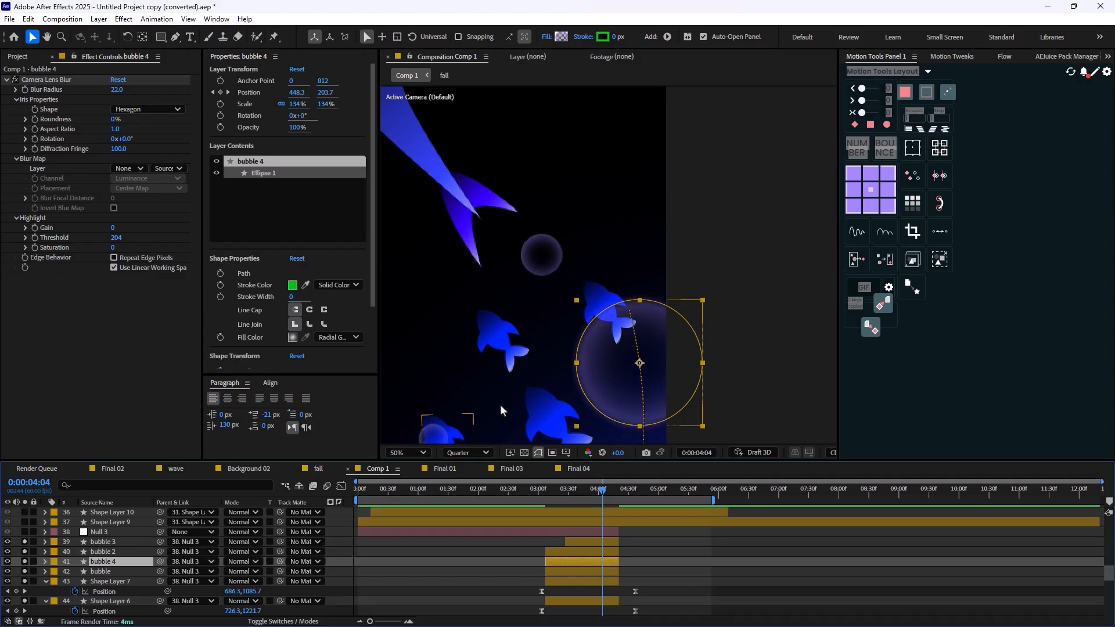
scroll(561, 370, down, 1)
mouse_move(595, 507)
mouse_down()
mouse_move(584, 495)
mouse_move(542, 499)
mouse_move(620, 508)
mouse_move(575, 515)
mouse_move(603, 513)
mouse_up()
Step: Reveal bubble 2's Position keyframes and scrub to 0:00:03:53 to review its rising motion
click(110, 552)
key(y)
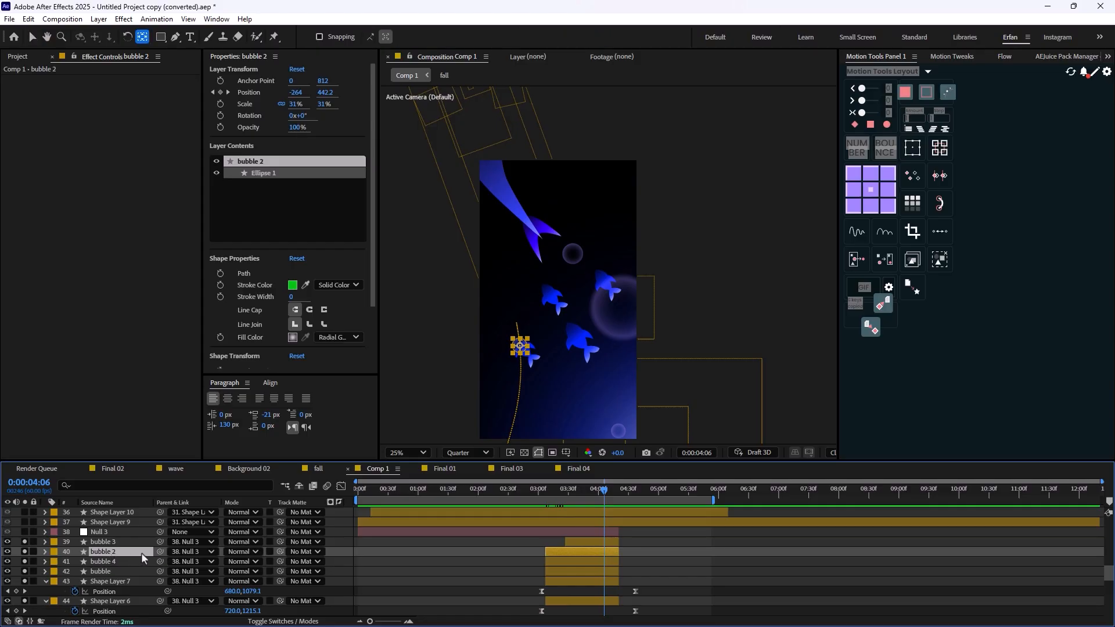
key(p)
mouse_move(590, 494)
mouse_down()
mouse_move(535, 518)
mouse_move(607, 515)
mouse_move(592, 513)
mouse_up()
Step: Select bubble 3, solo the Null 3 layer and scrub through its movement to the end of the shot
click(76, 543)
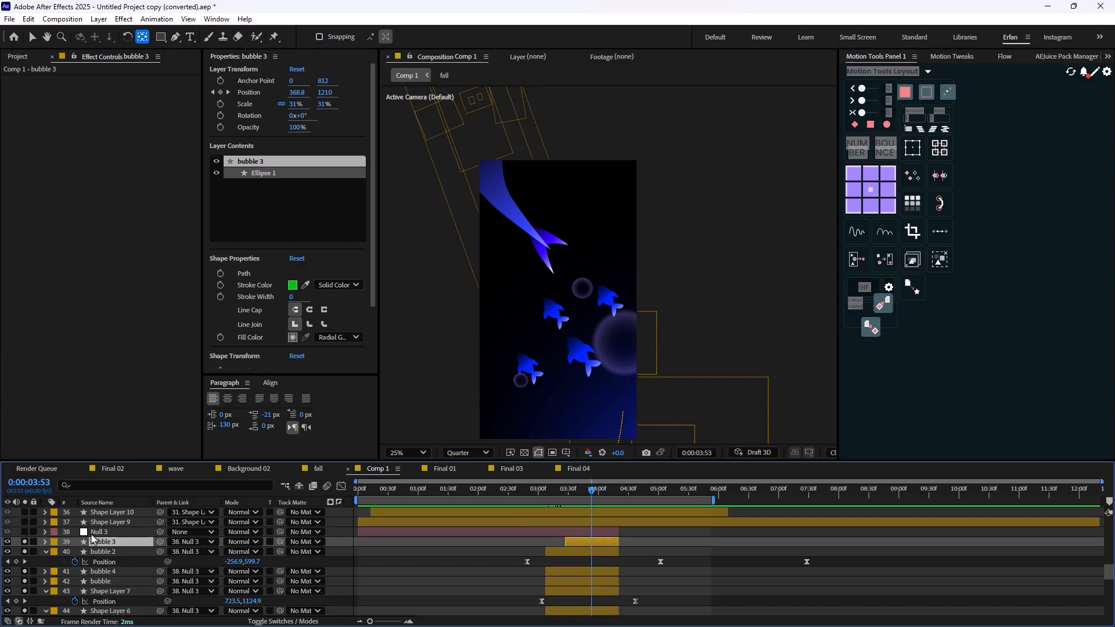
click(94, 533)
click(33, 532)
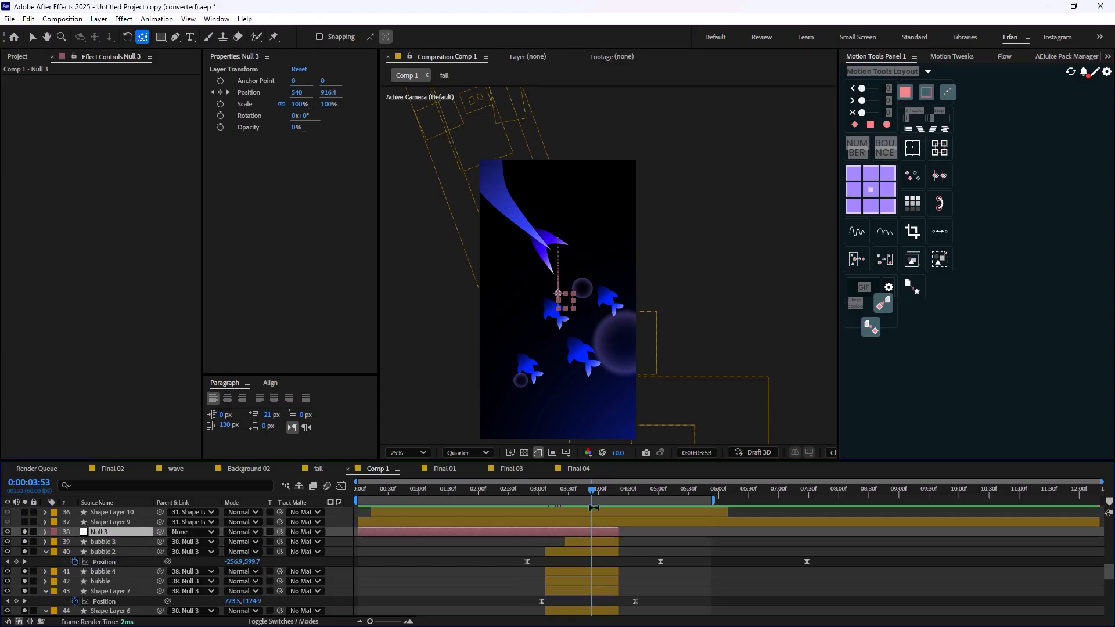
drag(592, 500, 623, 507)
Step: Go to 0:00:04:22, solo Shape Layer 8 and zoom in on its gradient circle
scroll(549, 516, up, 2)
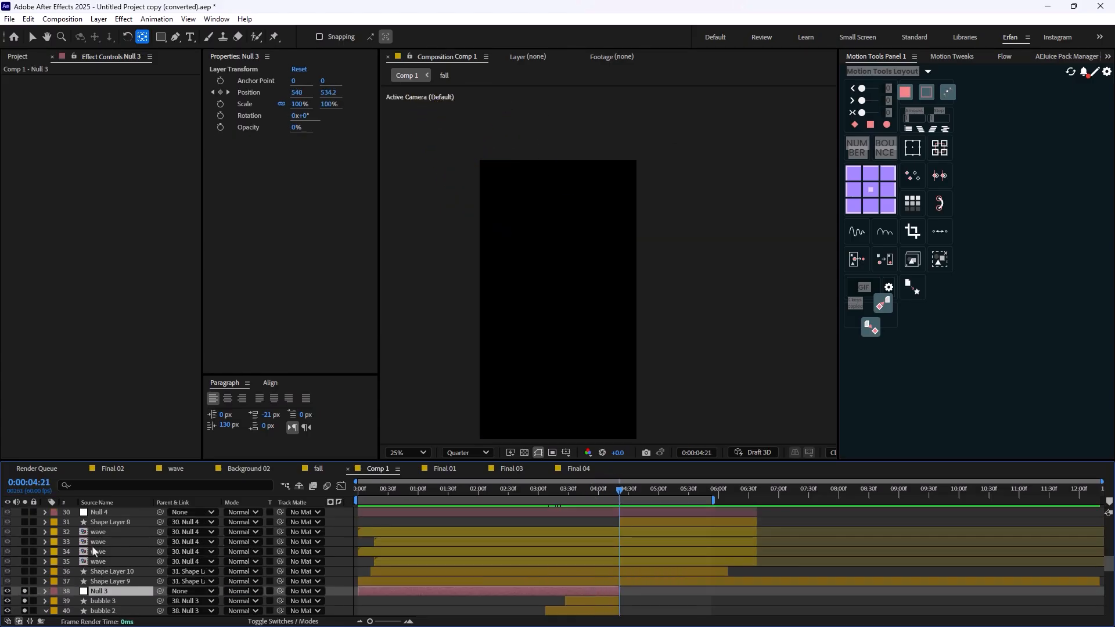
key(Page_Down)
click(43, 524)
click(25, 523)
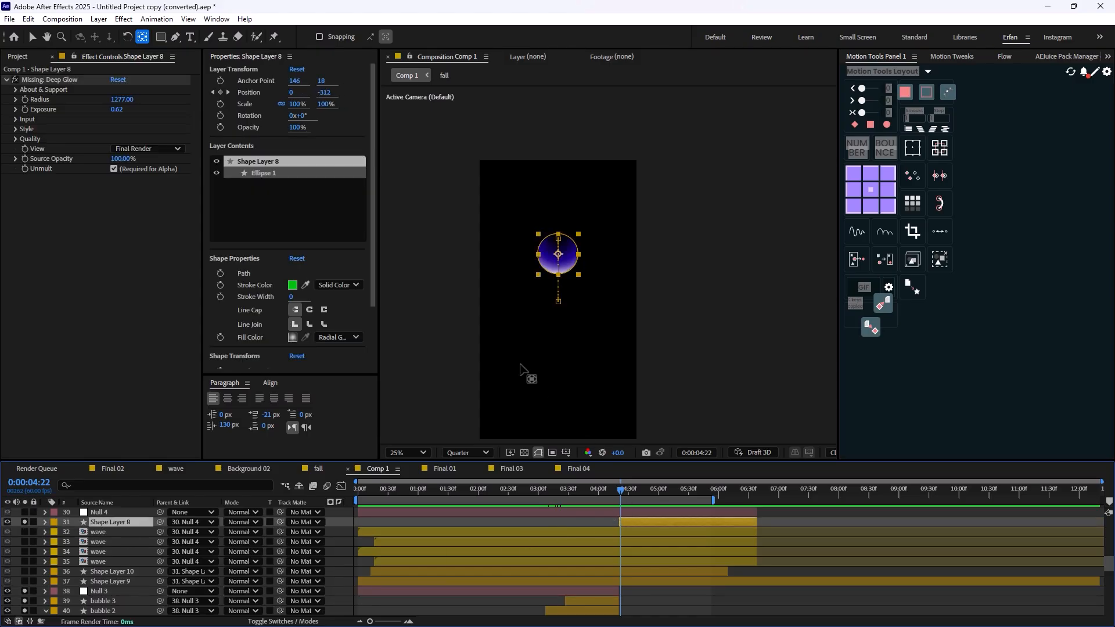
key(period)
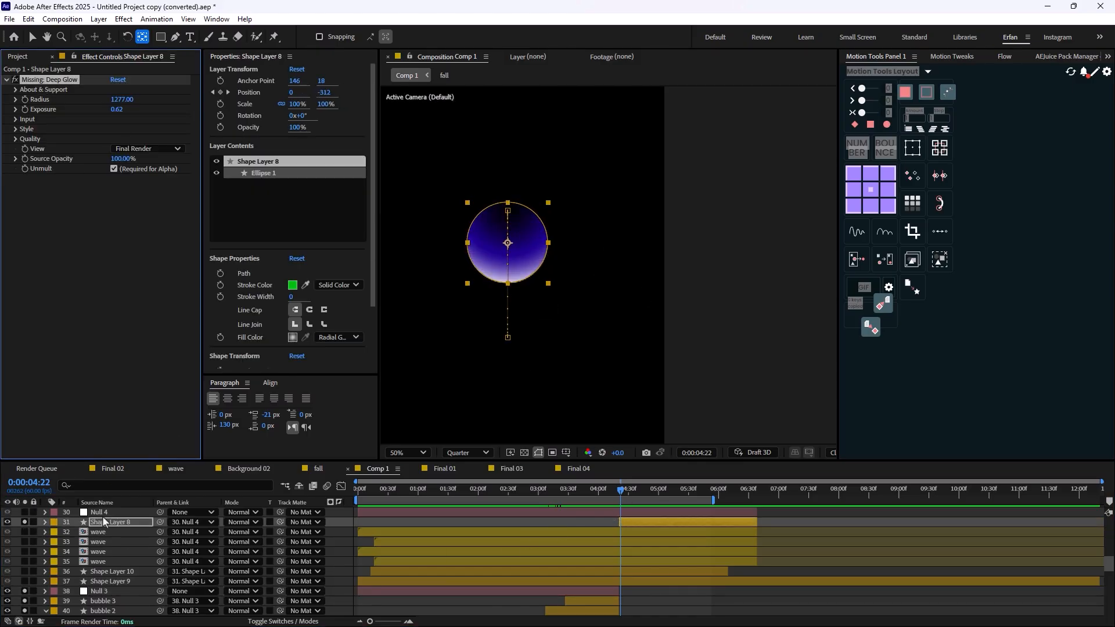
Step: Apply the Deep Glow 2 effect to Shape Layer 8 and return to the Selection tool
click(105, 521)
key(ctrl+space)
text(dee)
click(76, 516)
key(v)
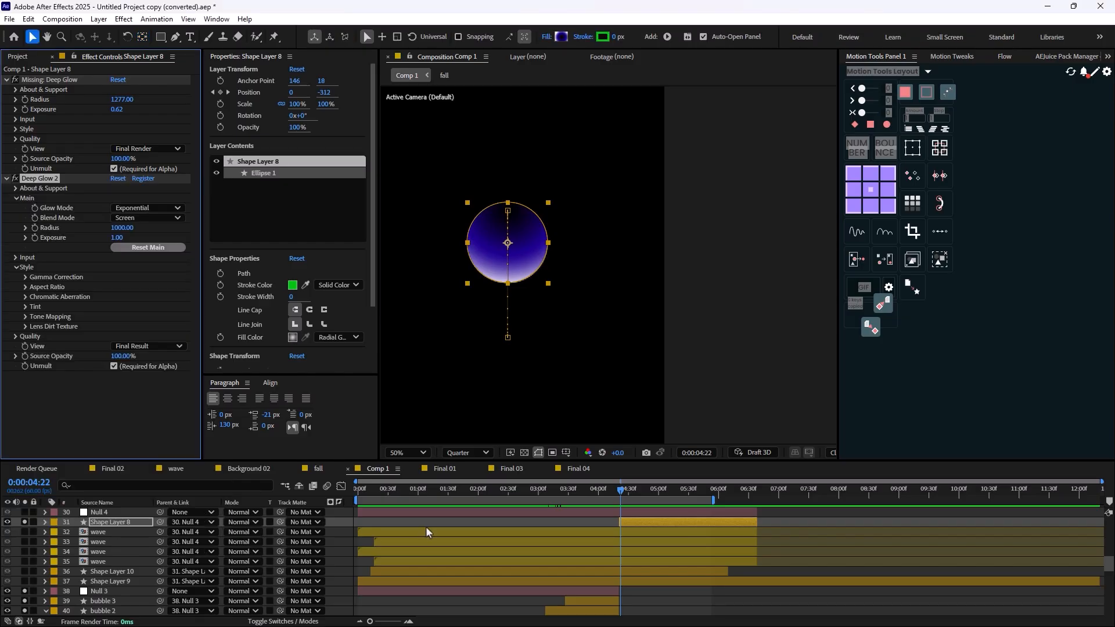
Step: Inspect Shape Layer 8's radial gradient fill in its fill options and gradient editor, leaving its settings as they are
click(642, 325)
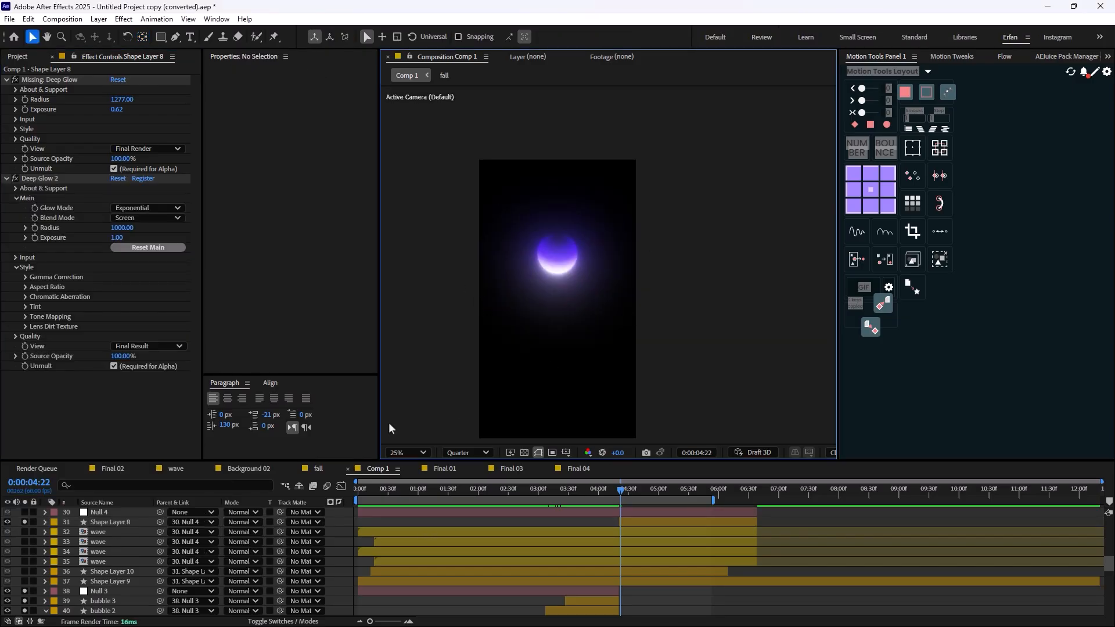
click(625, 522)
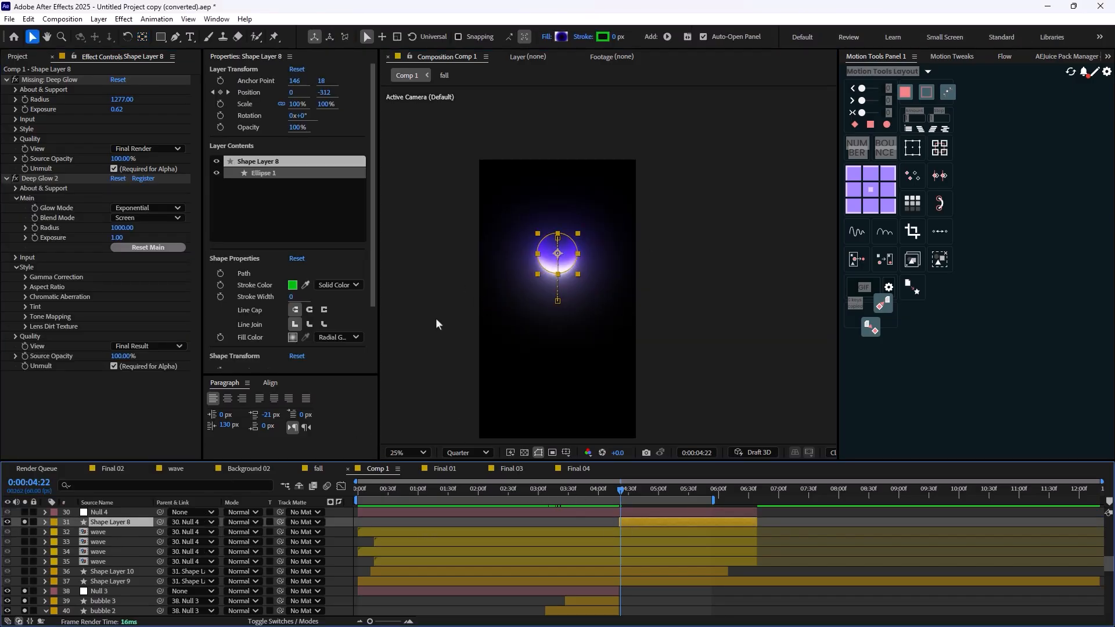
click(547, 37)
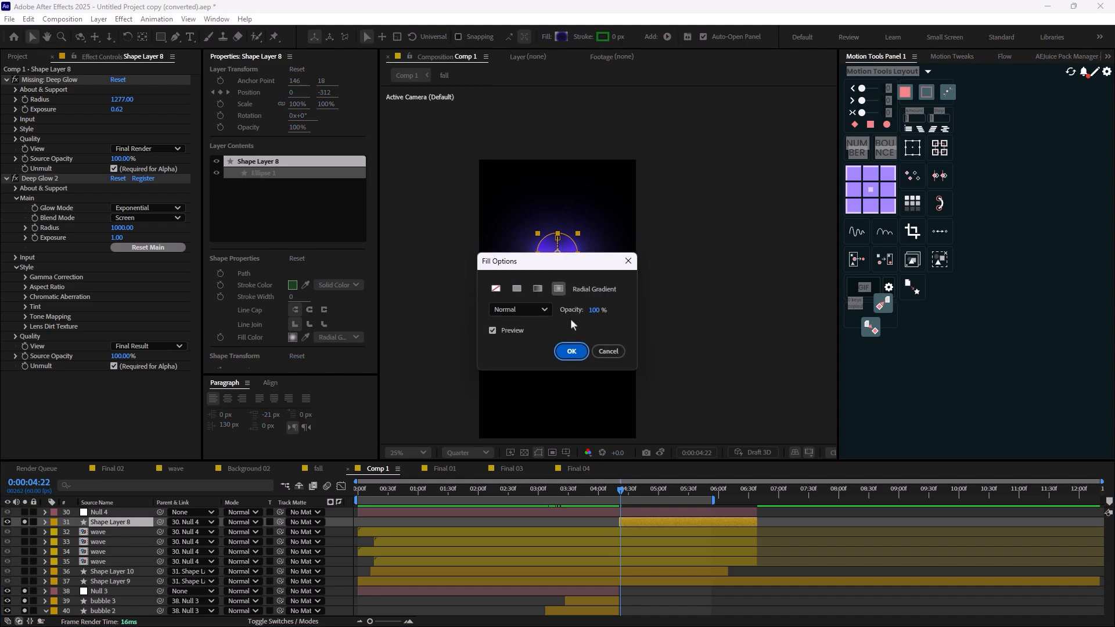
click(608, 351)
click(560, 37)
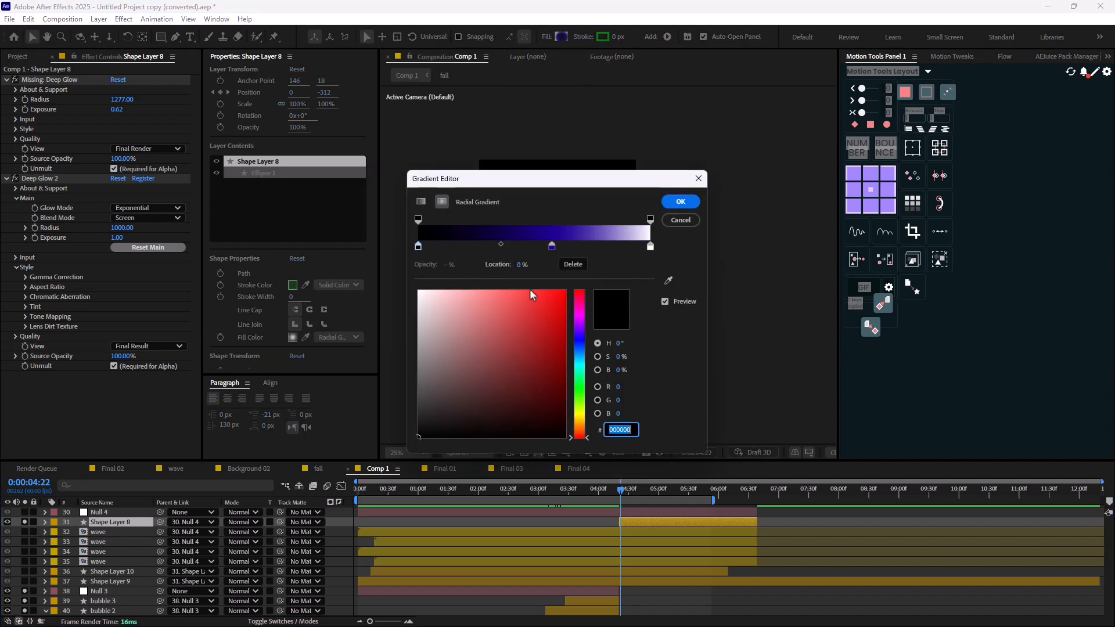
drag(575, 182, 610, 204)
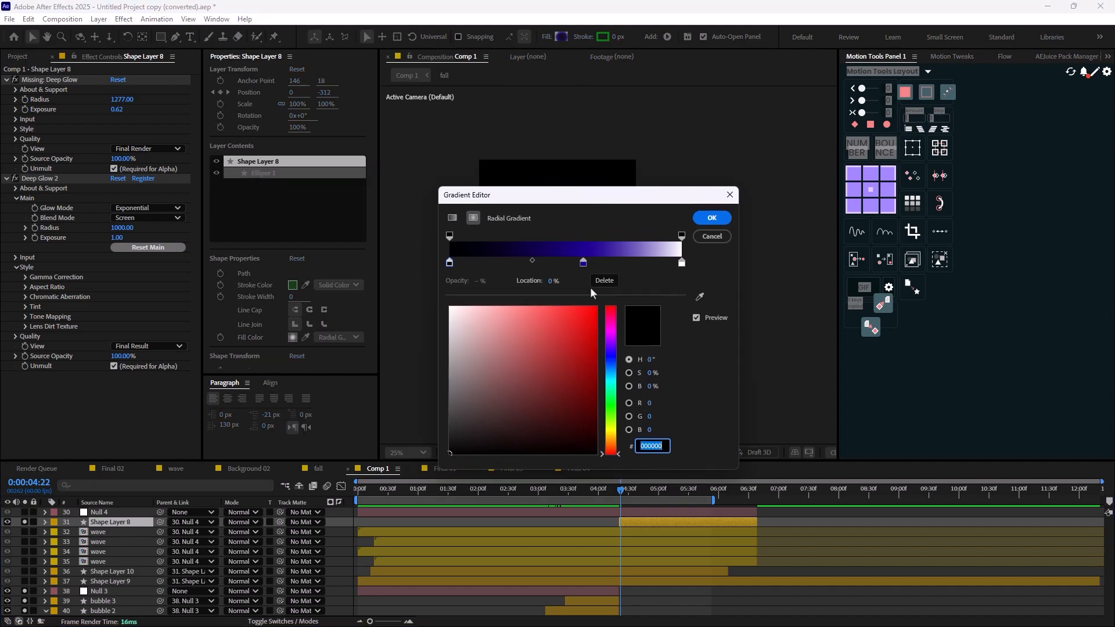
click(706, 238)
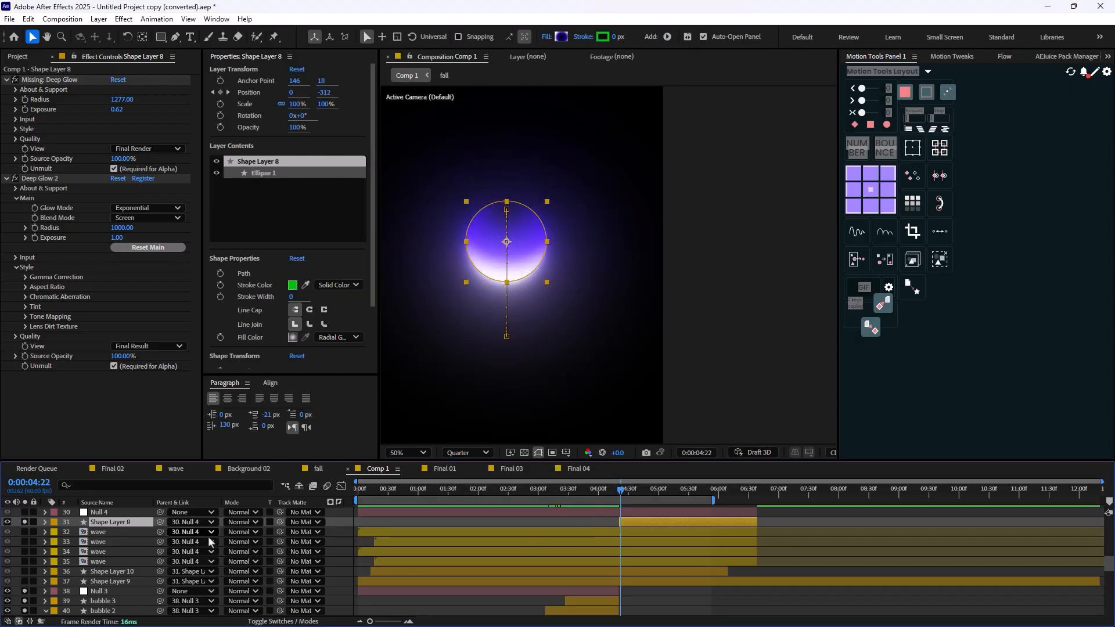
Step: Reveal Shape Layer 8's Position keyframes and scrub around 0:00:04:22 to review the circle's motion
click(43, 525)
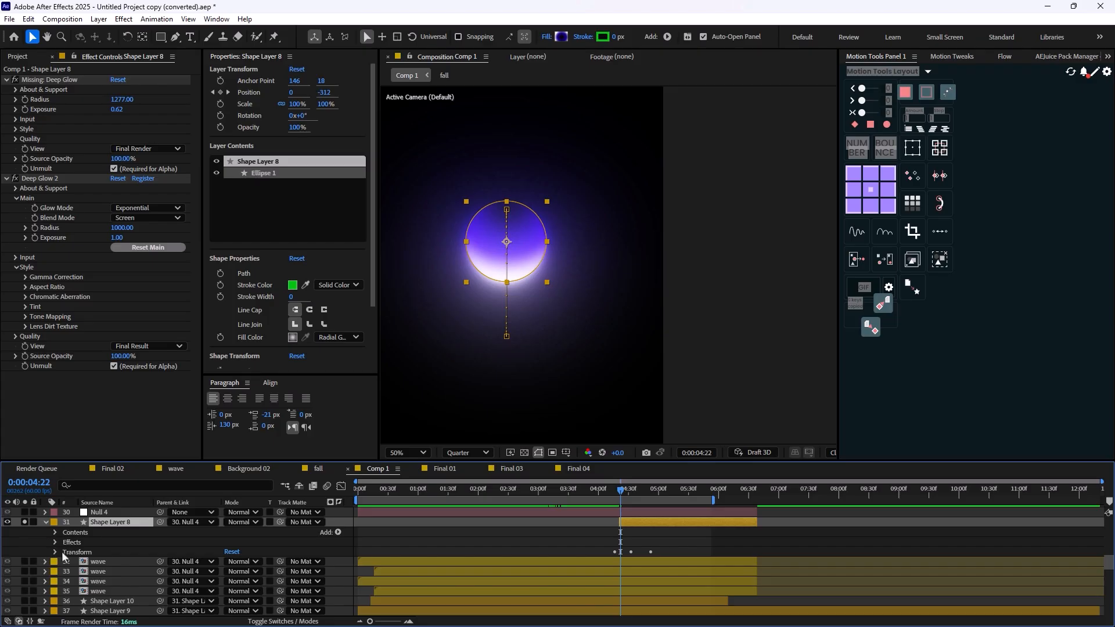
key(p)
click(622, 493)
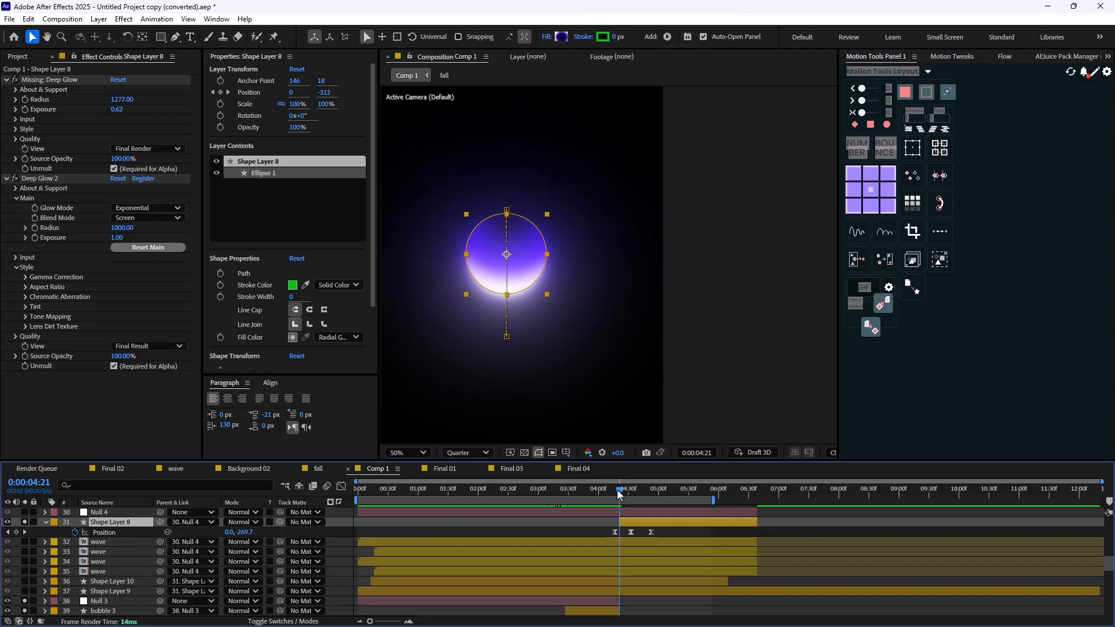
mouse_move(623, 492)
mouse_down()
mouse_move(640, 492)
mouse_move(609, 497)
mouse_move(640, 501)
mouse_move(588, 510)
mouse_move(601, 515)
mouse_move(601, 489)
mouse_move(620, 500)
mouse_up()
Step: Solo Shape Layer 9 and Shape Layer 10, and scrub to 0:00:05:03 to review the expanding rings
scroll(511, 294, down, 2)
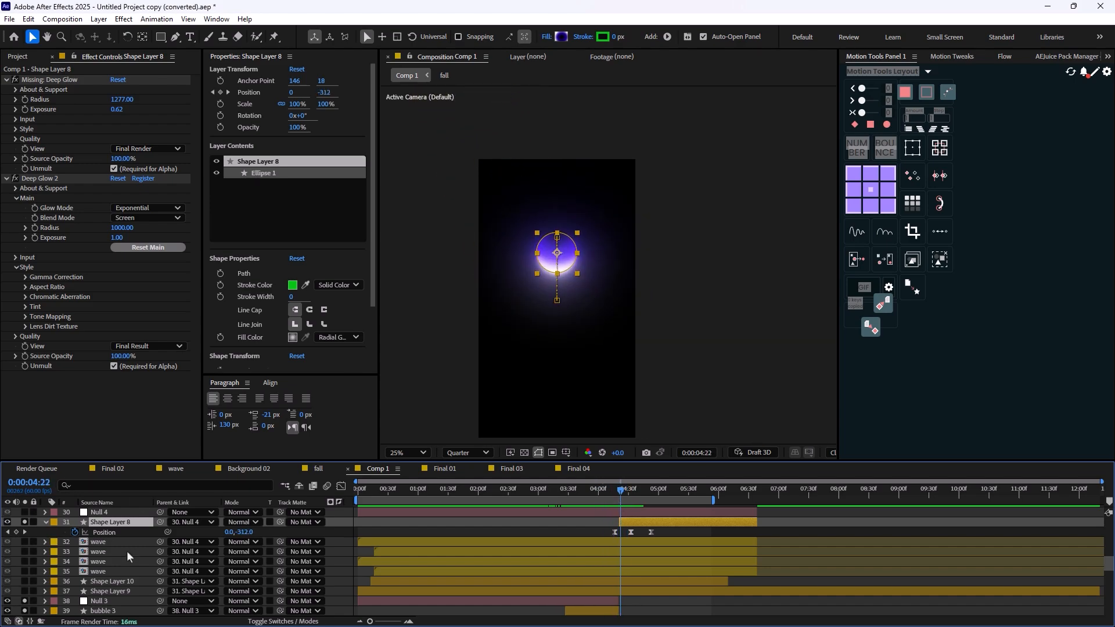
scroll(66, 526, up, 2)
scroll(99, 562, down, 2)
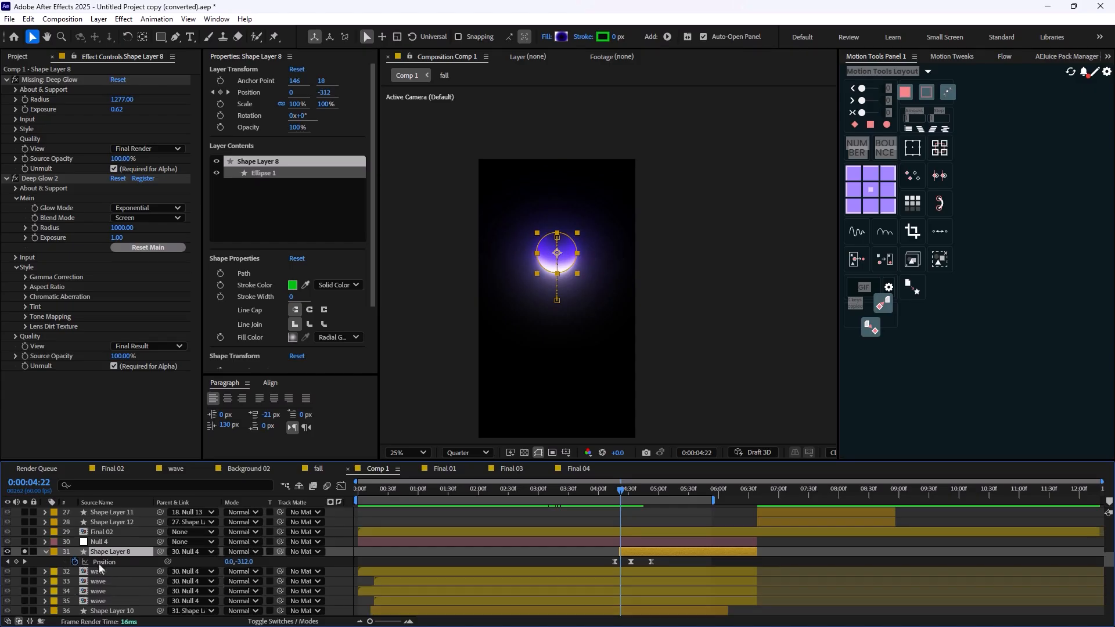
click(94, 583)
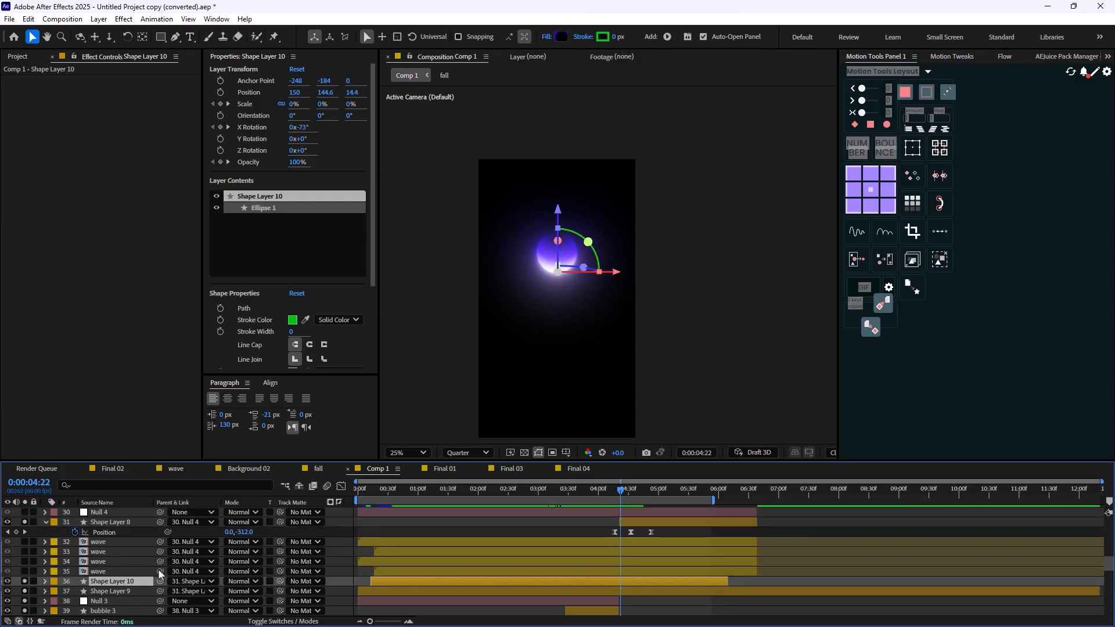
drag(621, 498, 660, 507)
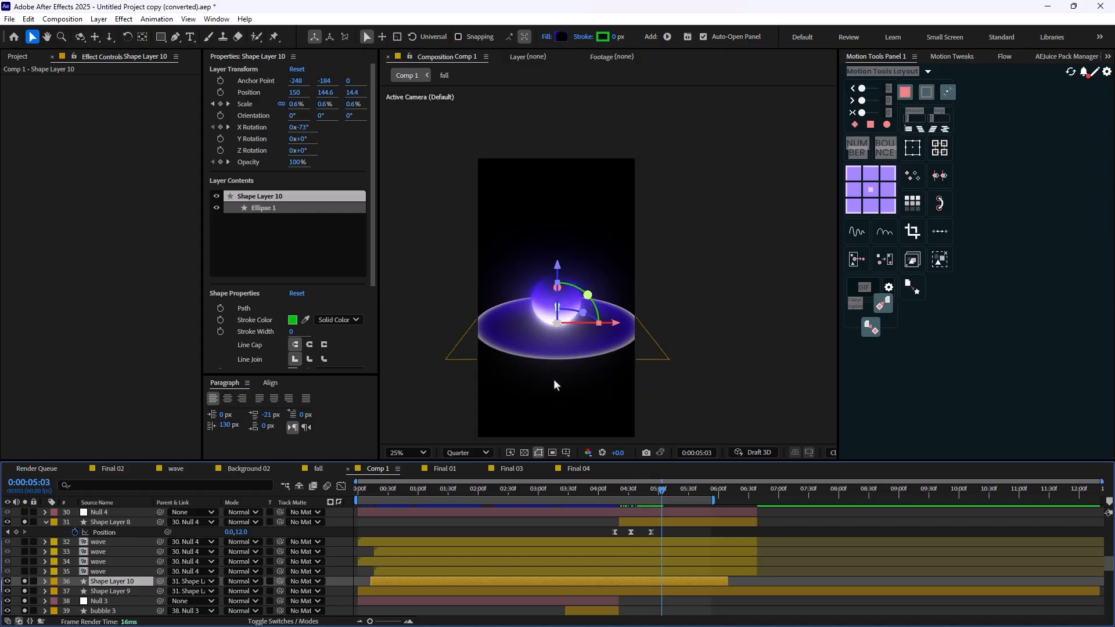
Step: Review Shape Layer 10's Scale, X Rotation and Opacity keyframes around 0:00:04:52, and collapse the layer
key(r)
scroll(130, 591, down, 1)
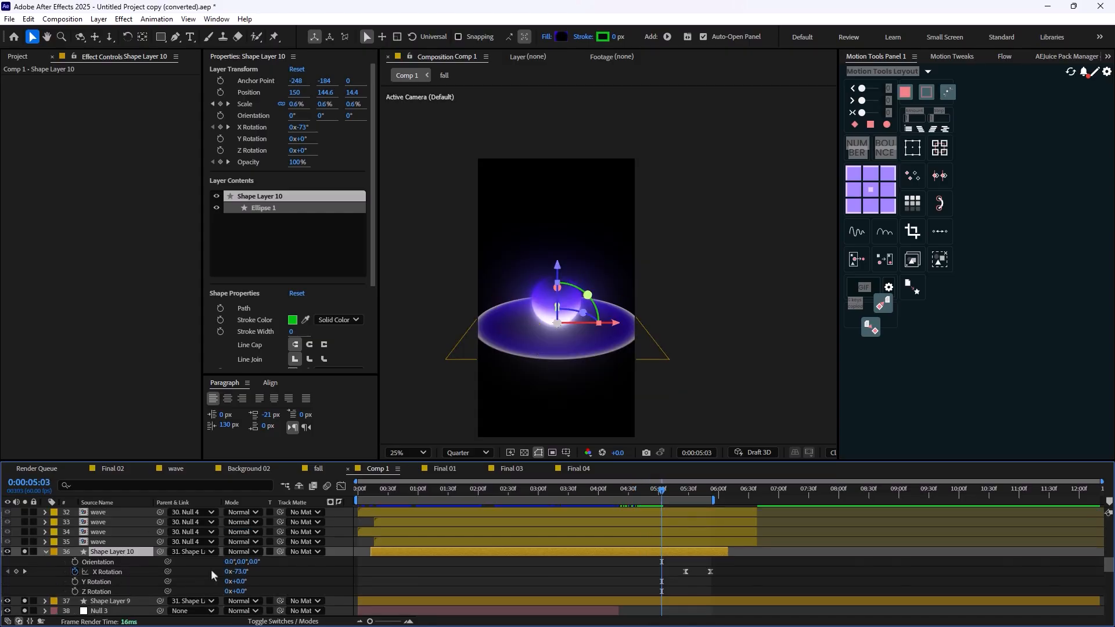
mouse_move(660, 493)
mouse_down()
mouse_move(688, 499)
mouse_move(663, 514)
mouse_move(688, 517)
mouse_move(643, 521)
mouse_move(661, 493)
mouse_move(705, 503)
mouse_move(650, 505)
mouse_up()
key(u)
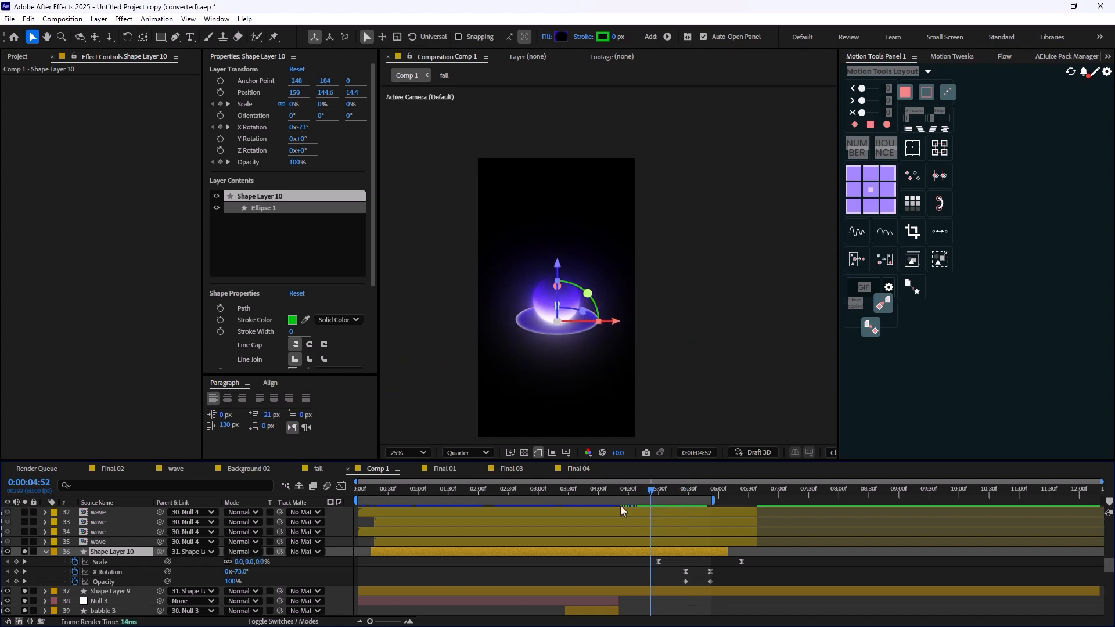
click(45, 551)
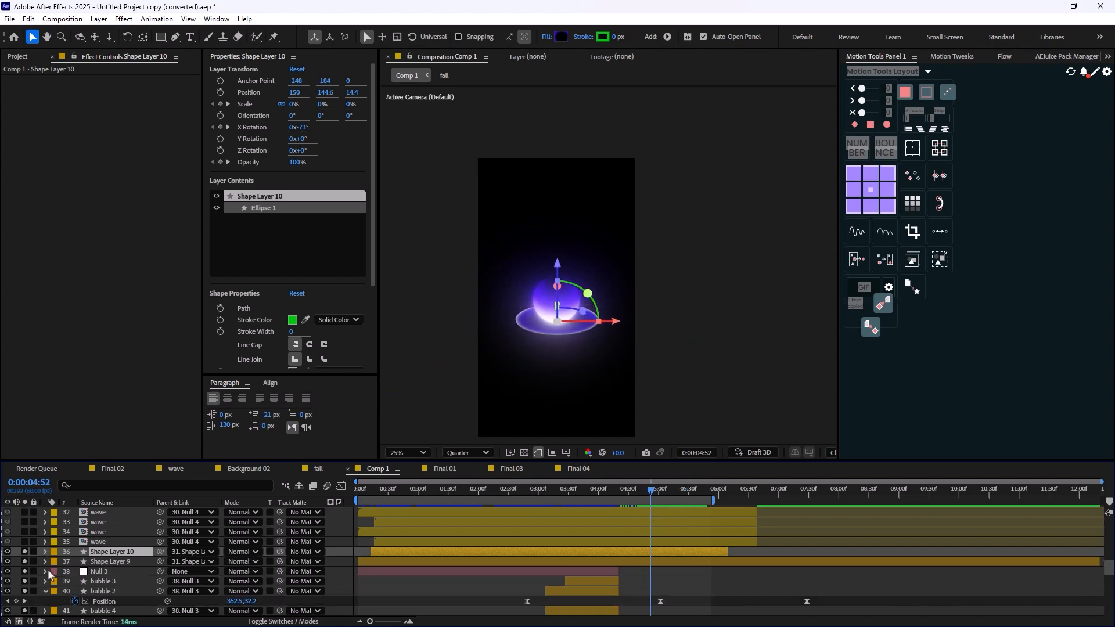
Step: Select and solo the wave layer directly above Shape Layer 10
scroll(64, 571, up, 1)
click(84, 573)
click(25, 571)
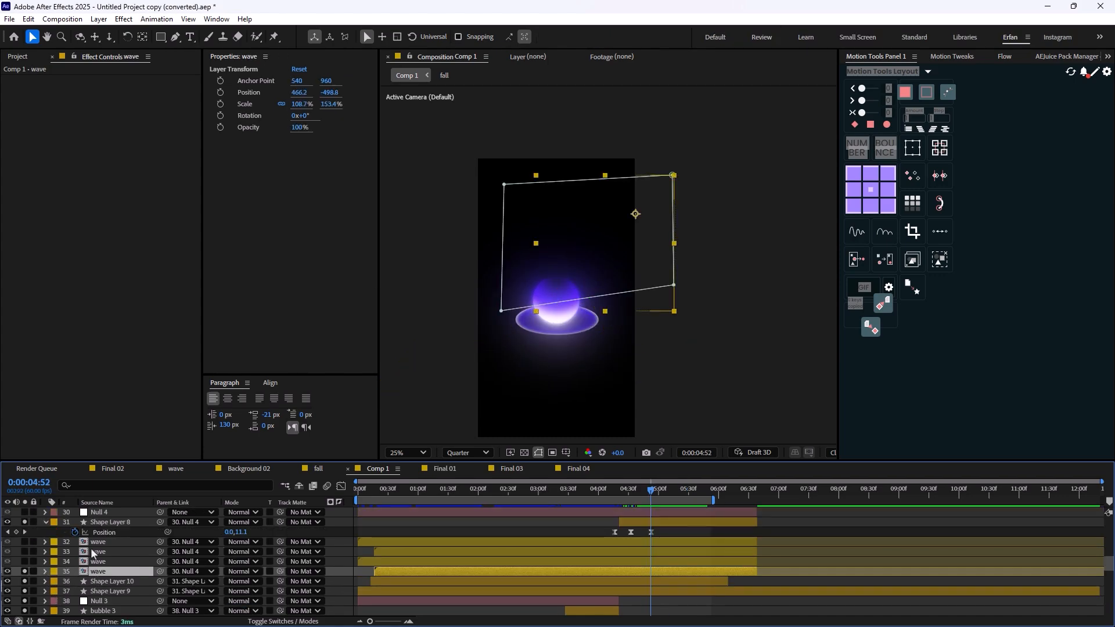
Step: Open the wave precomp, scrub to 0:00:05:57 and select Shape Layer 11 to review its path animation and Wave Warp effect
double_click(99, 572)
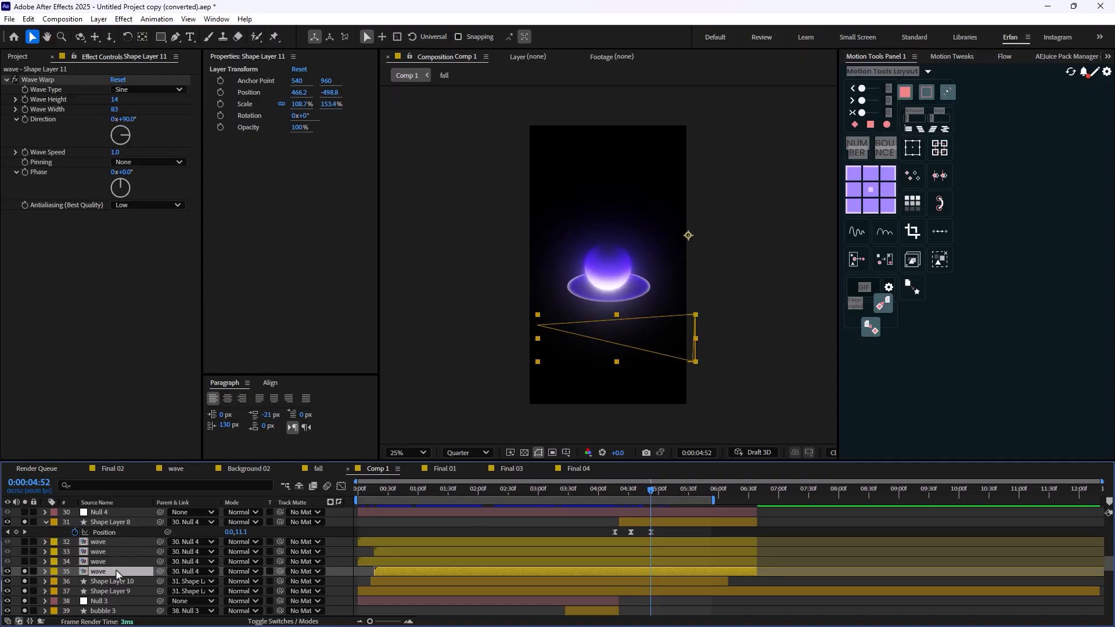
click(205, 553)
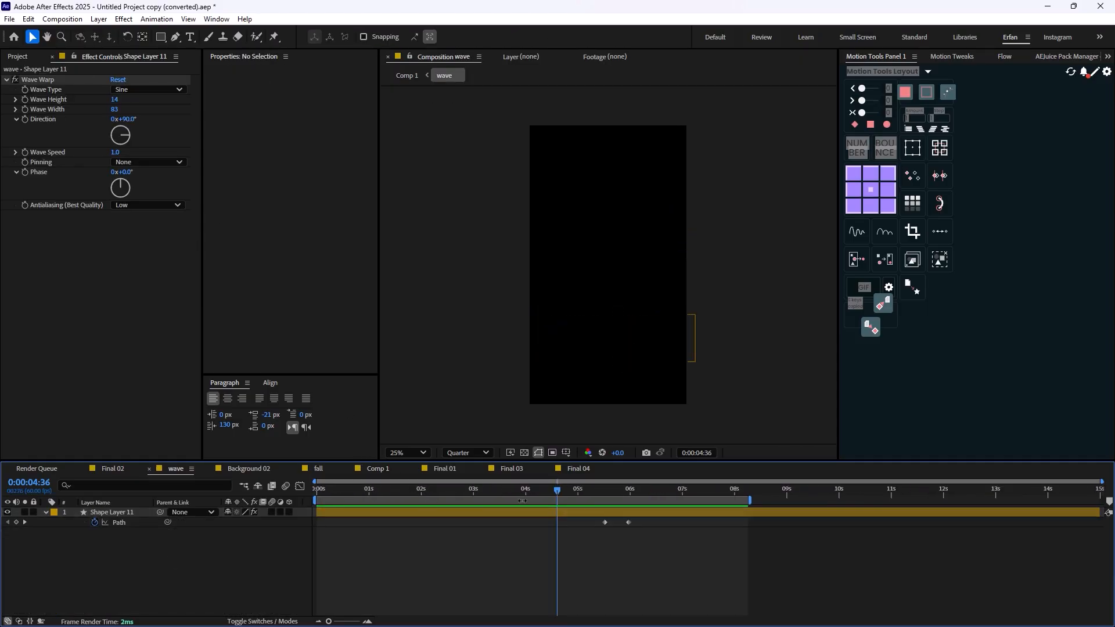
drag(557, 494, 628, 494)
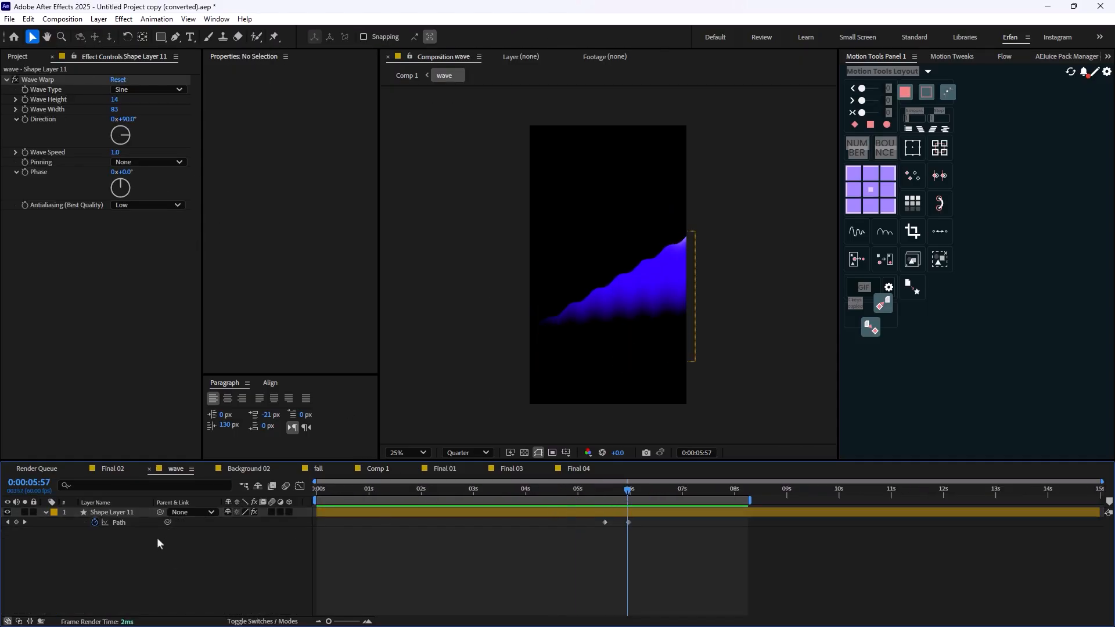
click(135, 513)
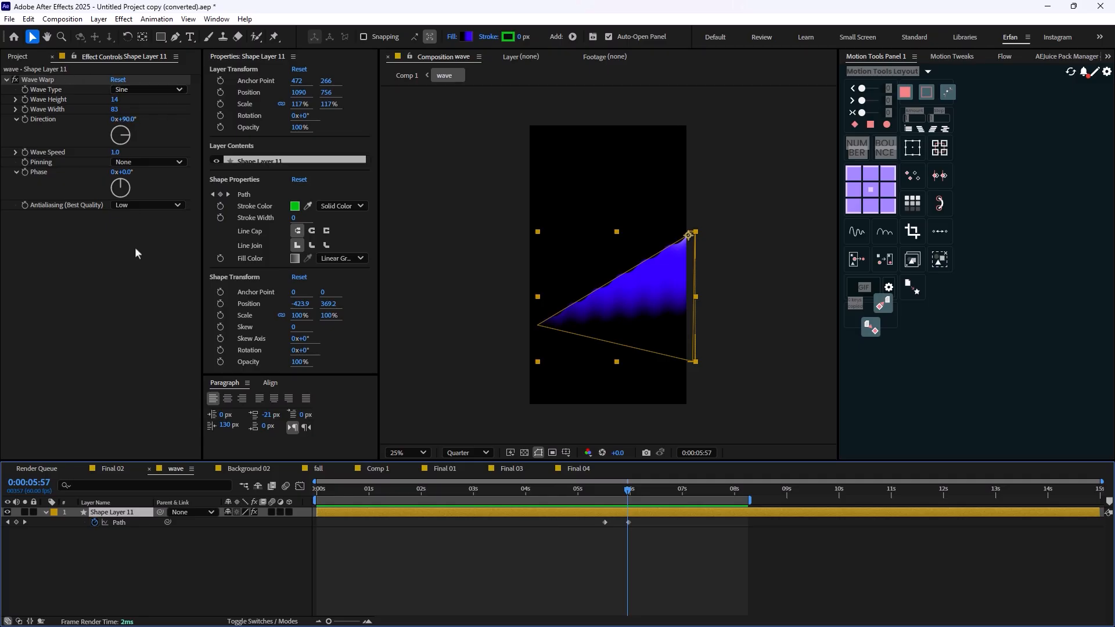
Step: Return to Comp 1, solo the other three wave layers and scrub back to 0:00:05:05
click(126, 471)
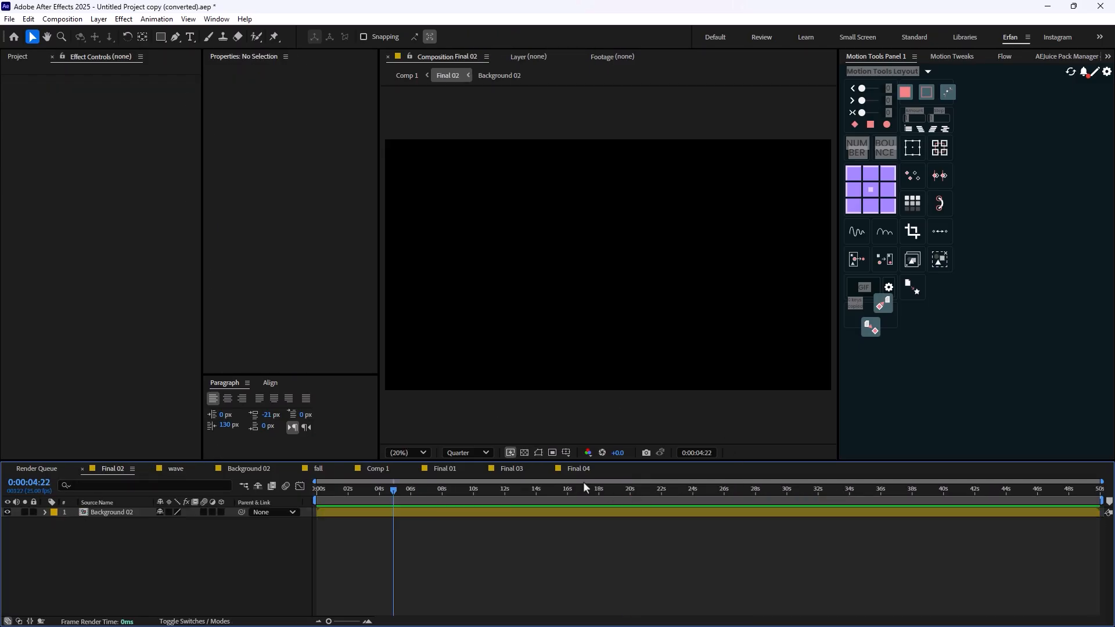
click(390, 469)
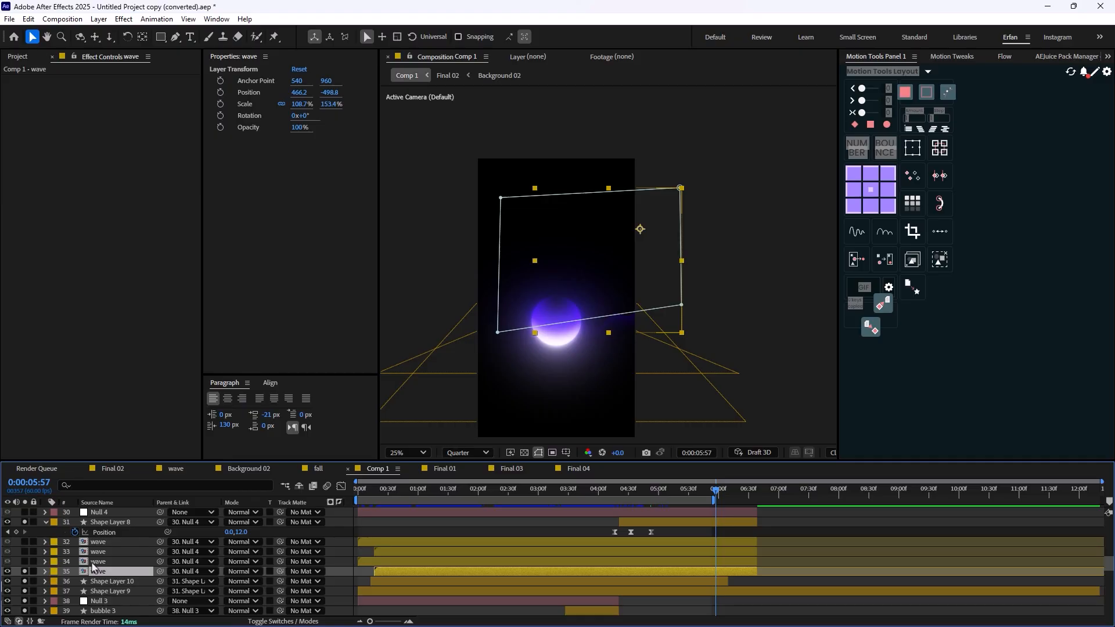
click(24, 552)
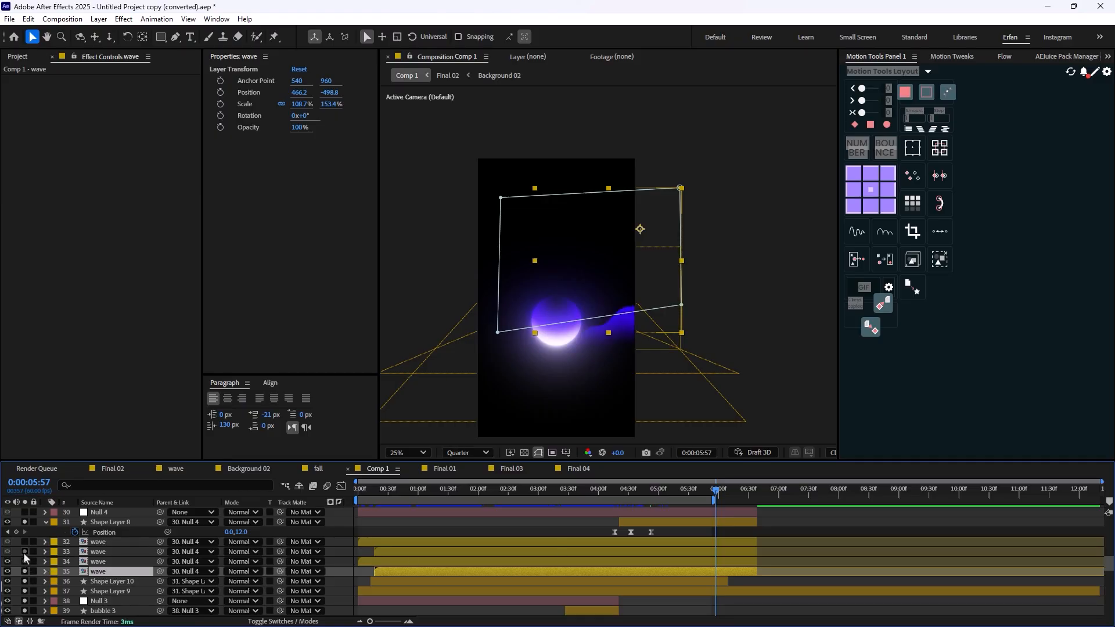
click(25, 542)
drag(715, 489, 663, 503)
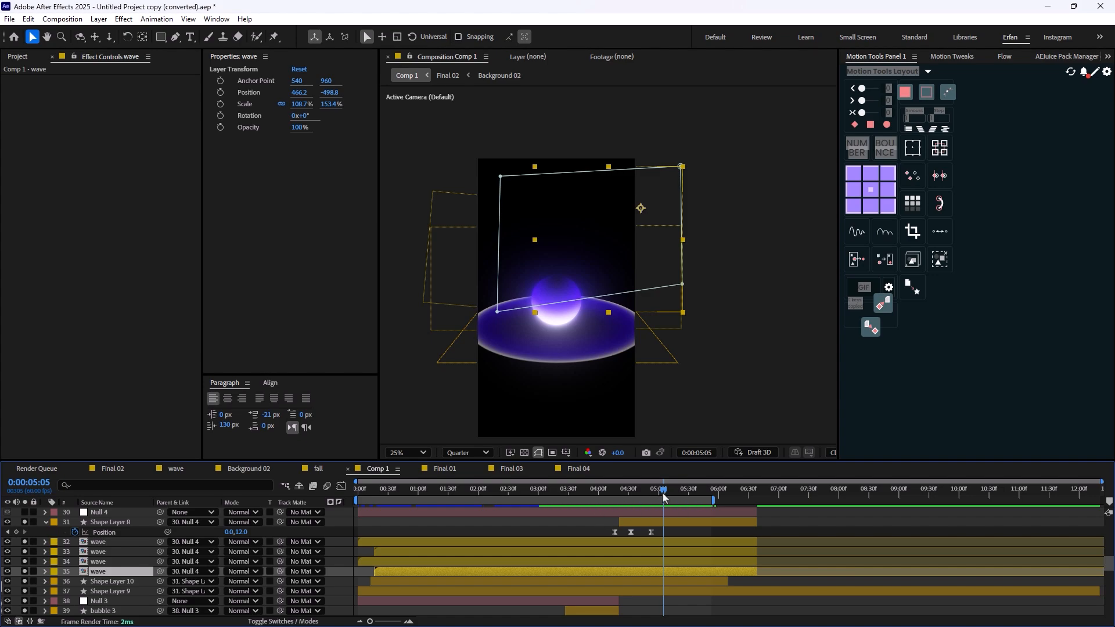
Step: Go to 0:00:04:03 and toggle the bubble 3 and bubble 2 layers off and on to compare the shot
drag(661, 492, 601, 496)
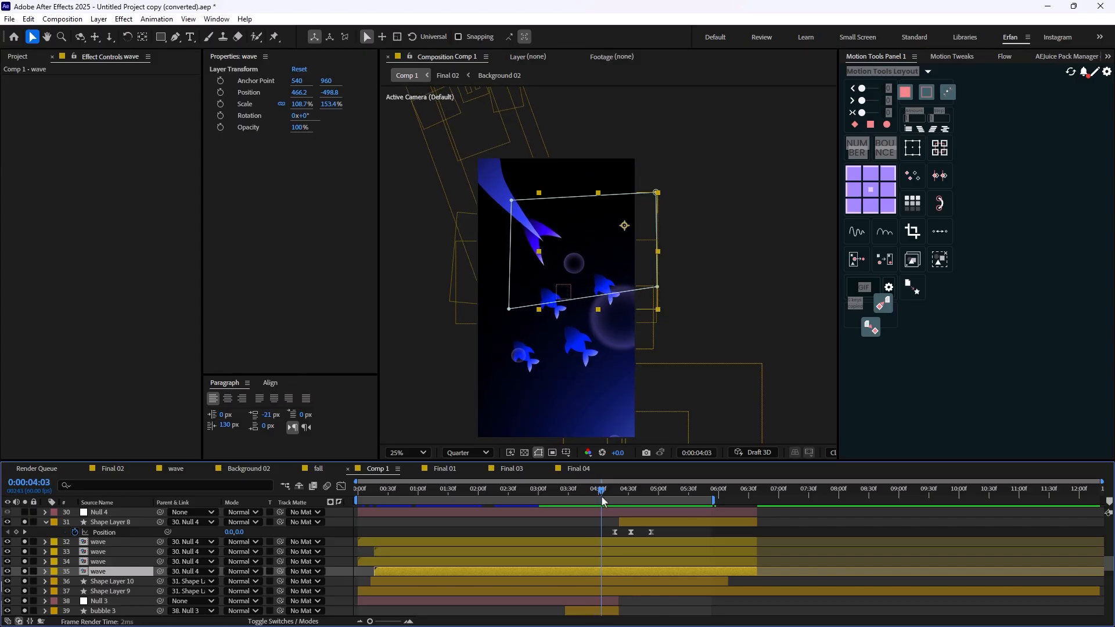
scroll(93, 558, down, 2)
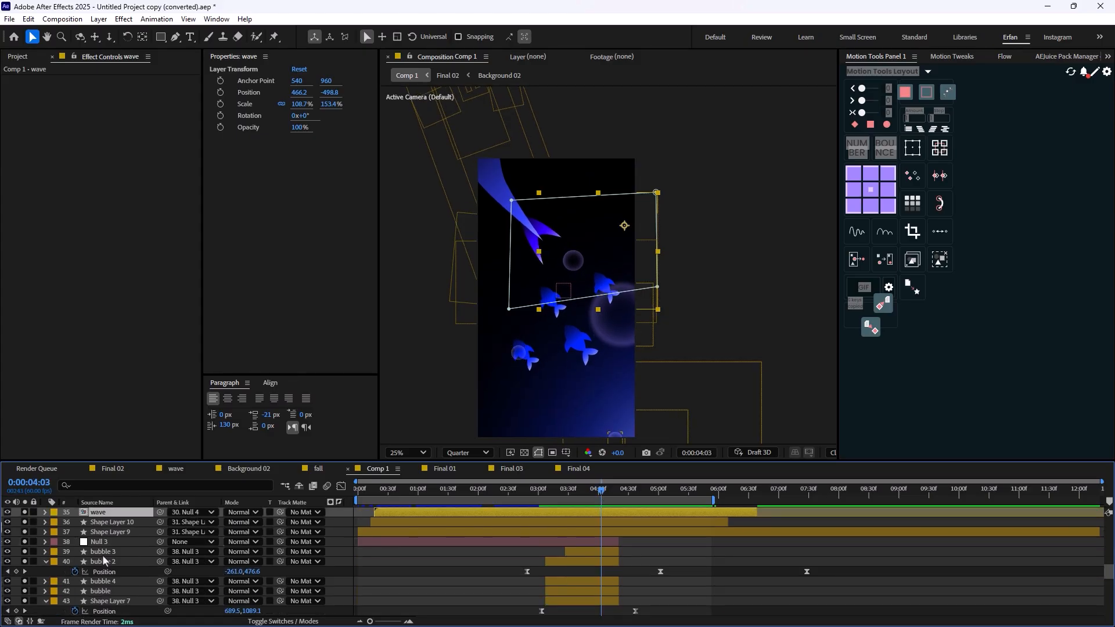
click(103, 555)
drag(6, 560, 6, 551)
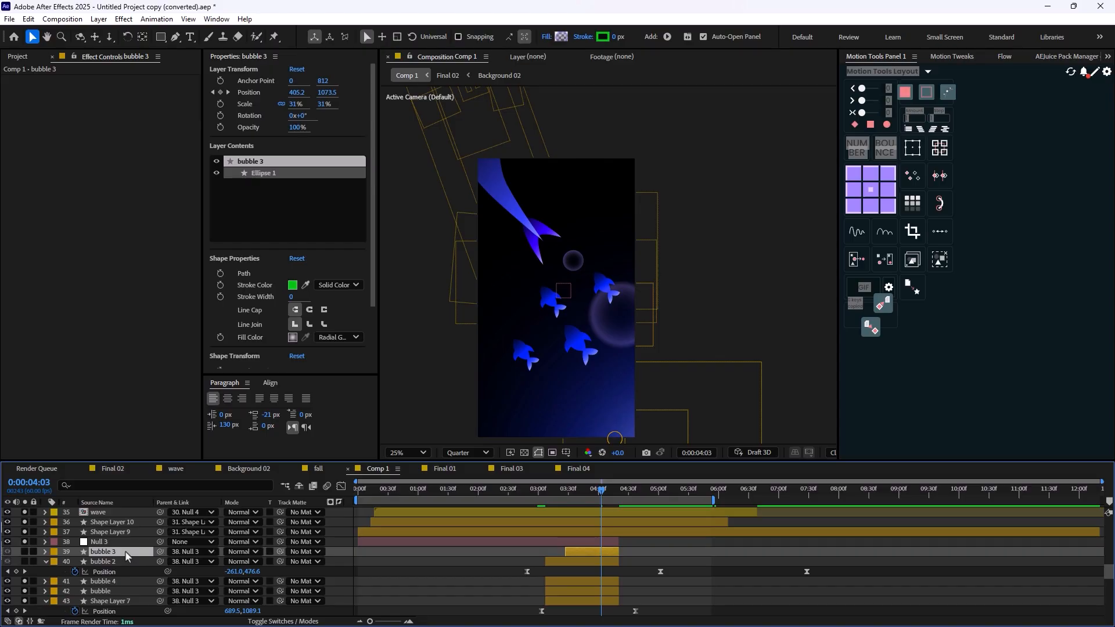
click(7, 551)
click(7, 561)
Step: Examine the whale, fish and bubbles near 0:00:04:05, and scrub through the transition to the glowing circle at 0:00:04:55
key(period)
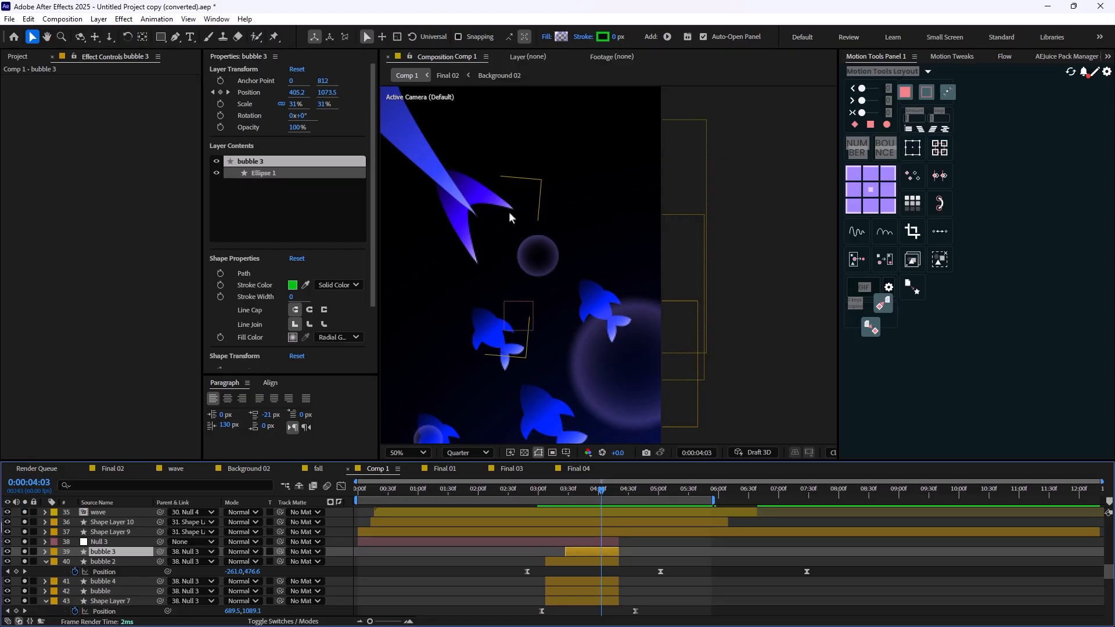
key(comma)
mouse_move(598, 495)
mouse_down()
mouse_move(632, 496)
mouse_move(602, 499)
mouse_up()
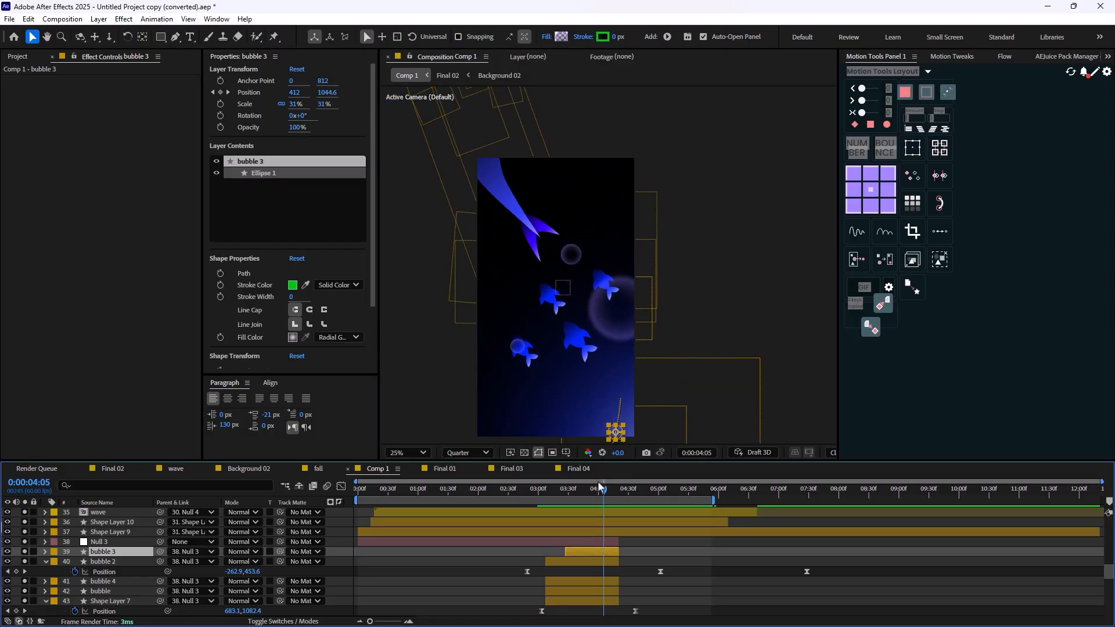
key(comma)
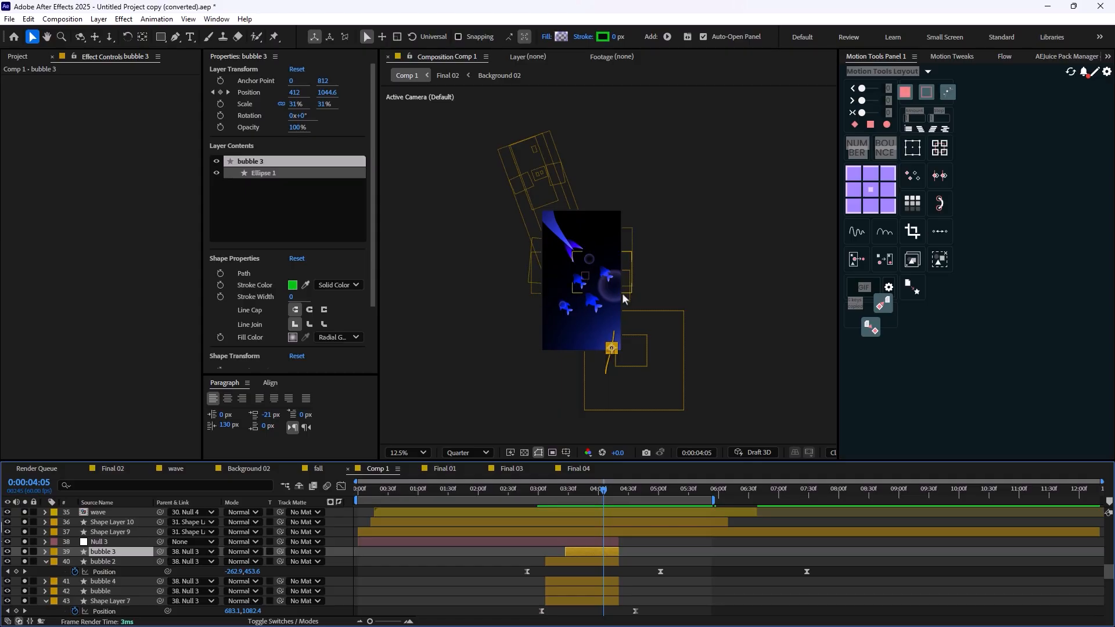
key(period)
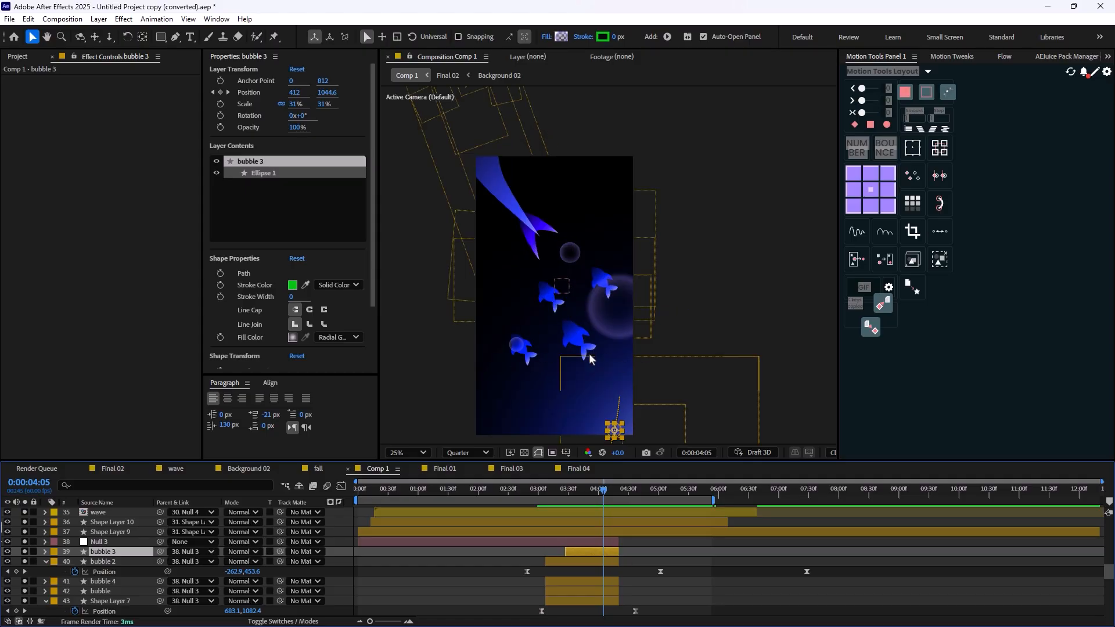
click(607, 489)
drag(611, 492, 655, 541)
Step: Solo the Final 02 and Null 4 layers and scrub to 0:00:06:39
scroll(116, 530, up, 4)
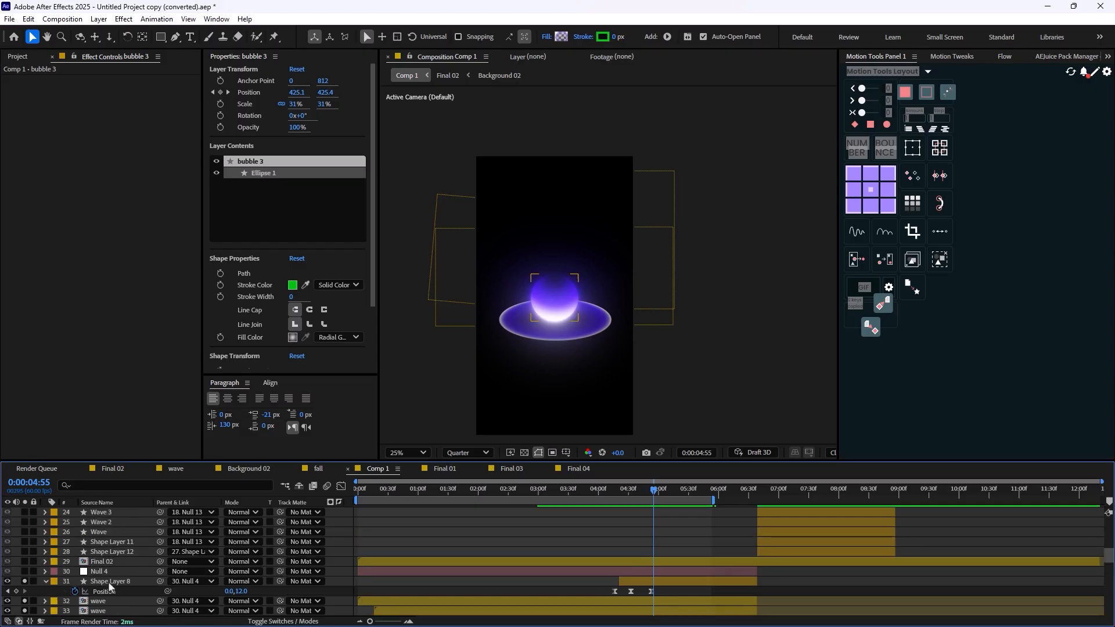
click(94, 571)
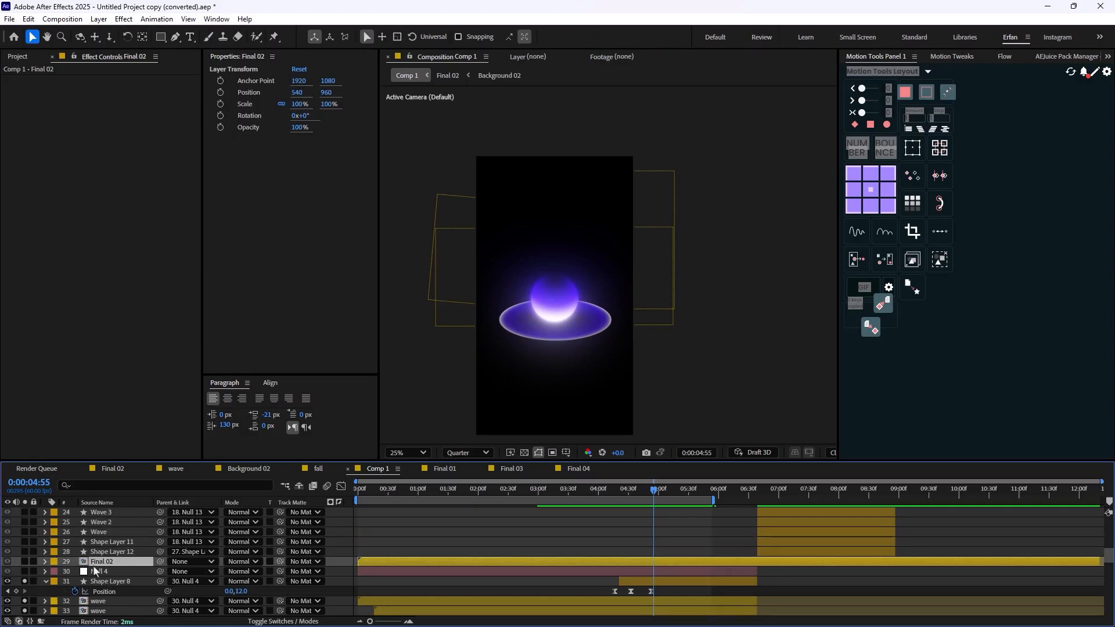
click(25, 562)
drag(654, 490, 758, 521)
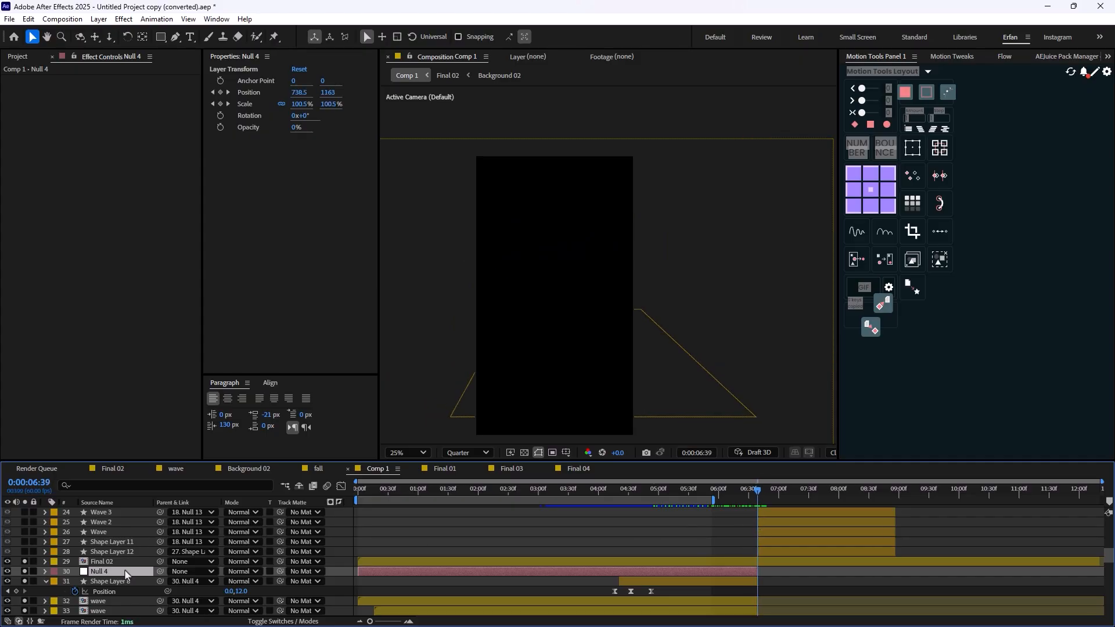
Step: Select Shape Layer 12 and solo it together with Shape Layer 11
click(114, 552)
click(24, 552)
click(25, 542)
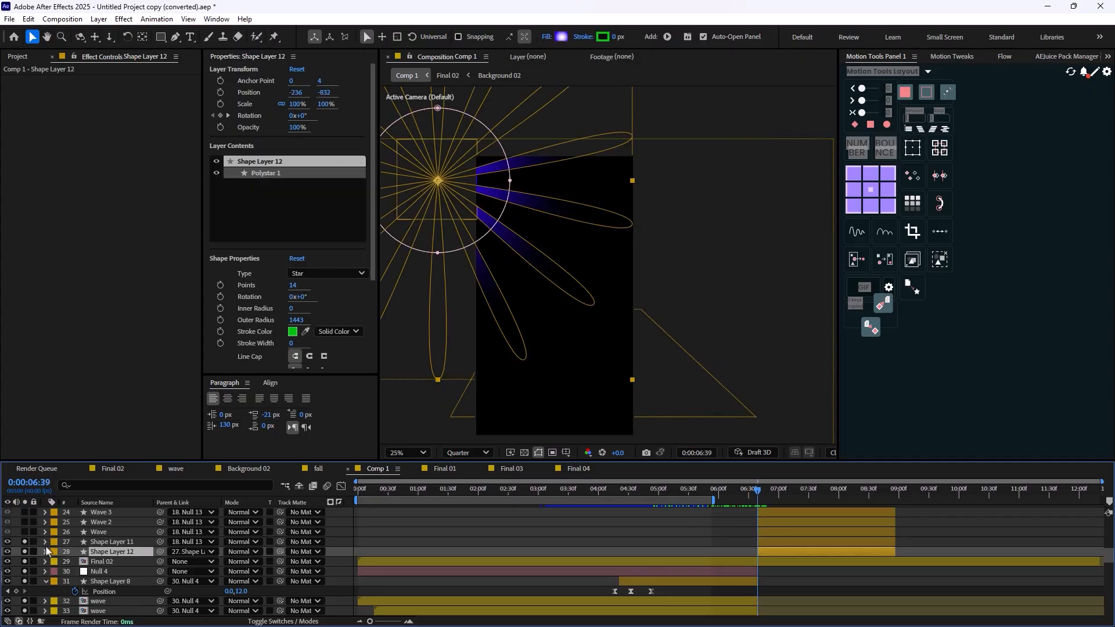
Step: Solo the Wave through Wave 6 layers along with Layer 1 and Layer 2
scroll(26, 568, up, 1)
click(24, 560)
click(24, 551)
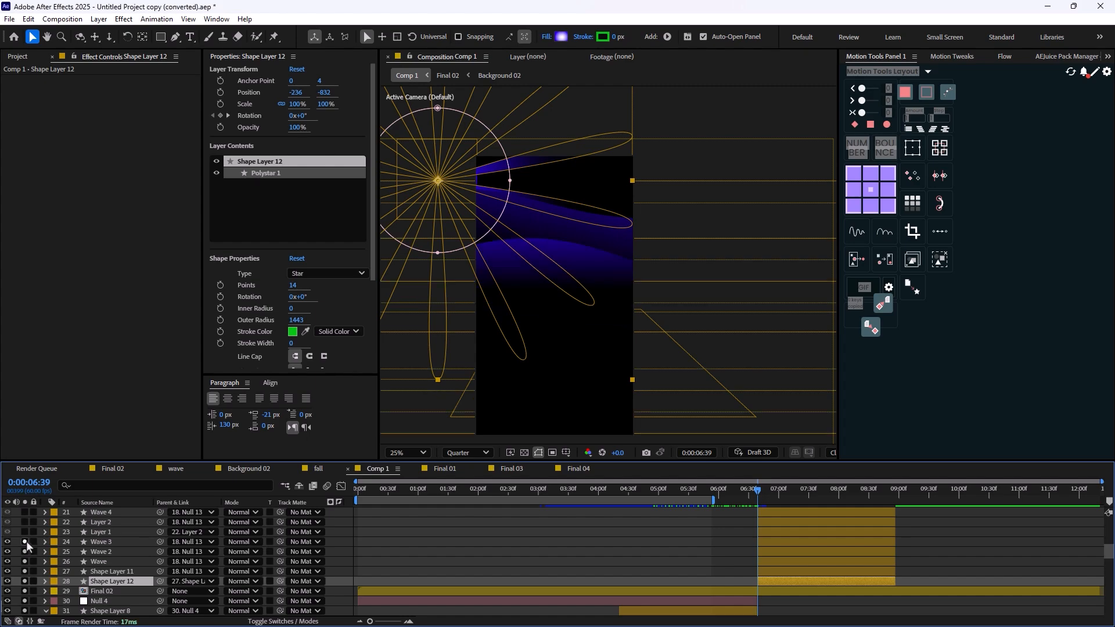
click(26, 541)
scroll(31, 549, up, 1)
key(F2)
click(24, 561)
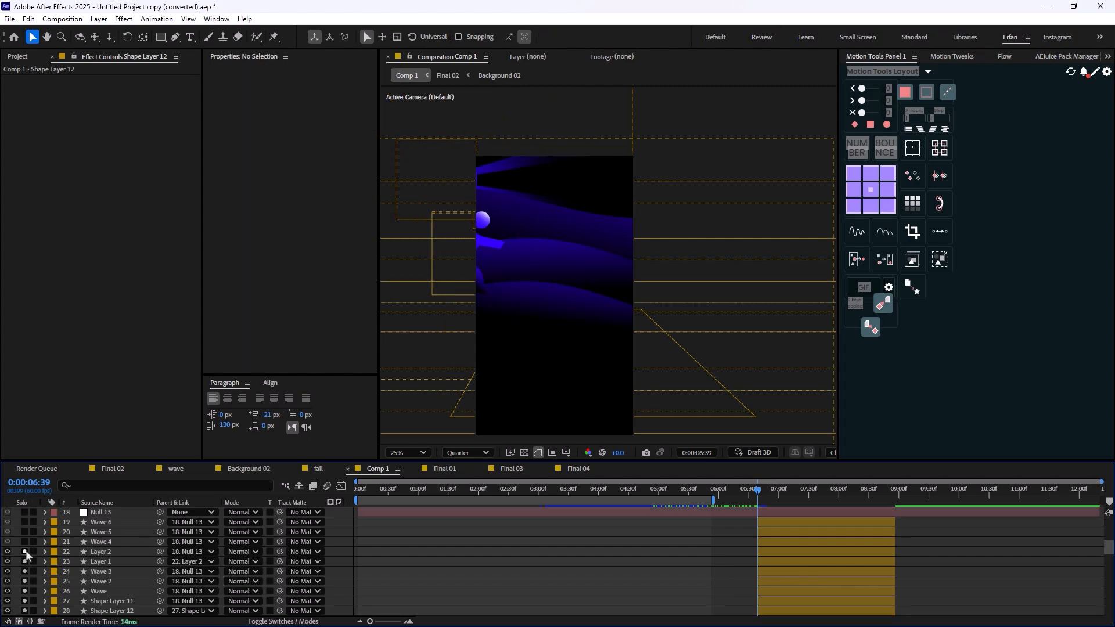
click(24, 551)
click(25, 542)
click(24, 532)
click(24, 522)
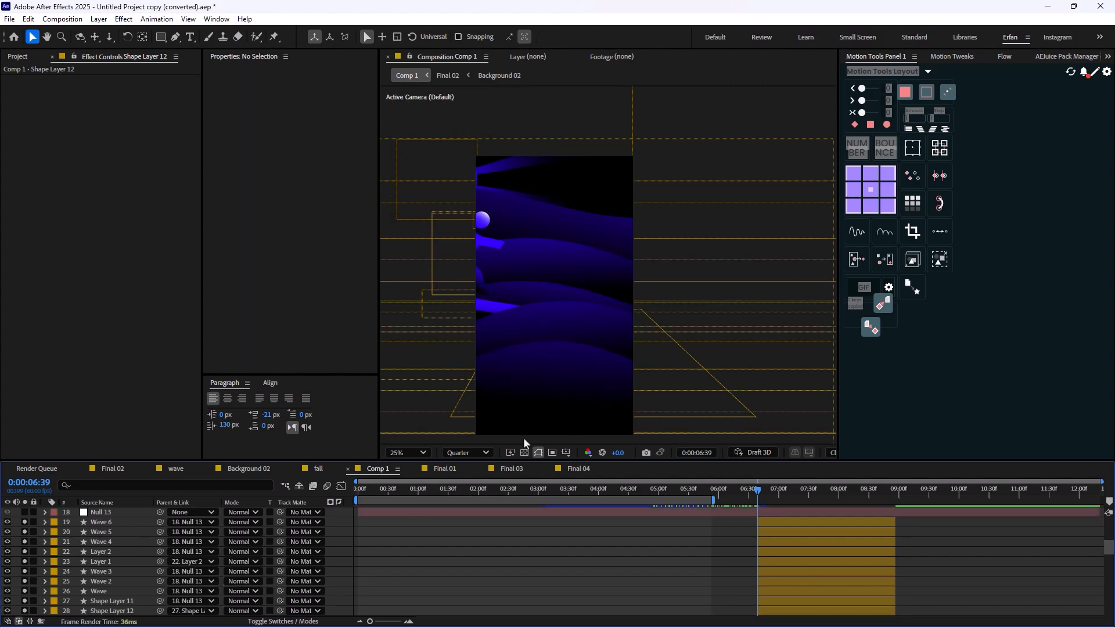
Step: Select the Wave layer and examine its Waves and Gradient Ramp effects
scroll(116, 573, down, 2)
click(107, 531)
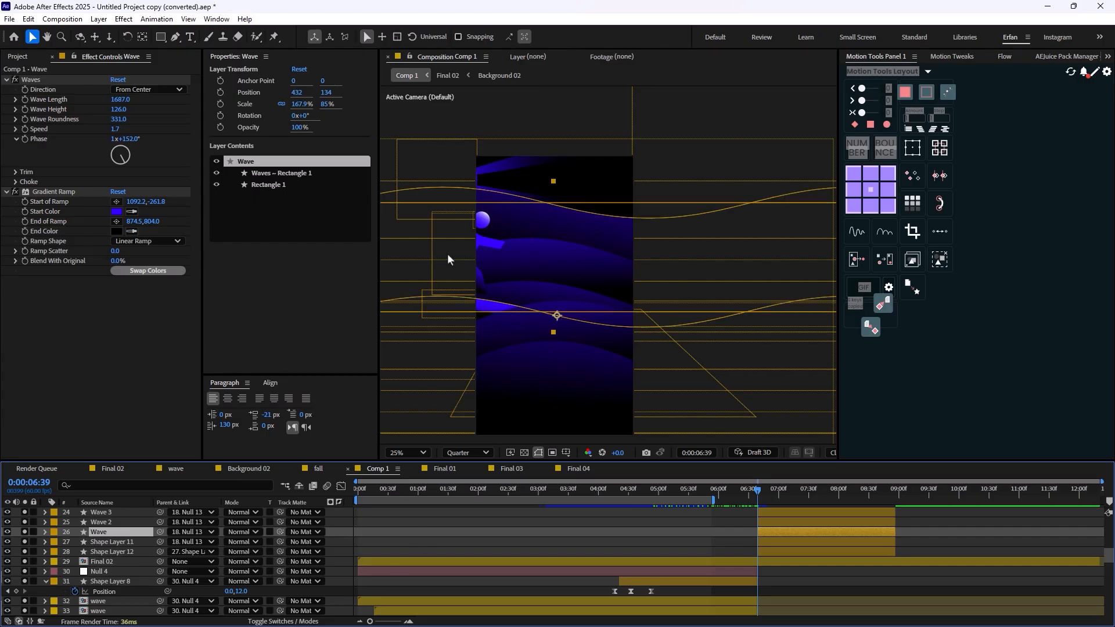
scroll(32, 549, up, 1)
Step: Reveal the Rotation keyframes of Shape Layer 12 and scrub to 0:00:06:49 to watch the rays
click(106, 577)
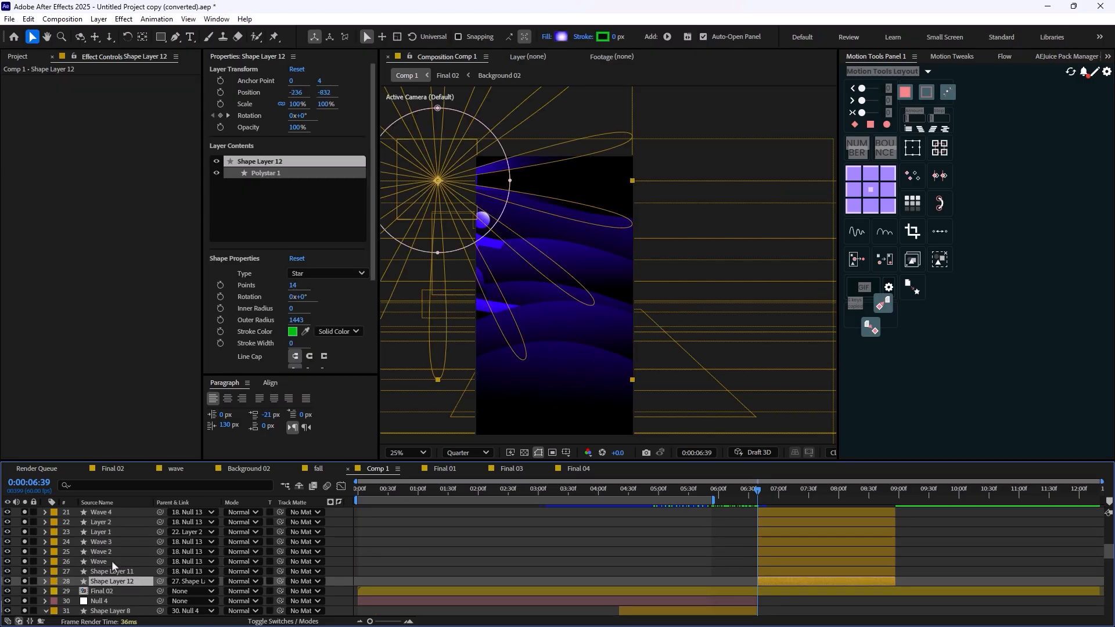
click(46, 581)
click(55, 592)
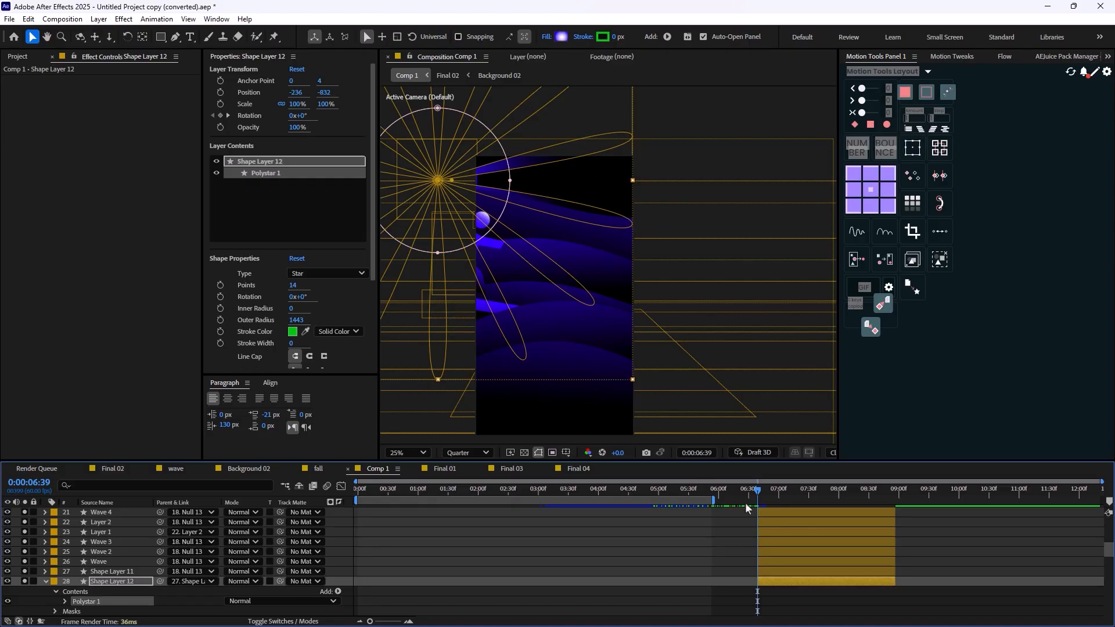
key(r)
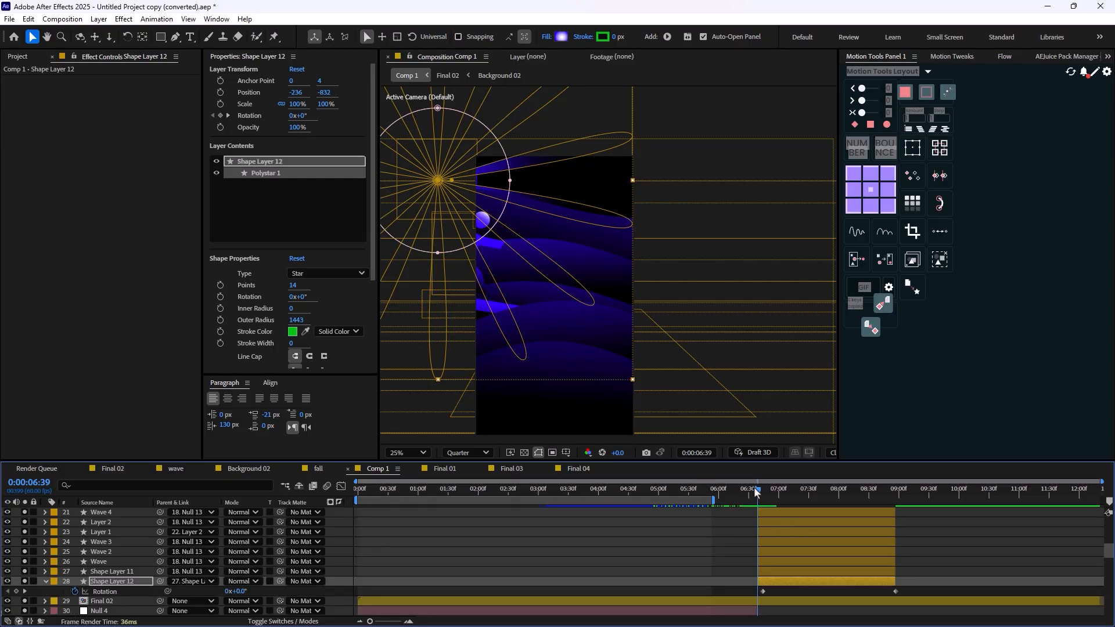
drag(754, 486, 768, 565)
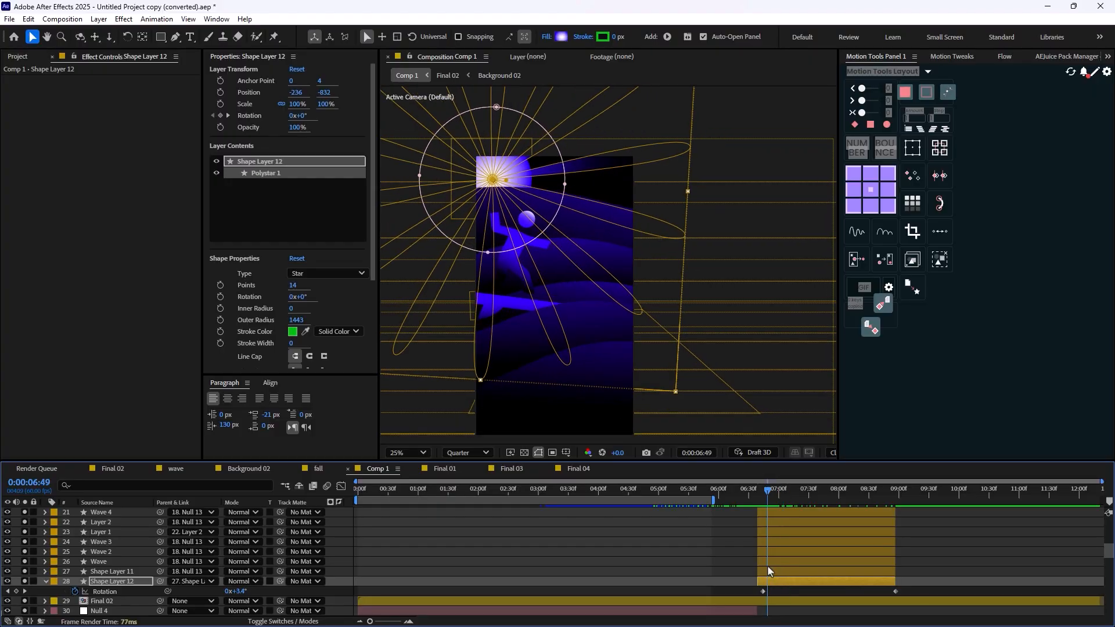
Step: Open the Final 01, Final 02, Final 03 and Final 04 compositions from the Wave Backgrounds.aep folder to compare the backgrounds
click(106, 561)
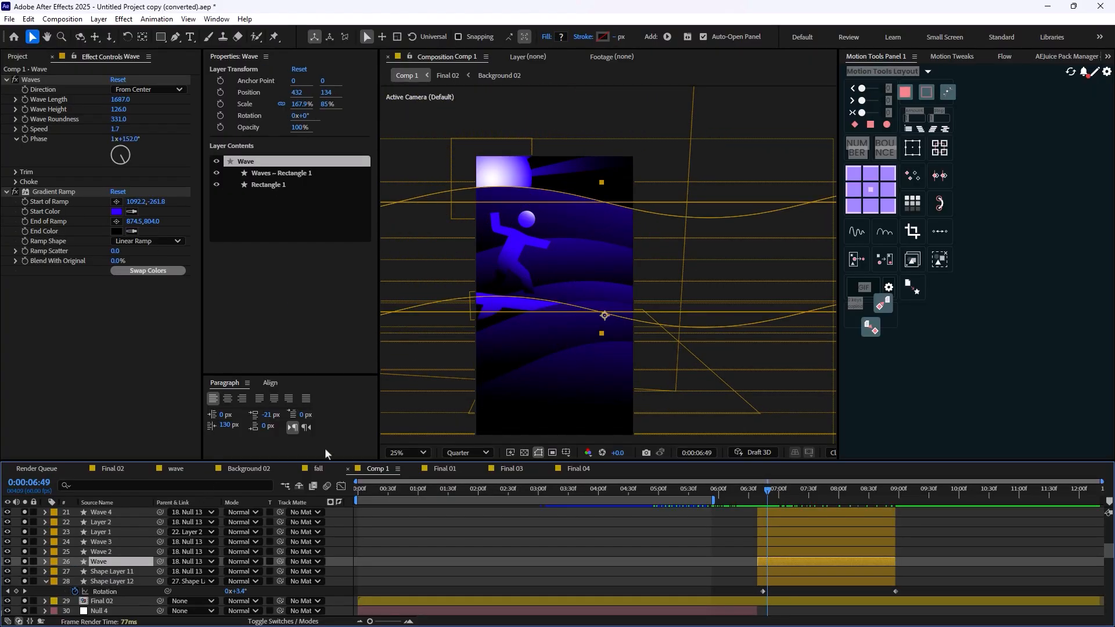
click(30, 58)
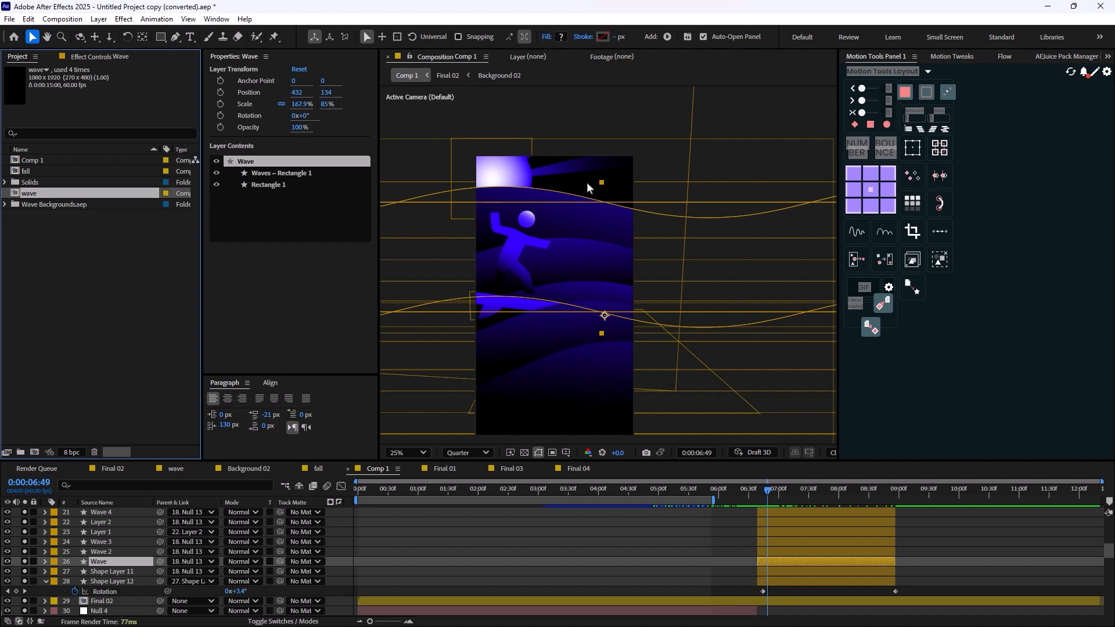
click(41, 309)
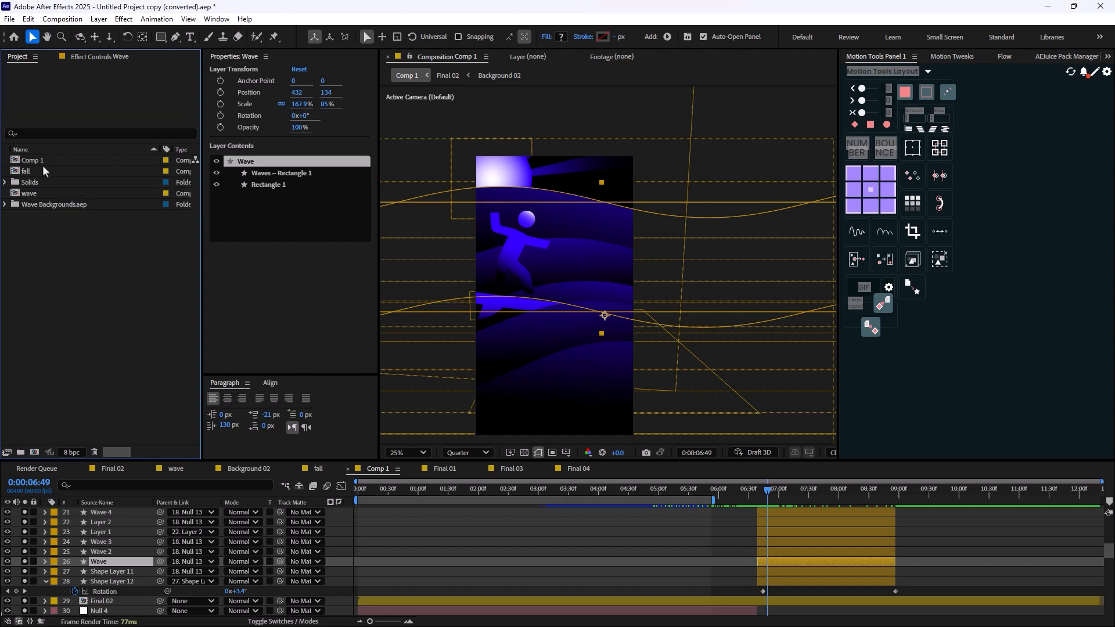
click(12, 206)
double_click(57, 238)
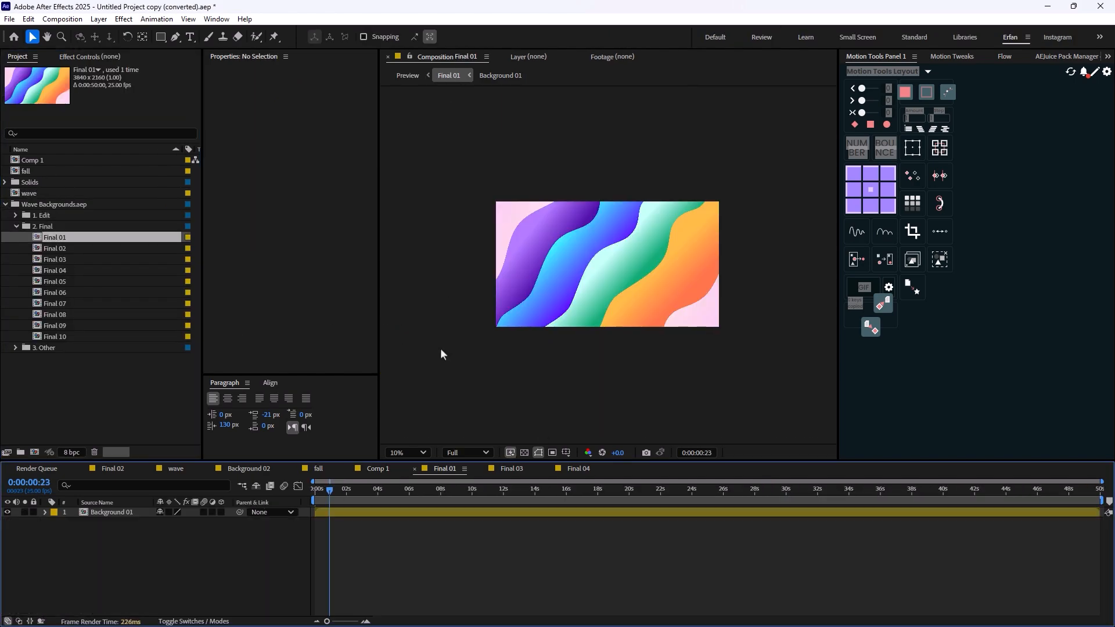
double_click(95, 250)
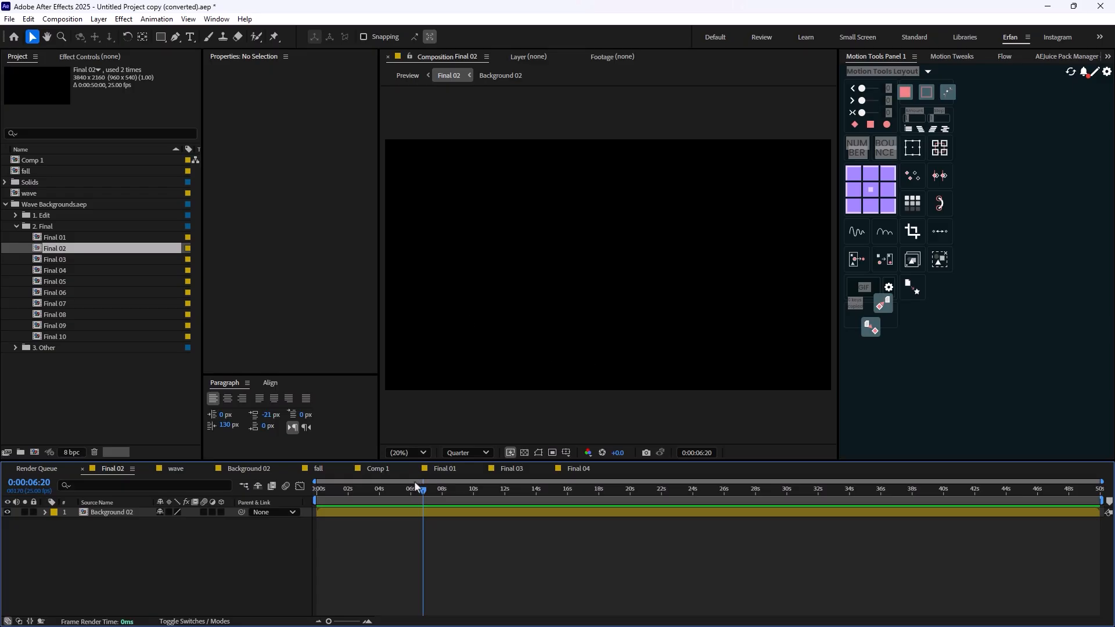
double_click(70, 259)
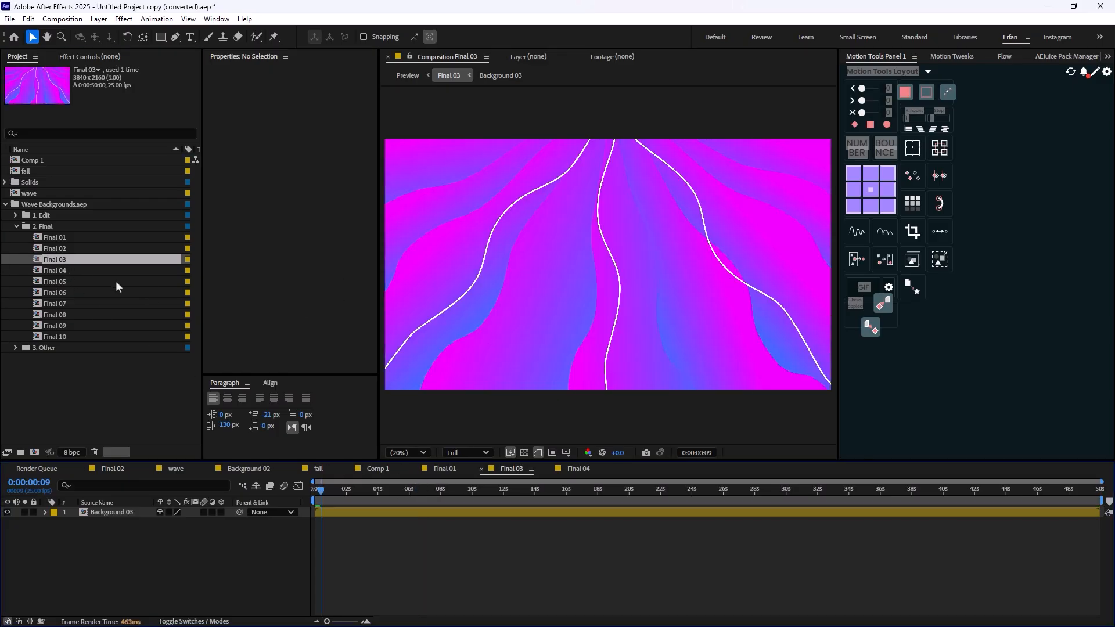
double_click(119, 270)
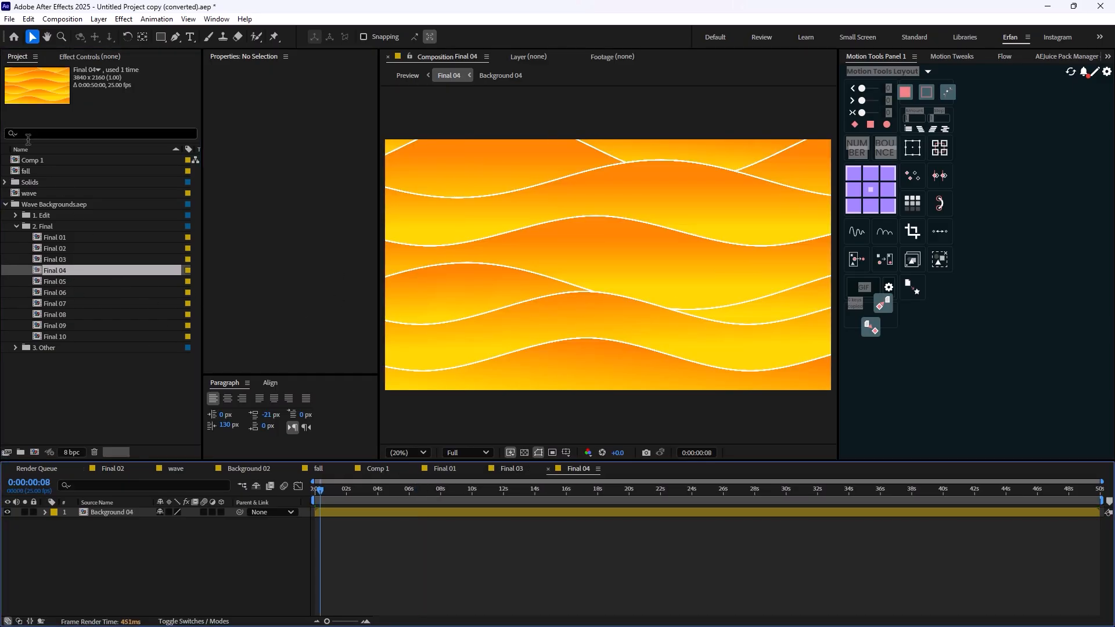
Step: Return to Comp 1, scrub to 0:00:08:20 and select the Wave 6 layer
click(35, 161)
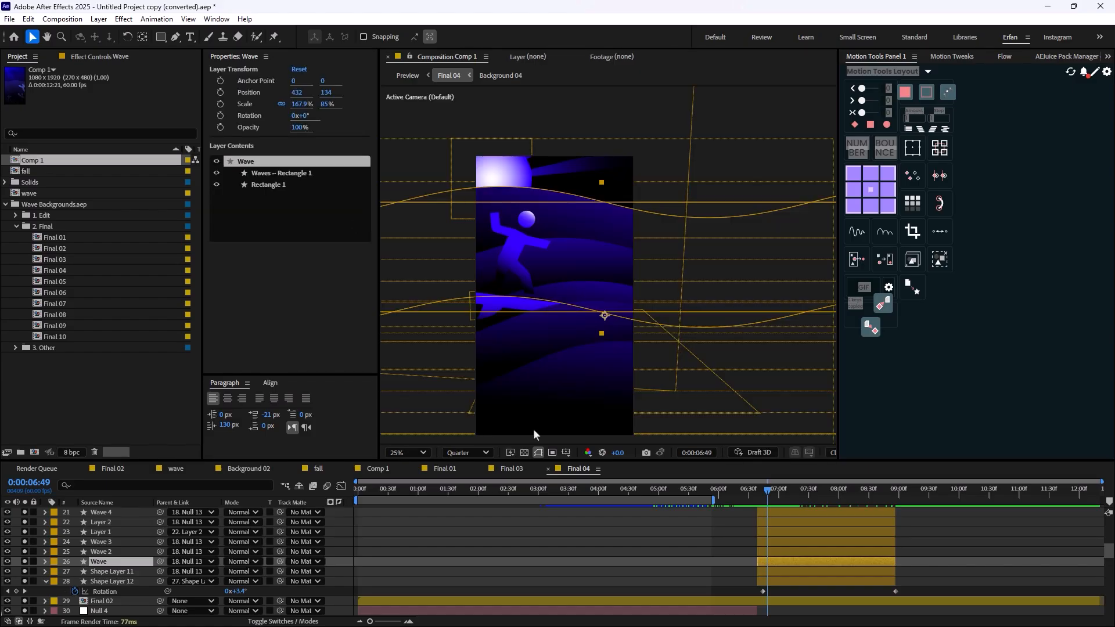
drag(752, 493, 858, 493)
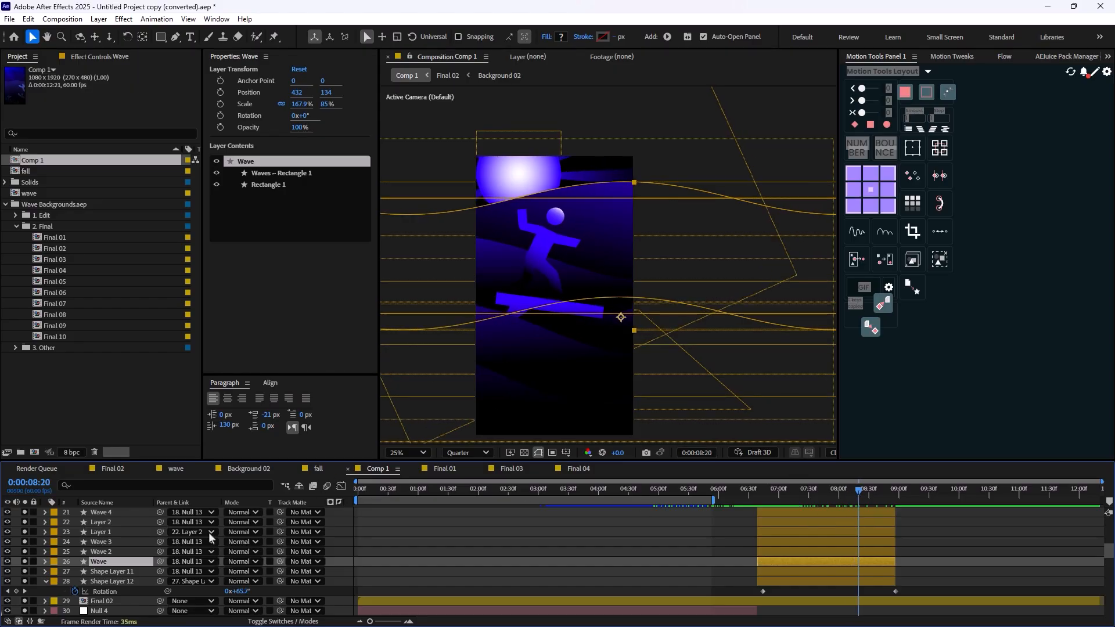
scroll(179, 557, up, 3)
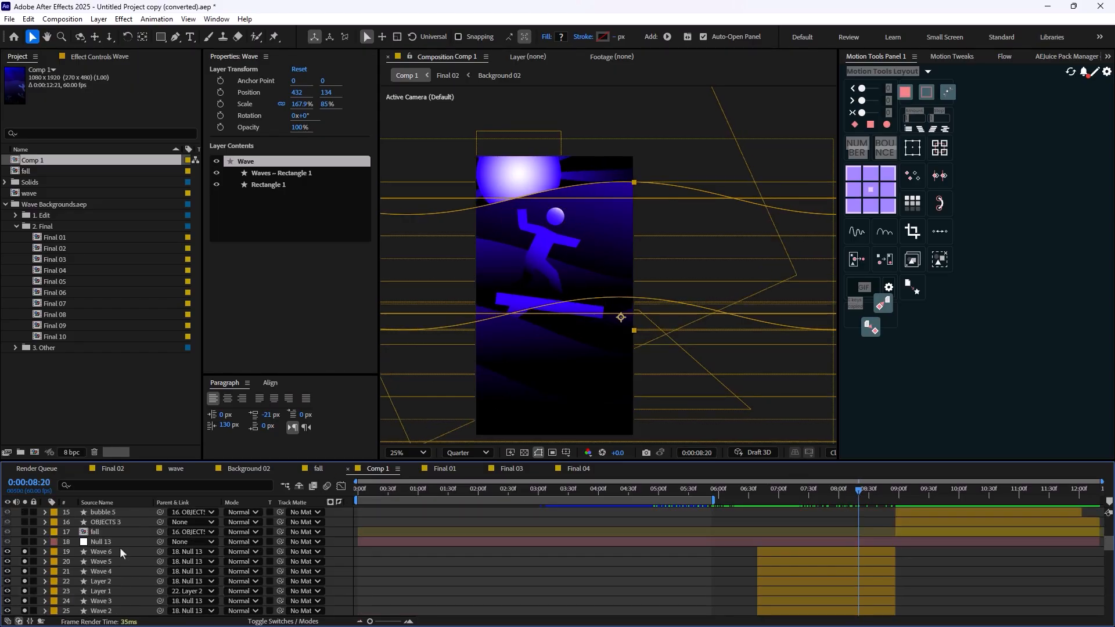
click(113, 552)
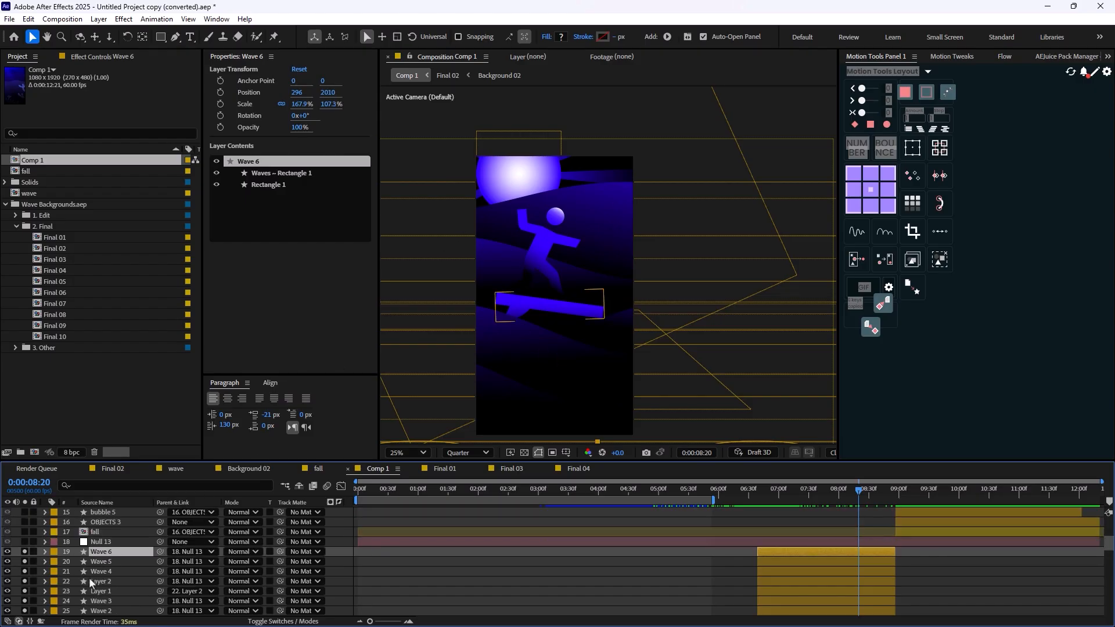
Step: Select Shape Layer 12, Shape Layer 11 and the lower wave layers one after another to identify them in the surfer shot
scroll(90, 579, down, 2)
click(111, 573)
click(112, 581)
scroll(113, 583, up, 1)
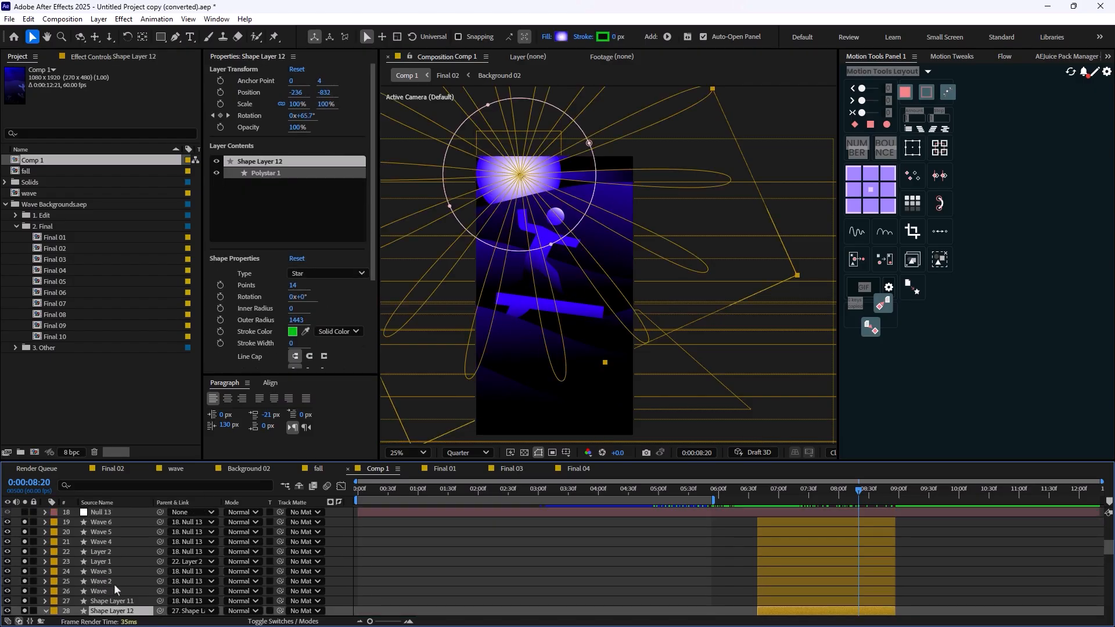
click(110, 600)
click(103, 591)
click(108, 570)
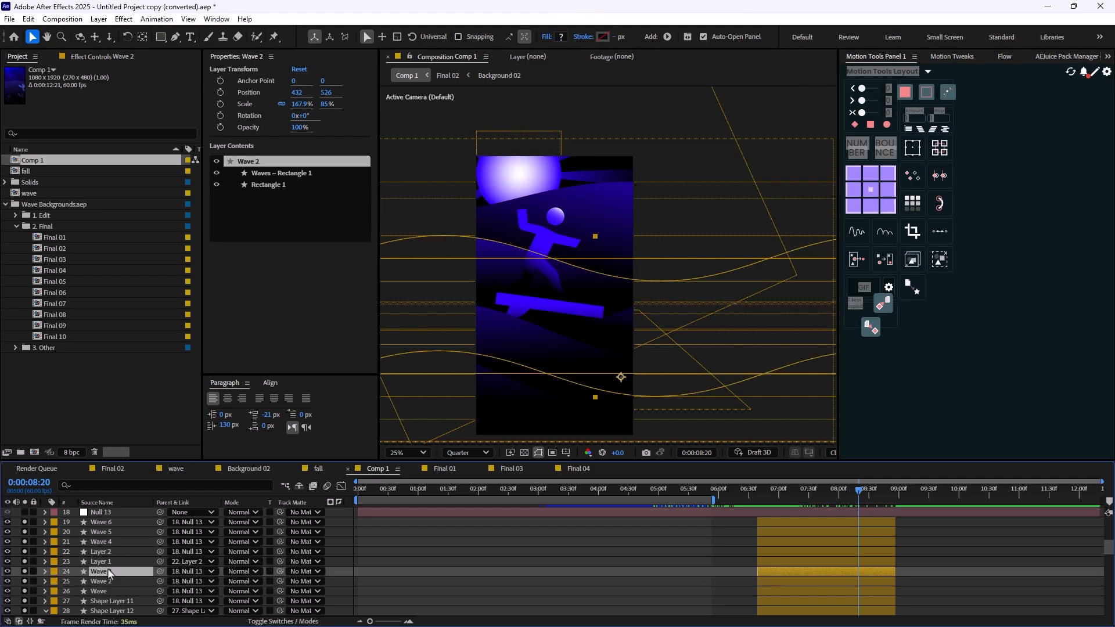
Step: Reveal the Path keyframes of the surfer's Layer 1 and scrub to 0:00:08:32
click(112, 563)
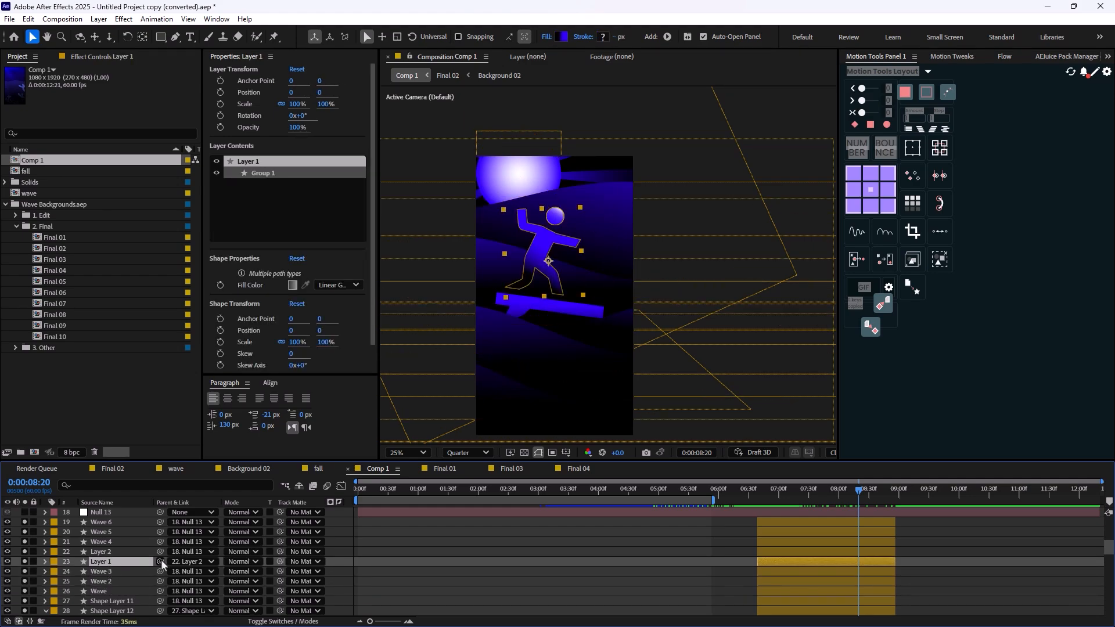
key(u)
drag(854, 490, 871, 527)
Step: Reveal the surfboard Layer 2's Position and Rotation keyframes, then scrub back to 0:00:07:57 and on to 0:00:08:28 with Layer 1 selected
click(116, 553)
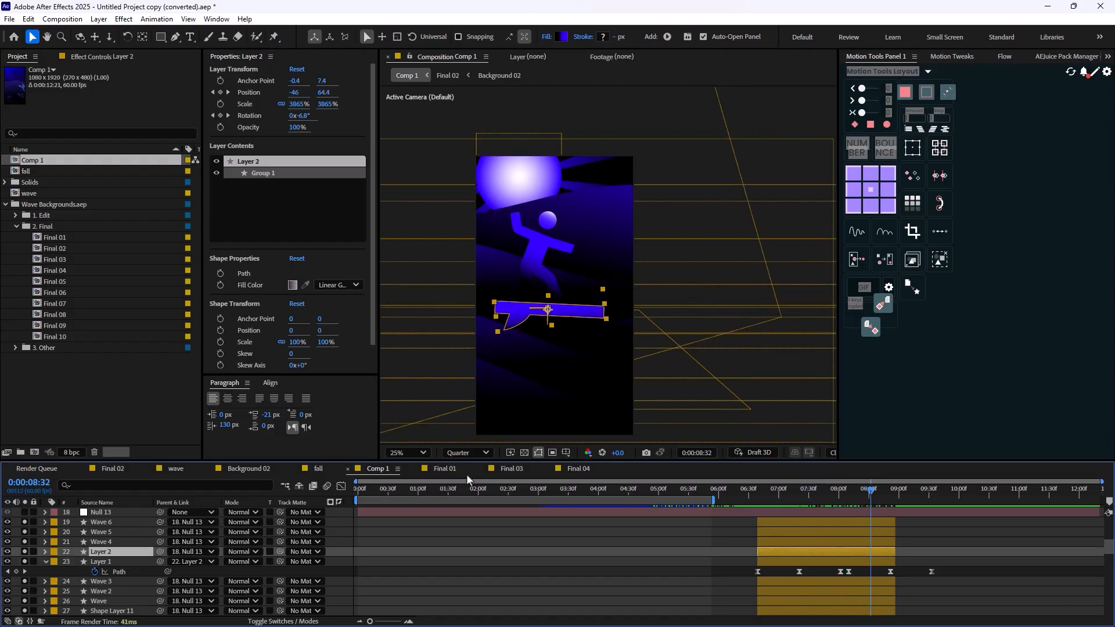
key(u)
drag(863, 497, 836, 511)
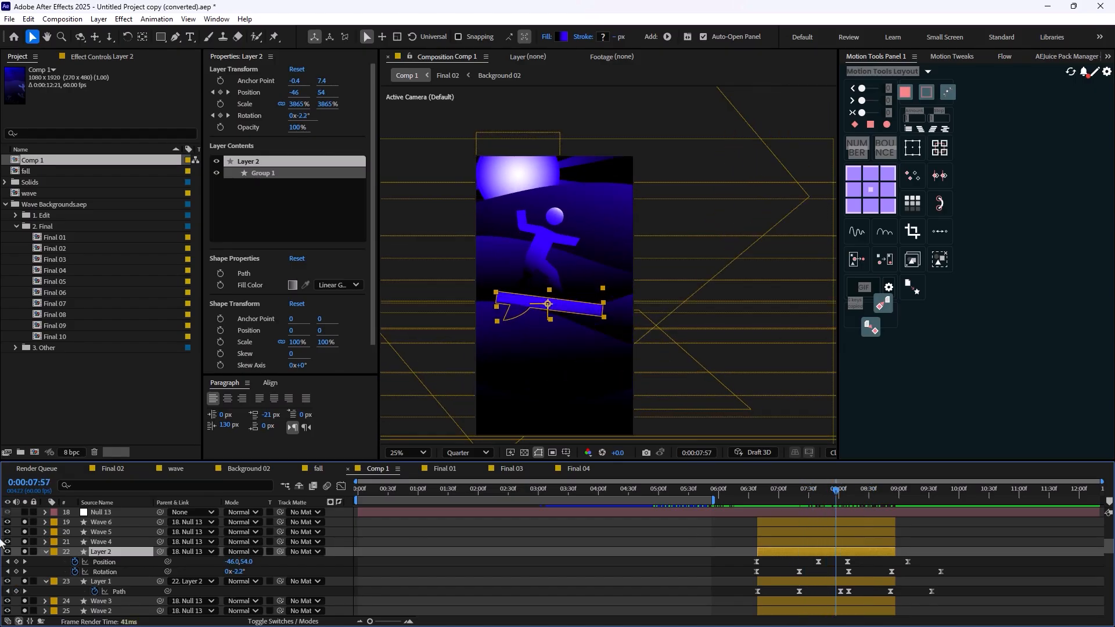
click(126, 581)
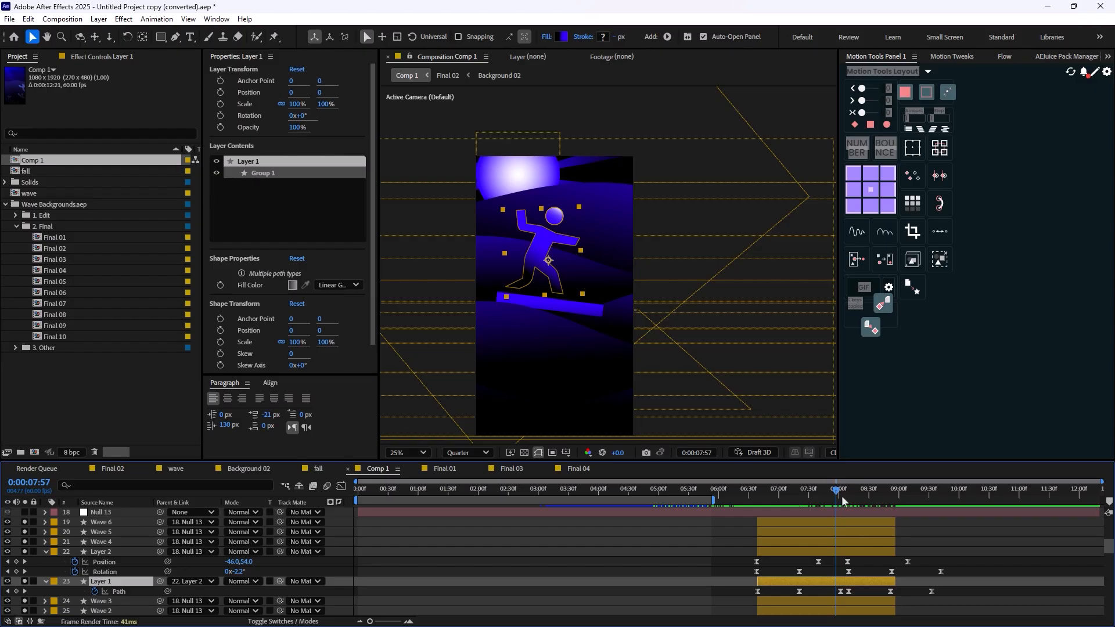
drag(841, 495, 864, 521)
Step: Solo the fall and OBJECTS 3 layers and scrub to 0:00:09:02
scroll(174, 575, up, 2)
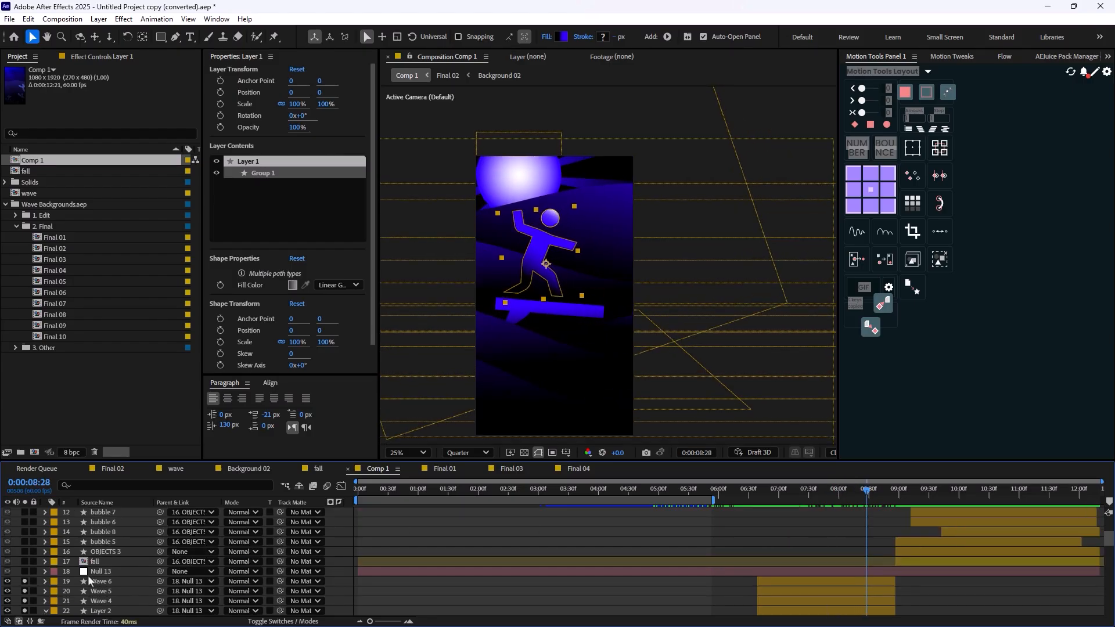
click(90, 562)
click(24, 562)
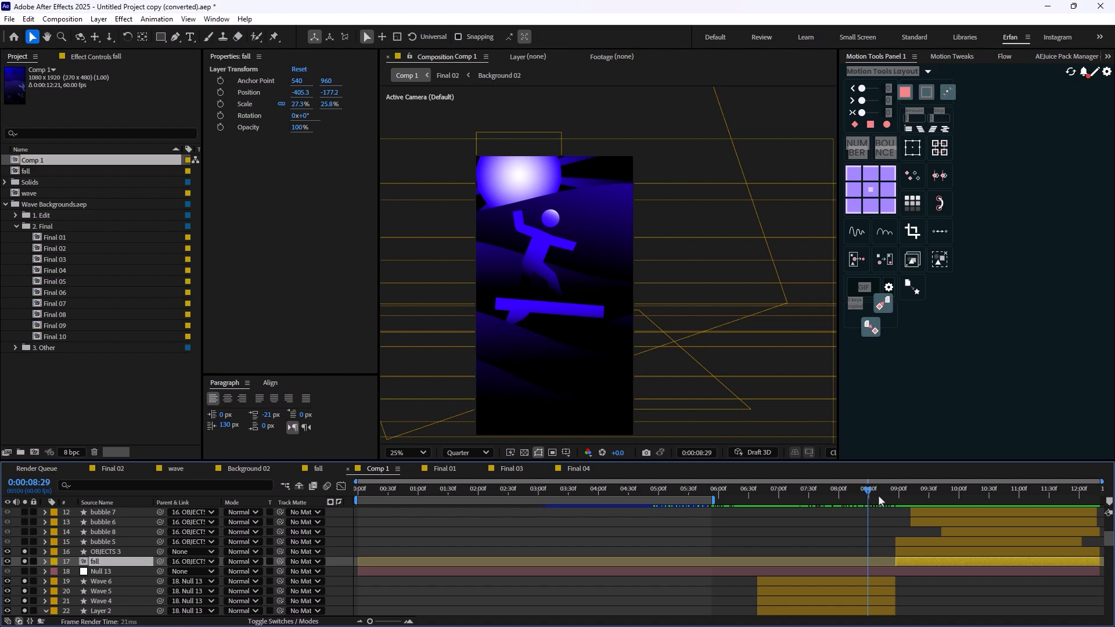
drag(878, 495, 901, 503)
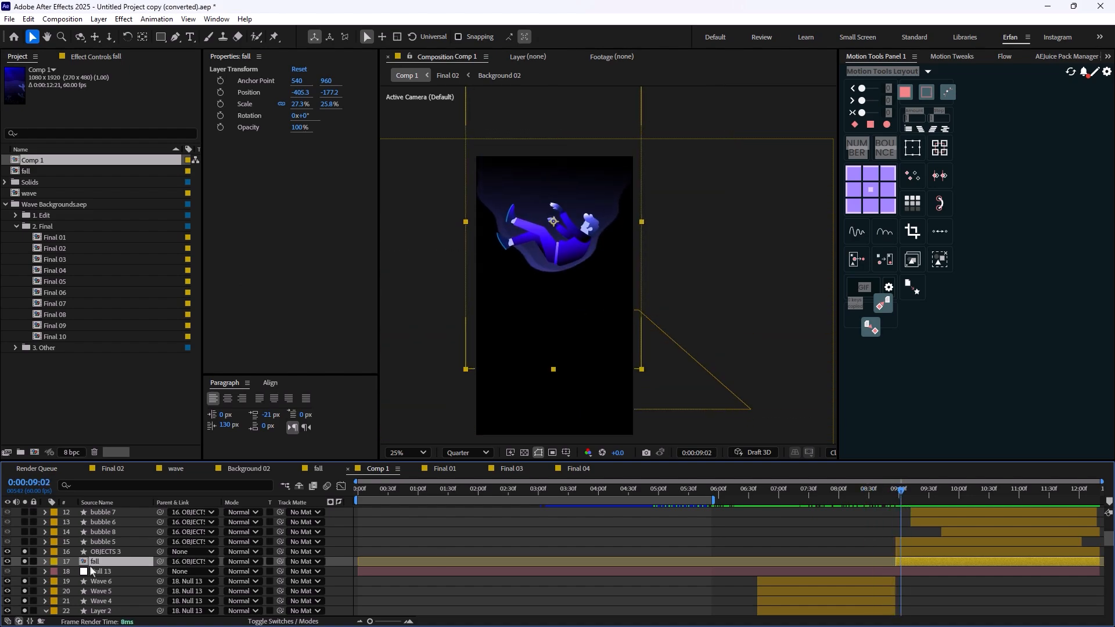
Step: Check the effects of the OBJECTS 3 layer and unsolo the fall layer to isolate the falling figure
click(103, 553)
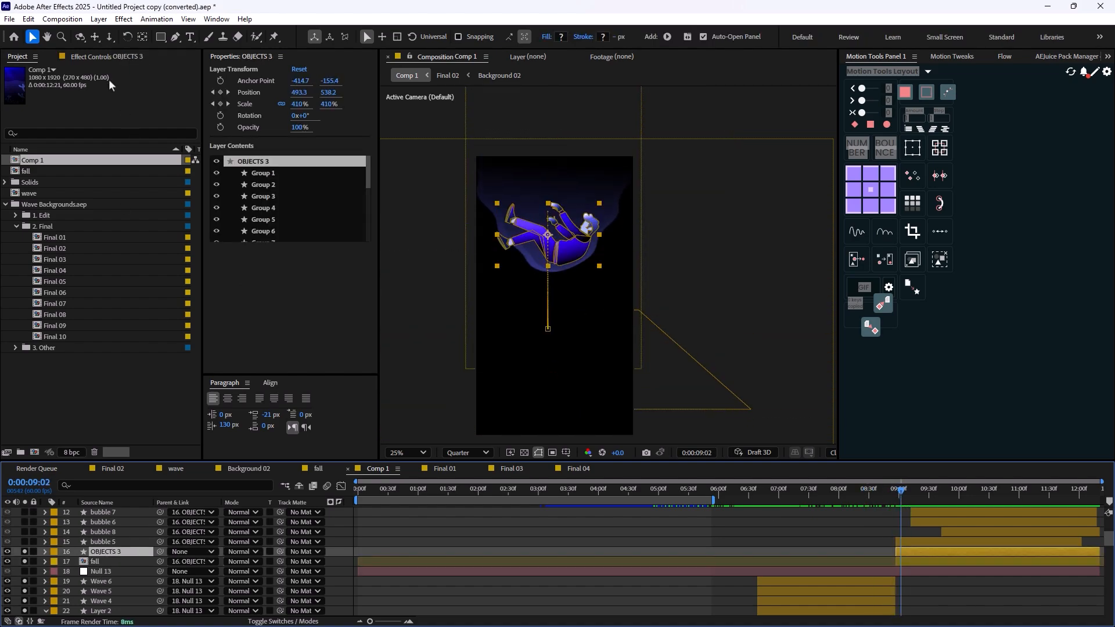
click(111, 56)
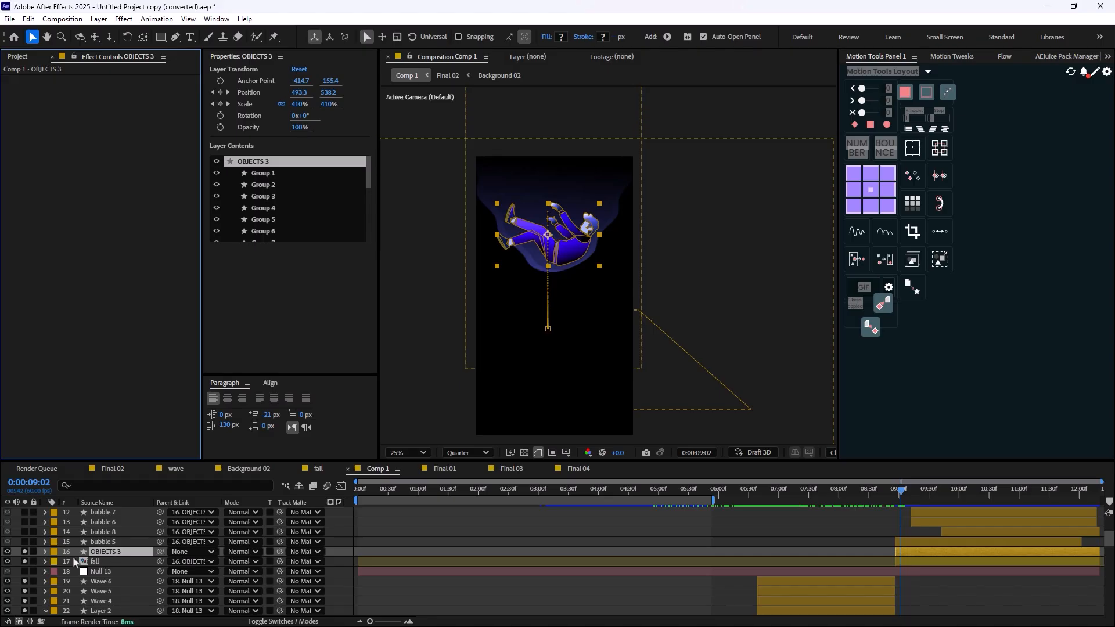
click(25, 561)
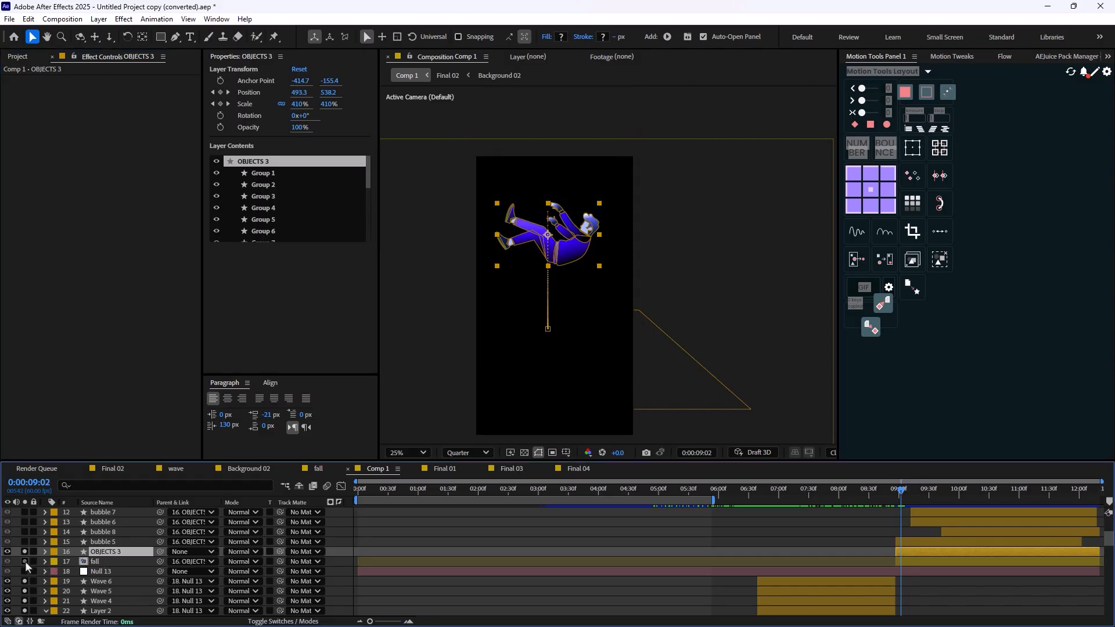
Step: Open the fall composition, inspect the Wave Warp effect on Shape Layer 13 and scrub to 0:00:05:24
click(101, 561)
double_click(92, 561)
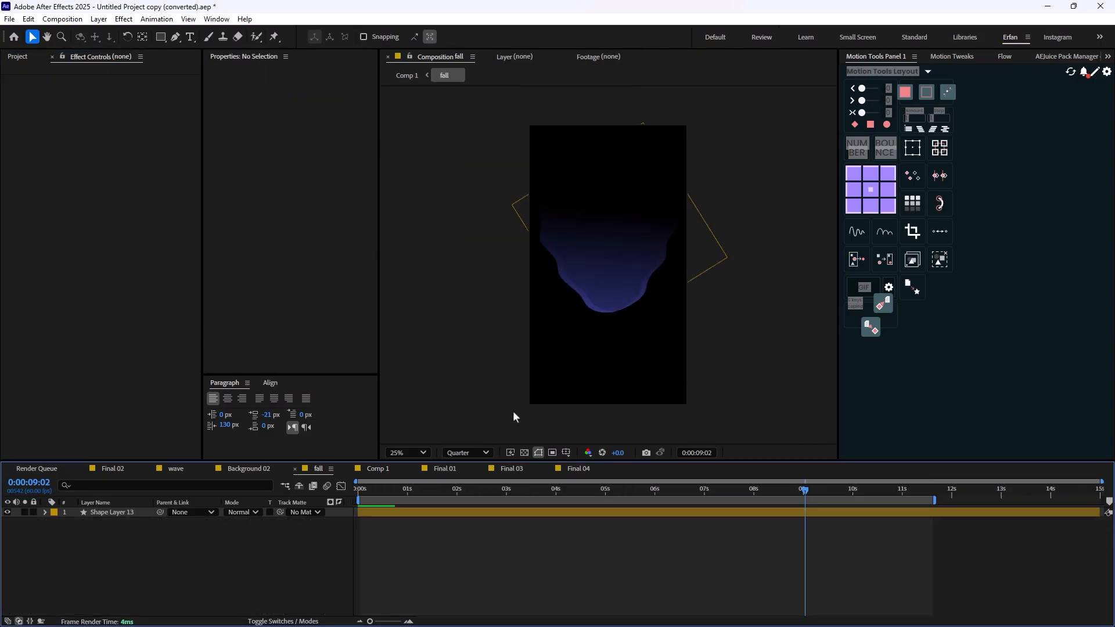
click(113, 513)
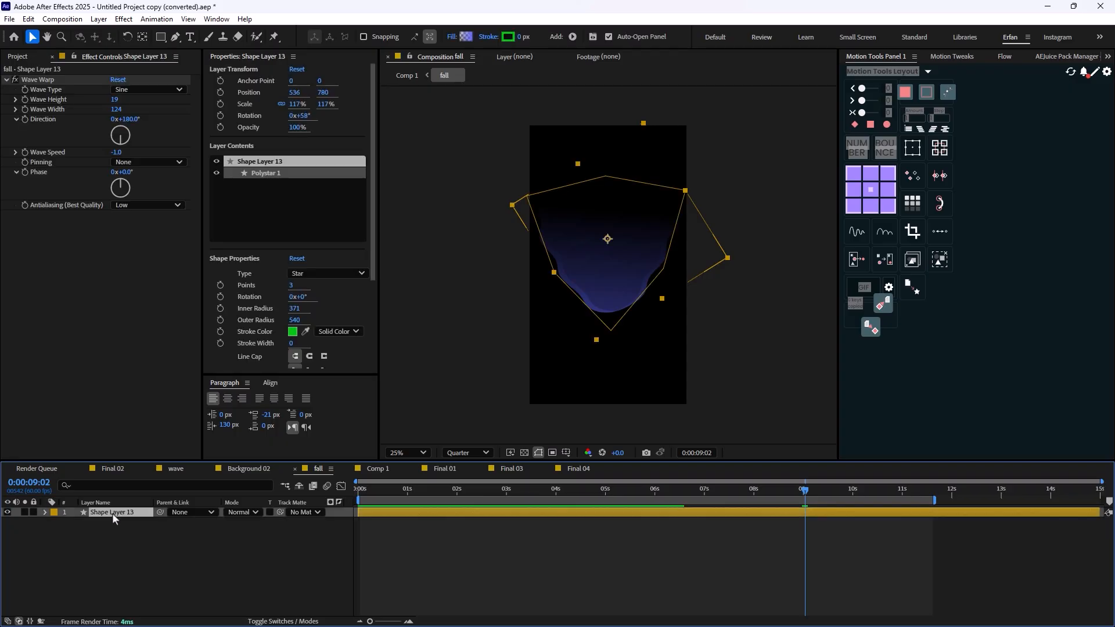
drag(807, 496, 624, 511)
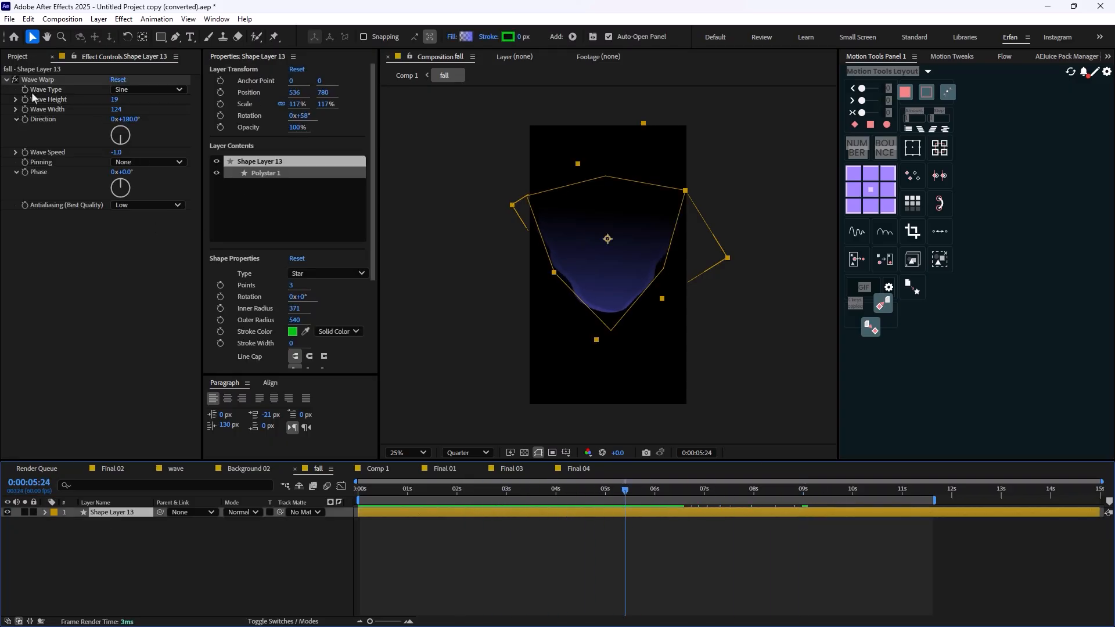
Step: Return to Comp 1 and scrub to 0:00:09:25
click(111, 468)
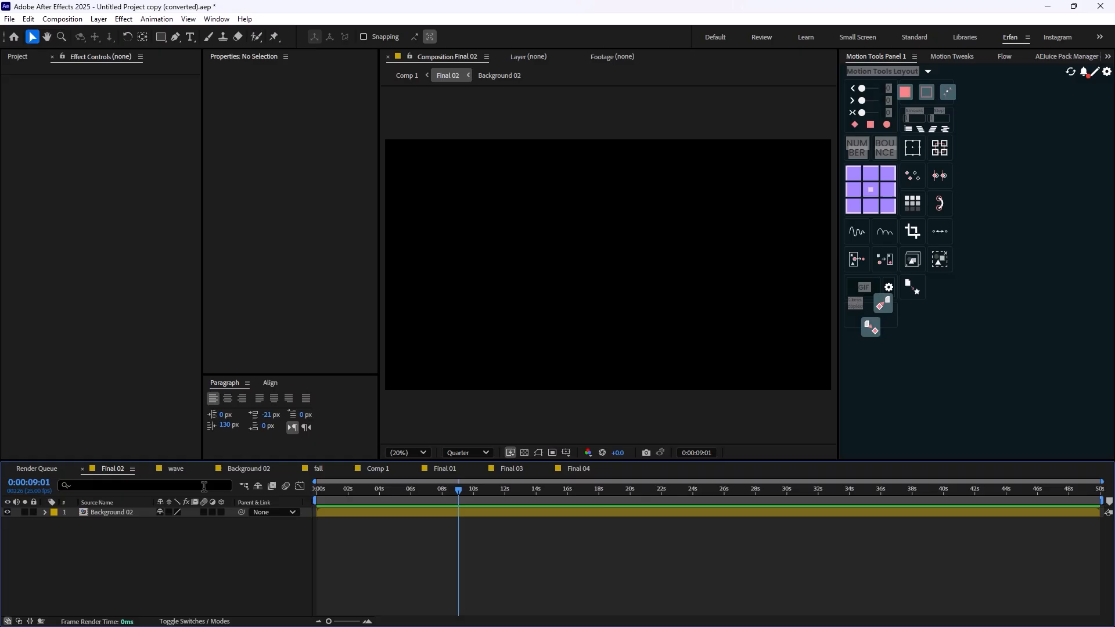
click(52, 469)
click(17, 56)
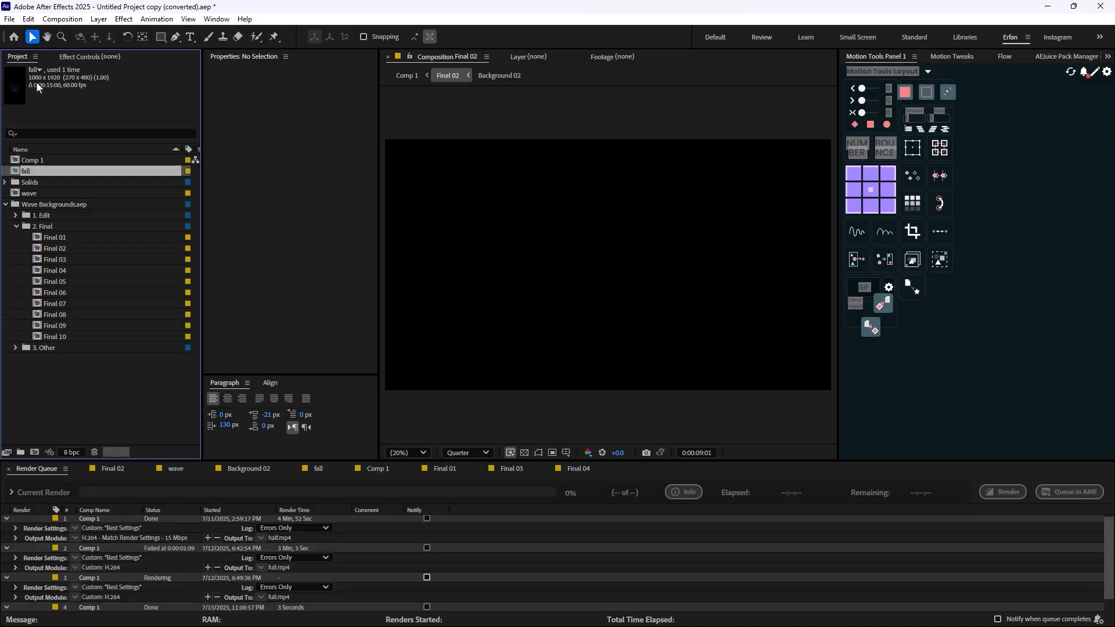
double_click(41, 160)
drag(694, 486, 910, 538)
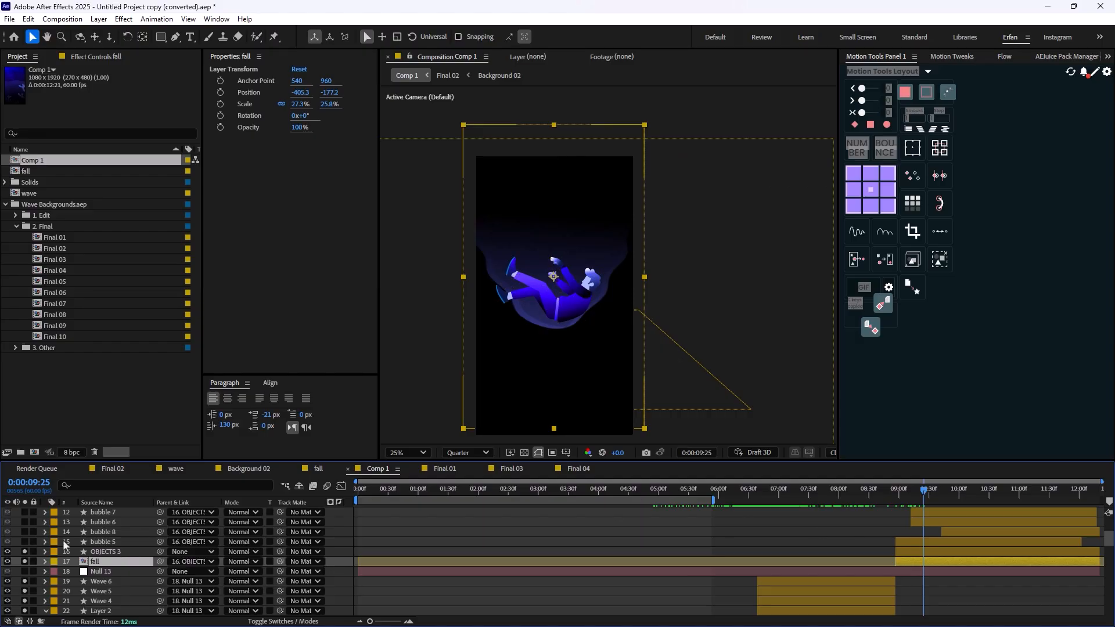
Step: Solo the bubble 5 to bubble 12 layers and the light-ray Shape Layer 13 above the falling figure
click(24, 542)
click(29, 533)
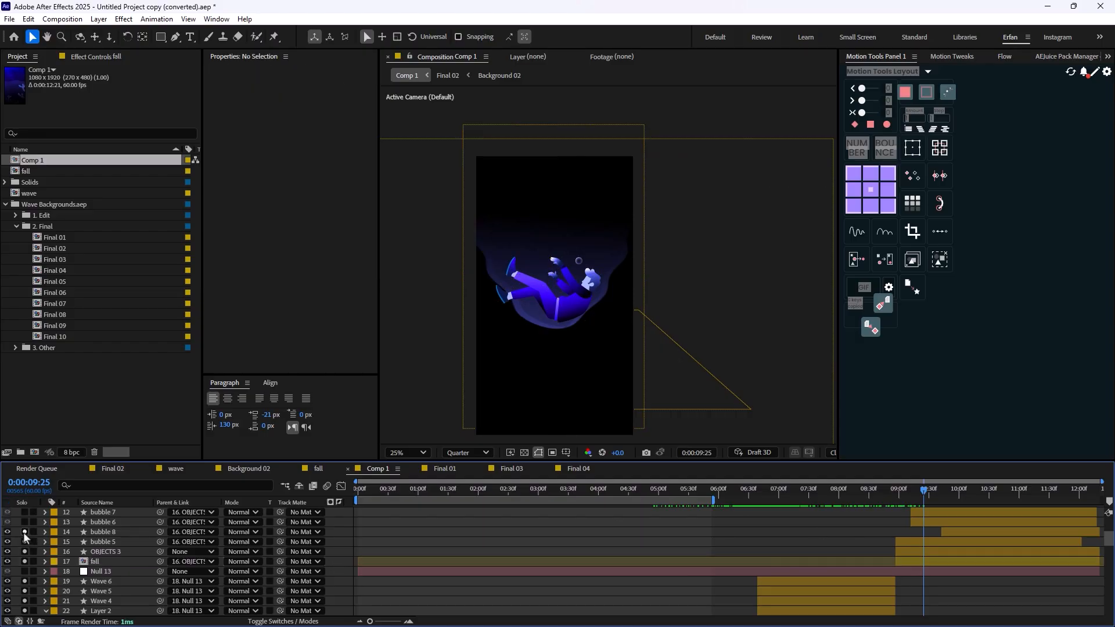
click(25, 532)
scroll(35, 549, up, 1)
click(24, 553)
click(24, 542)
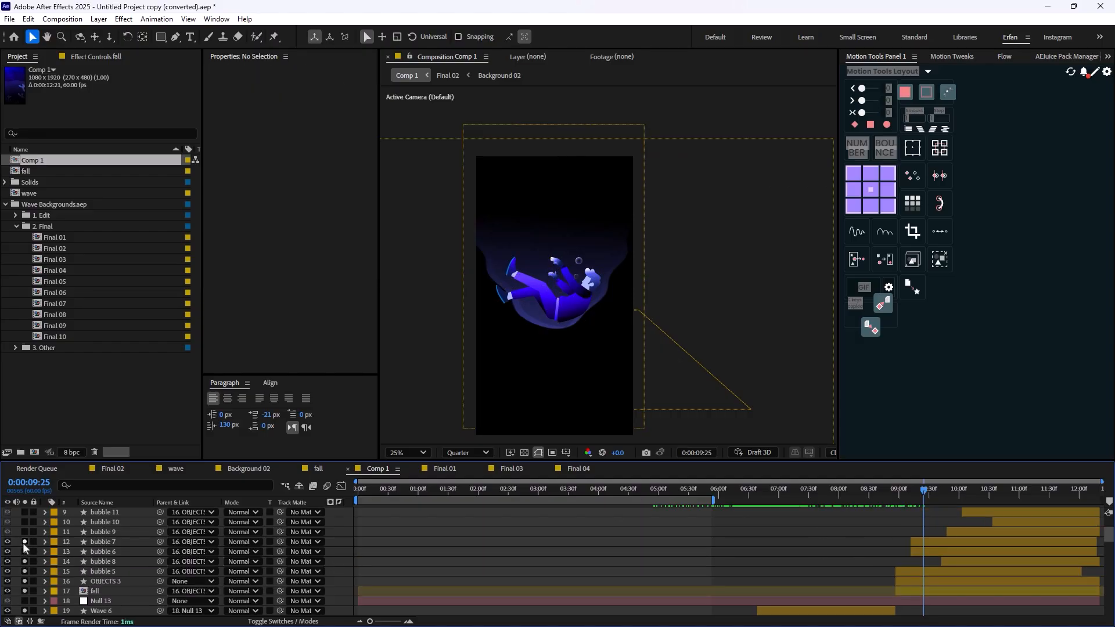
scroll(26, 526, up, 1)
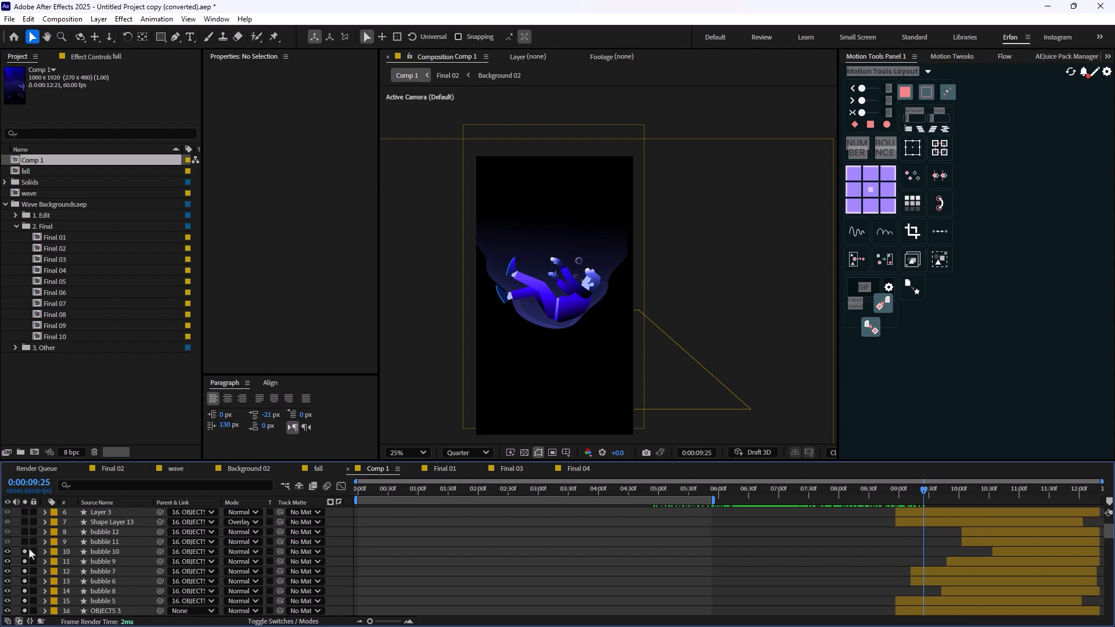
click(24, 522)
scroll(24, 523, up, 1)
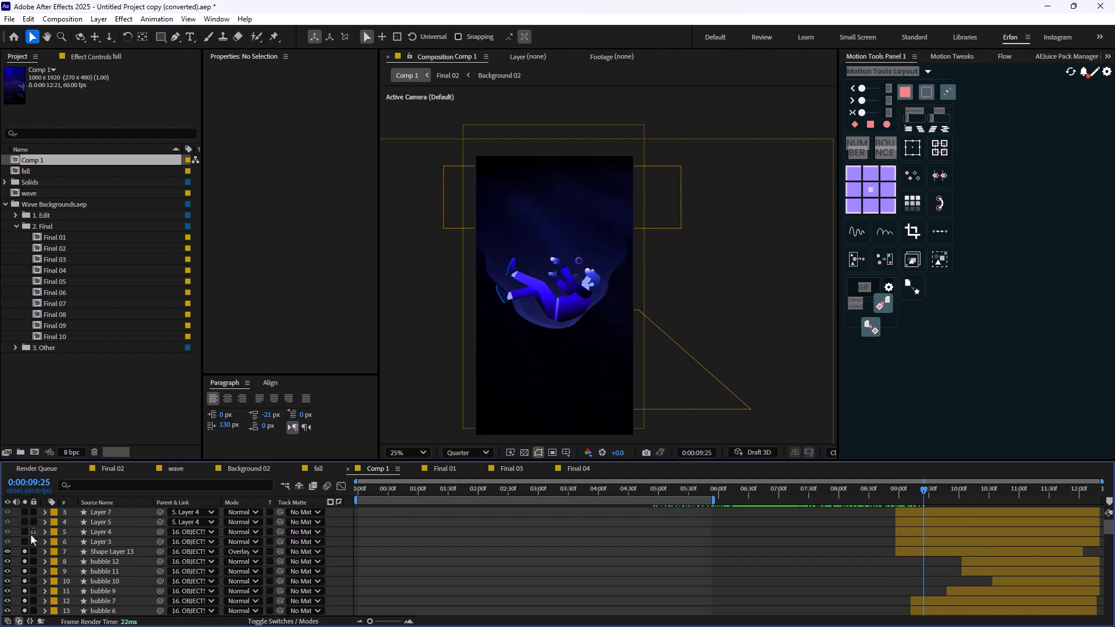
Step: Inspect Shape Layer 13's Turbulent Noise, CC Light Burst 2.5, Fast Box Blur and Tint effects, collapsing each one, around 0:00:09:25
click(111, 551)
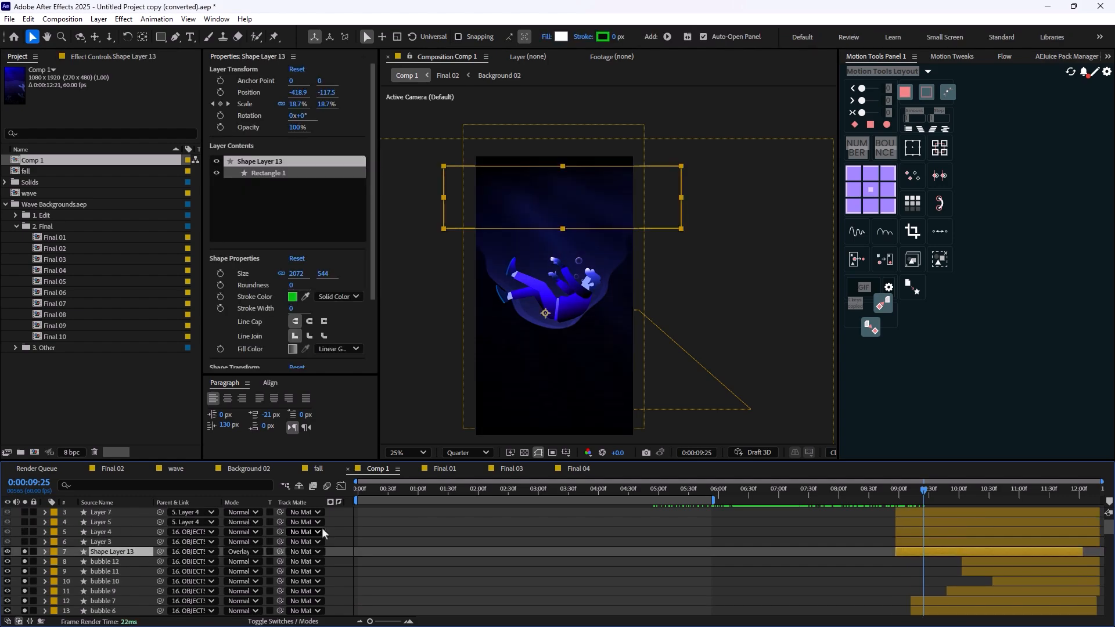
click(121, 57)
click(6, 80)
click(6, 90)
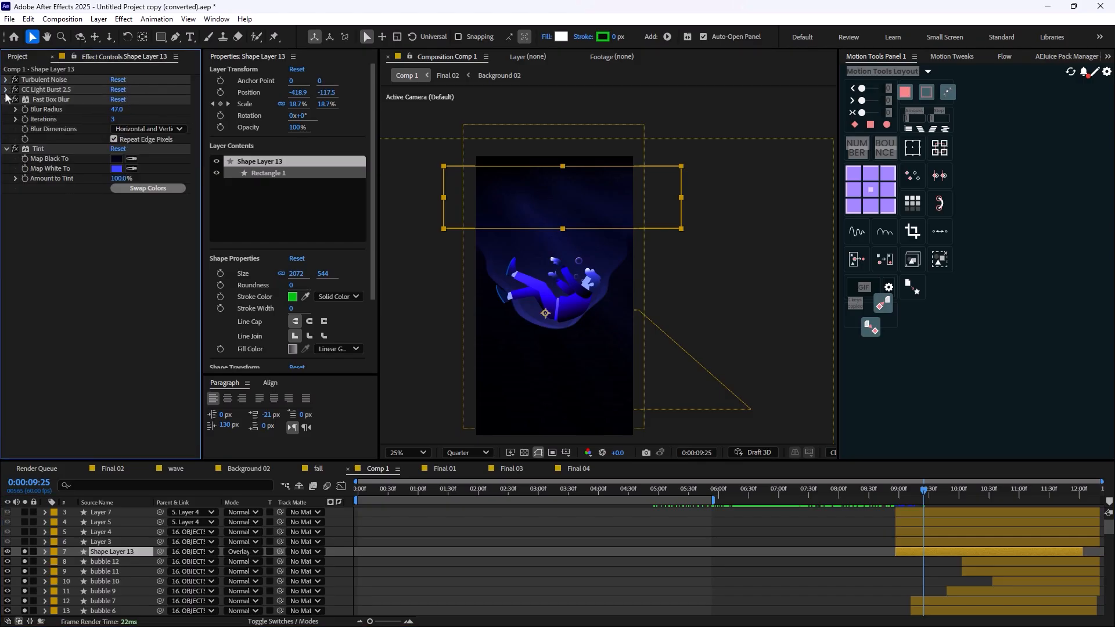
click(6, 99)
click(6, 109)
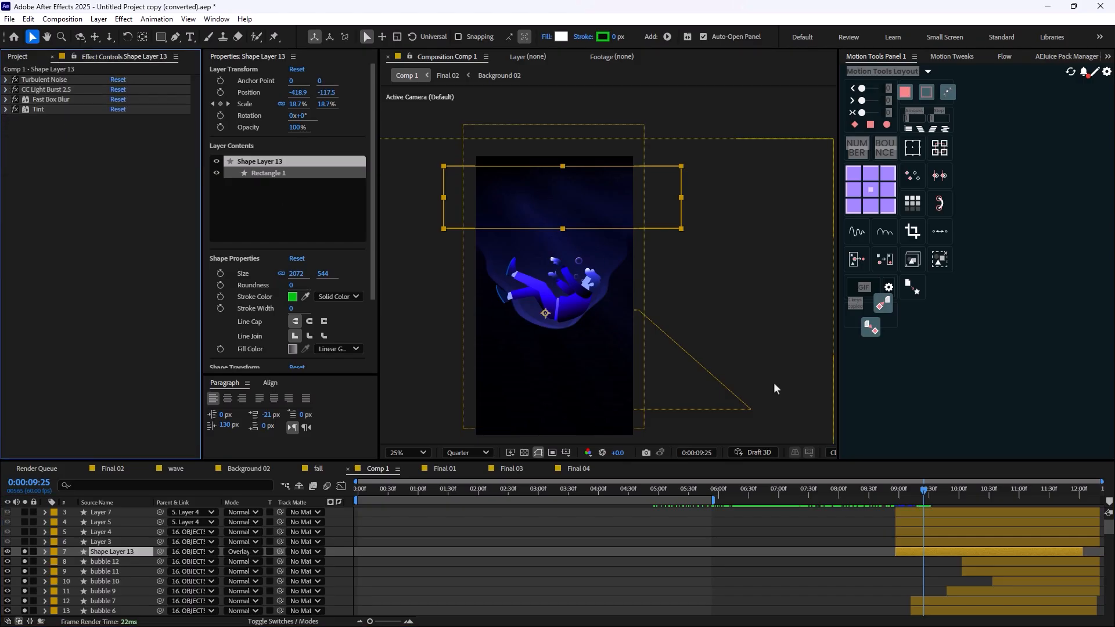
mouse_move(919, 487)
mouse_down()
mouse_move(904, 492)
mouse_move(923, 494)
mouse_up()
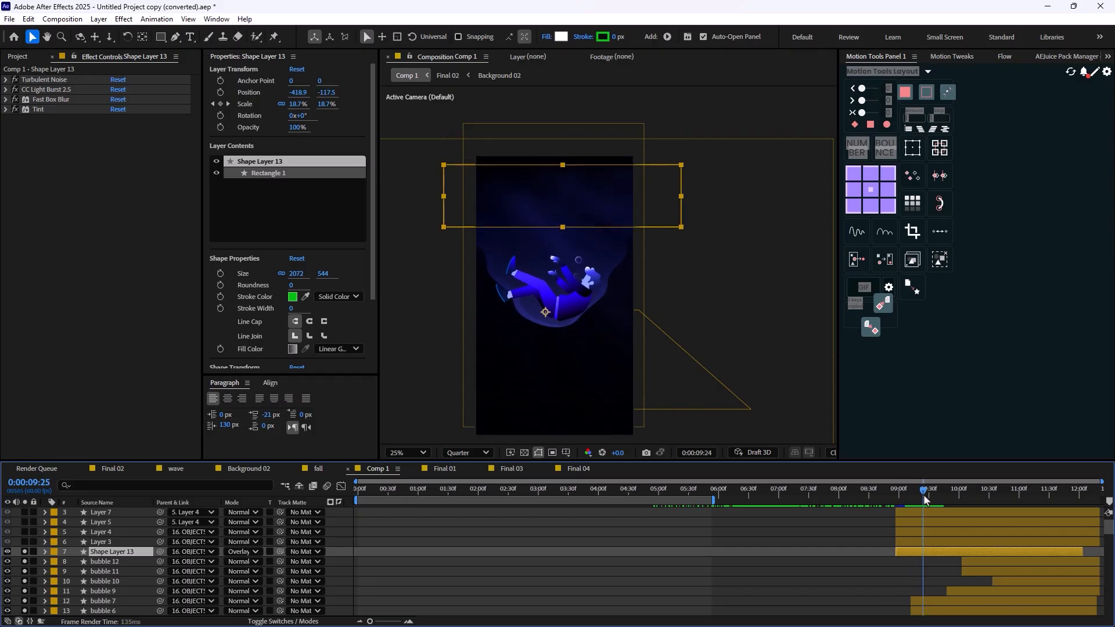
Step: Solo the sea-plant layers Layer 3, Layer 4, Layer 5, Layer 7 and Layer 6 one after another
click(93, 541)
click(24, 541)
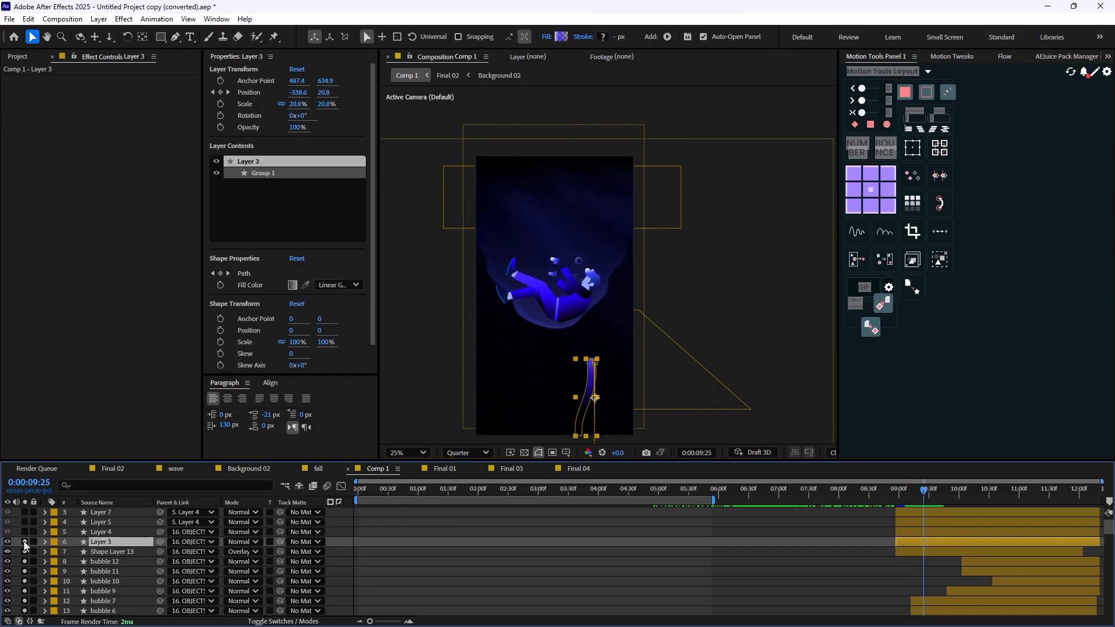
click(61, 532)
click(24, 531)
click(62, 524)
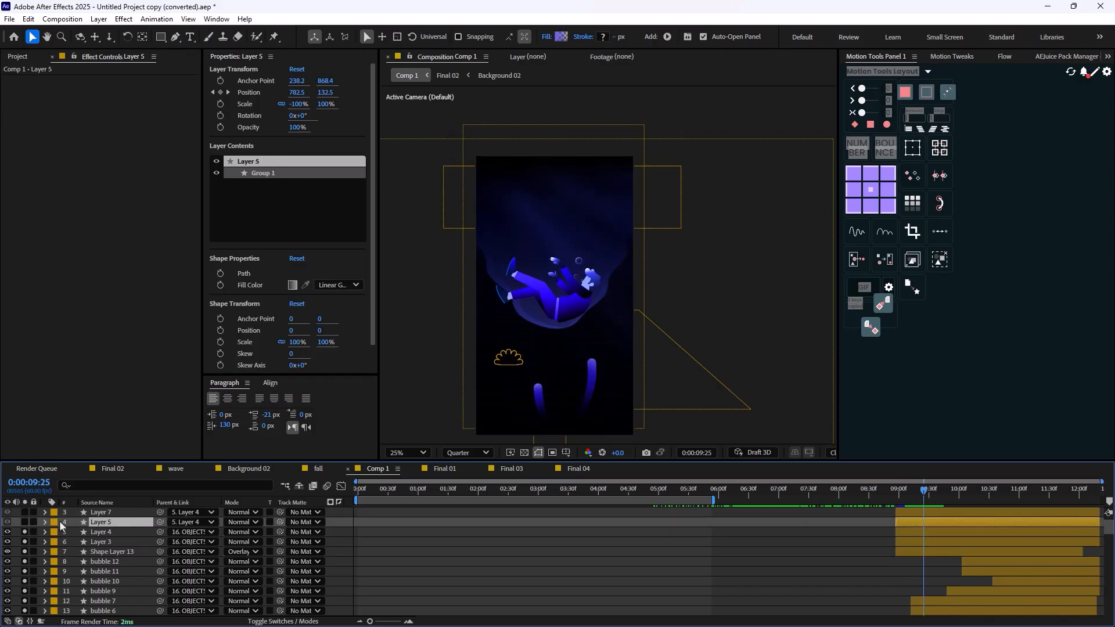
click(24, 521)
key(ctrl+Up)
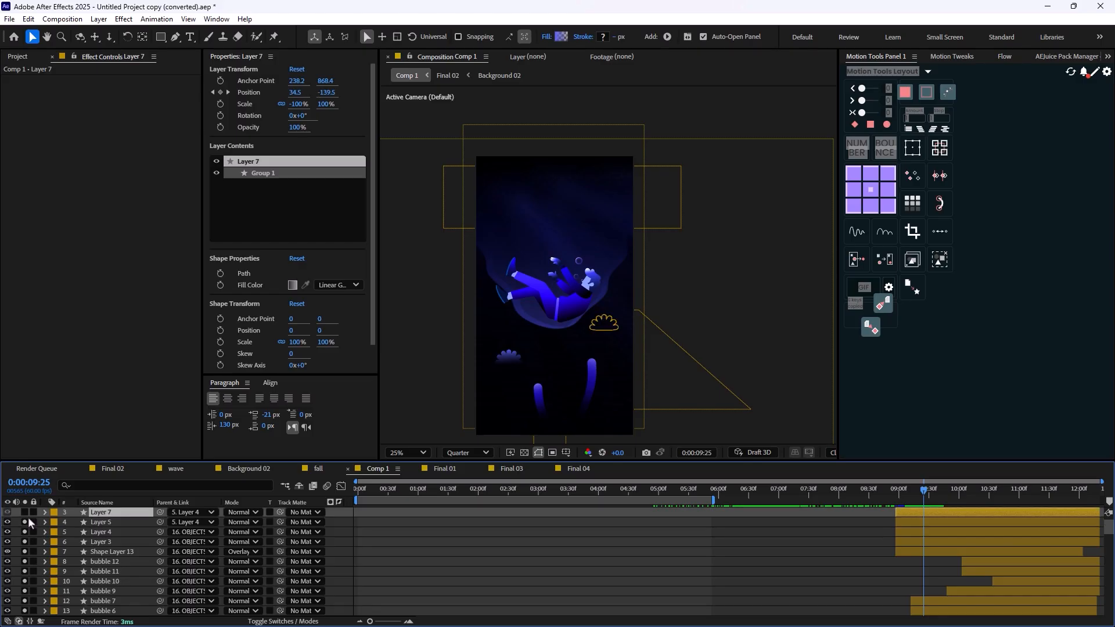
click(24, 512)
key(ctrl+Up)
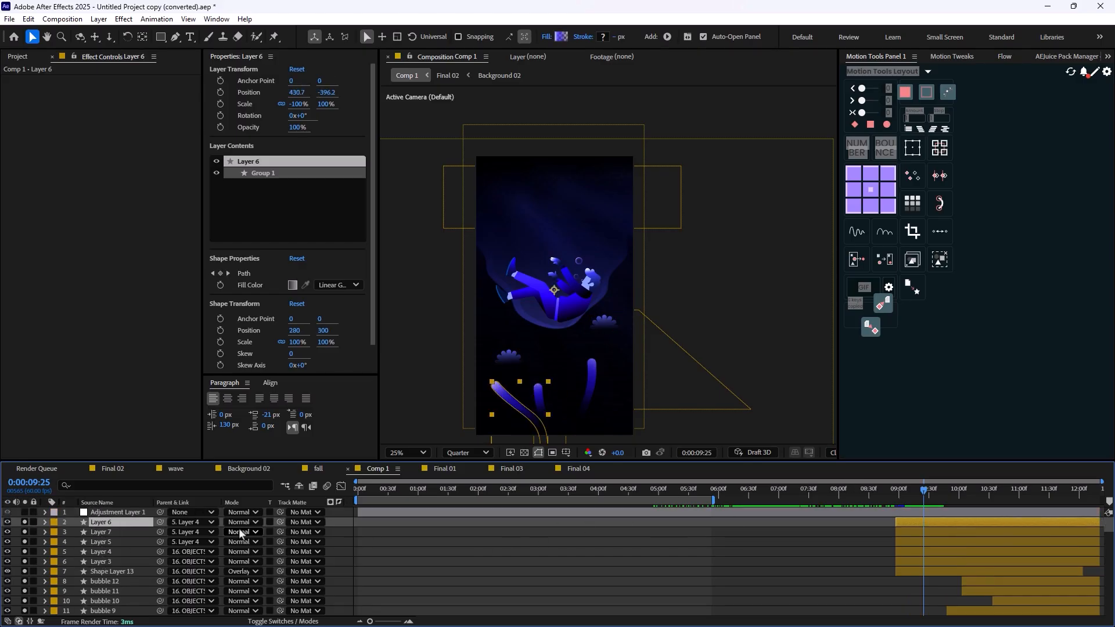
Step: Solo Adjustment Layer 1 and select its Noise effect for review
key(ctrl+Up)
click(25, 511)
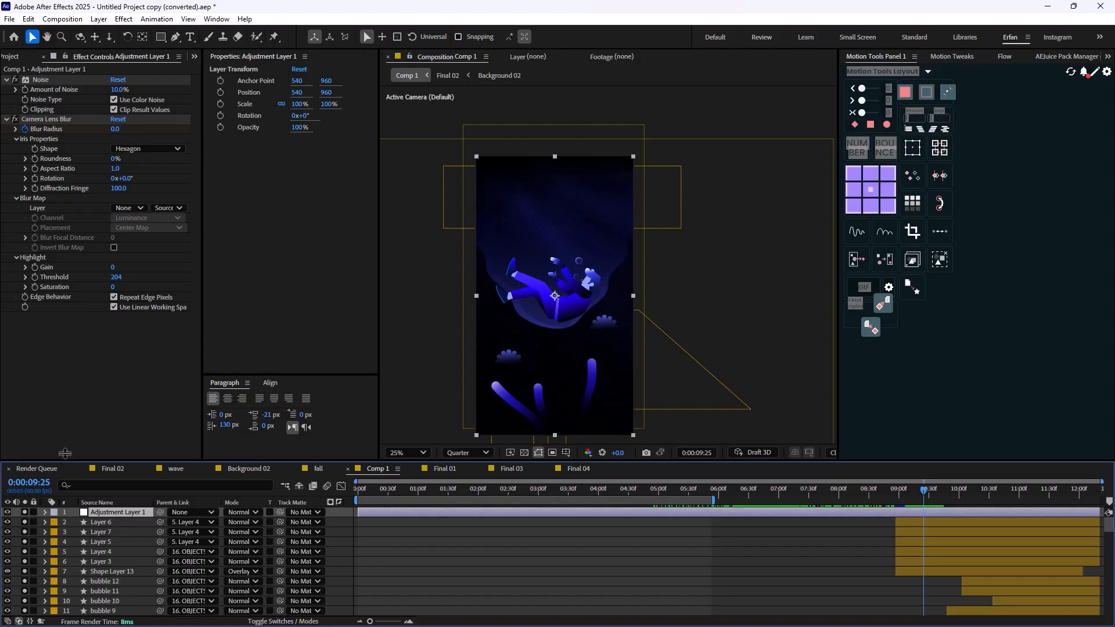
click(46, 79)
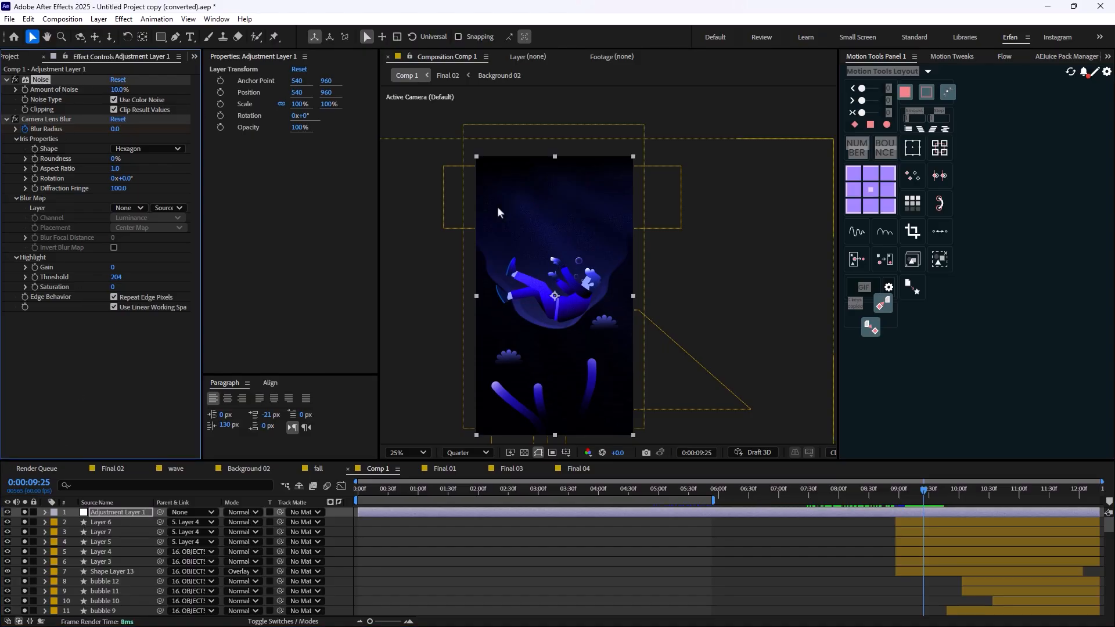
Step: Scrub back to the whale shot at 0:00:01:39 and extend the work area to the end of the composition
drag(919, 493, 457, 534)
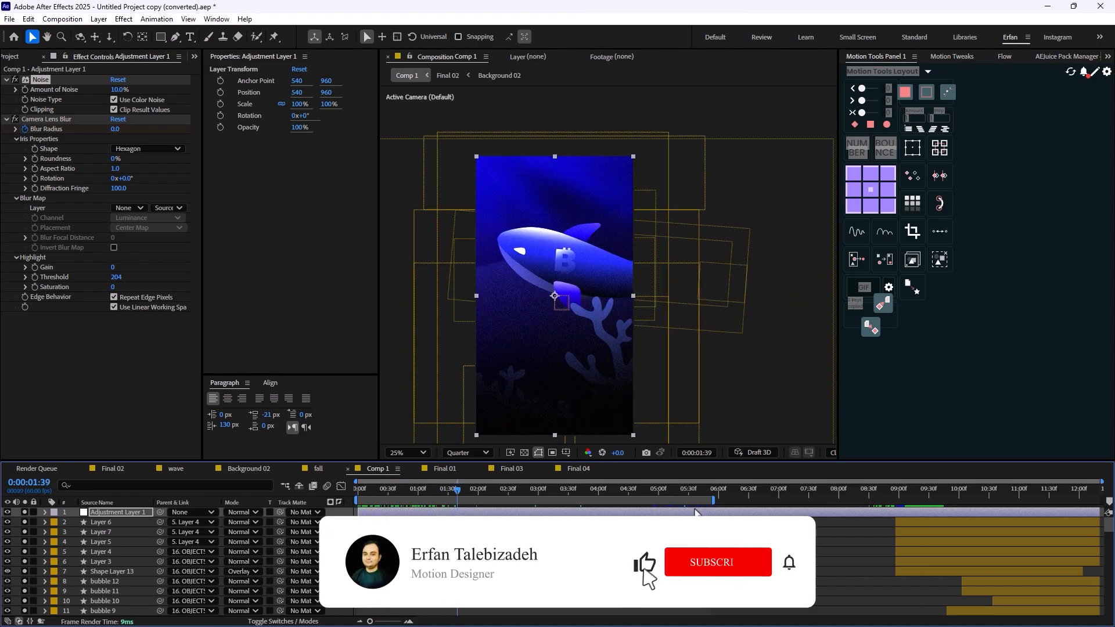
drag(713, 501, 1095, 519)
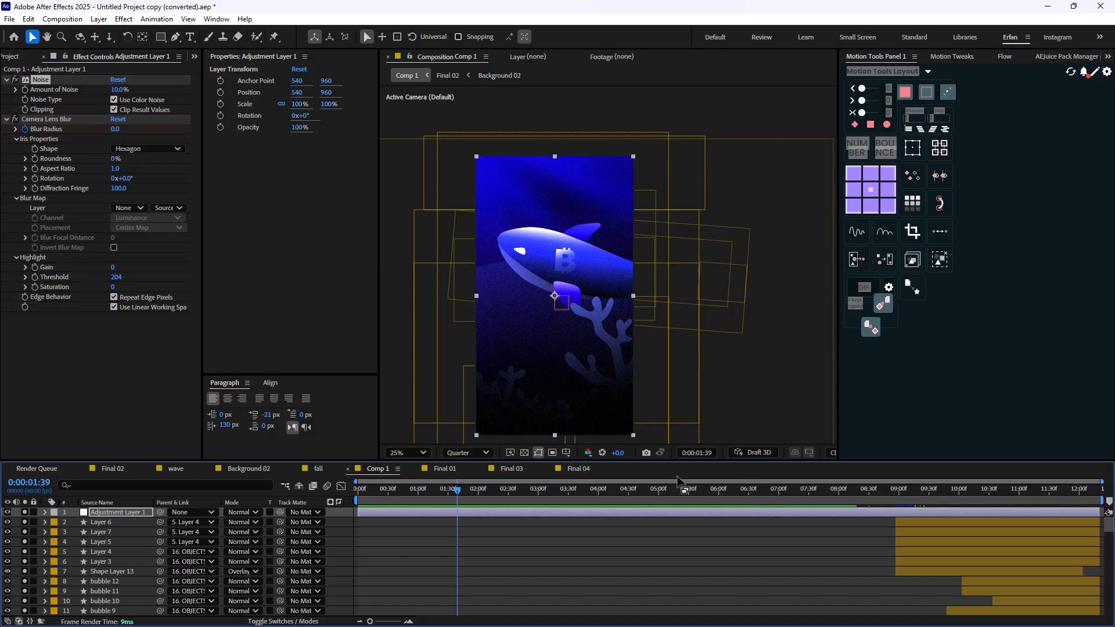
Step: Collapse the expanded keyframe properties of Layer 2 and Layer 1 in the surfer shot
scroll(145, 557, down, 5)
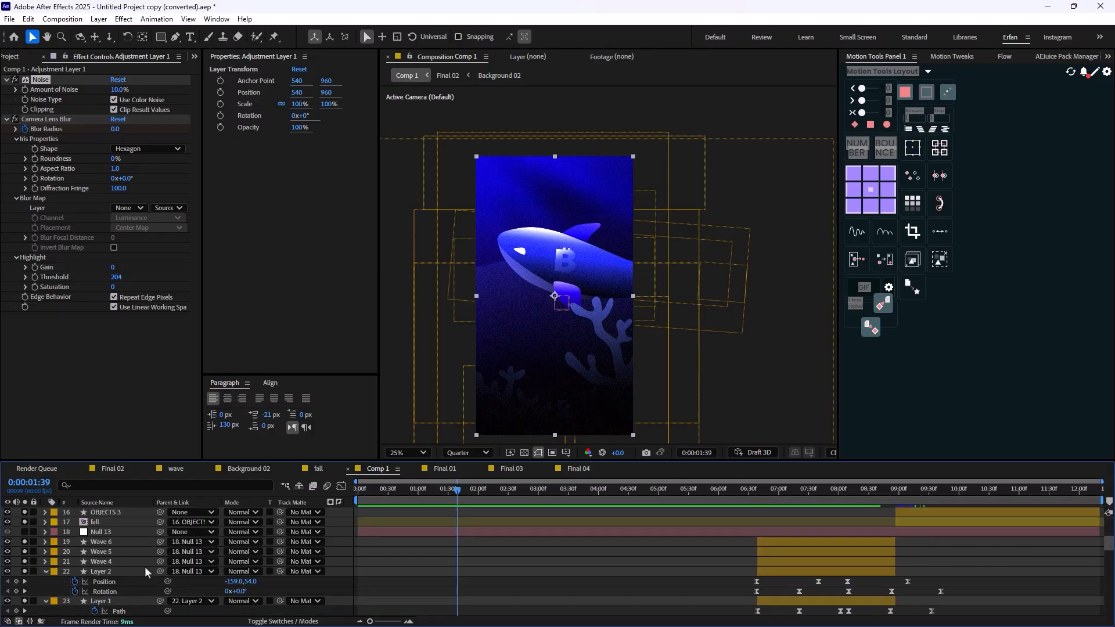
click(46, 571)
click(46, 581)
Step: Select Null 13 and scrub to 0:00:09:27 to review the falling-figure shot
scroll(70, 589, up, 1)
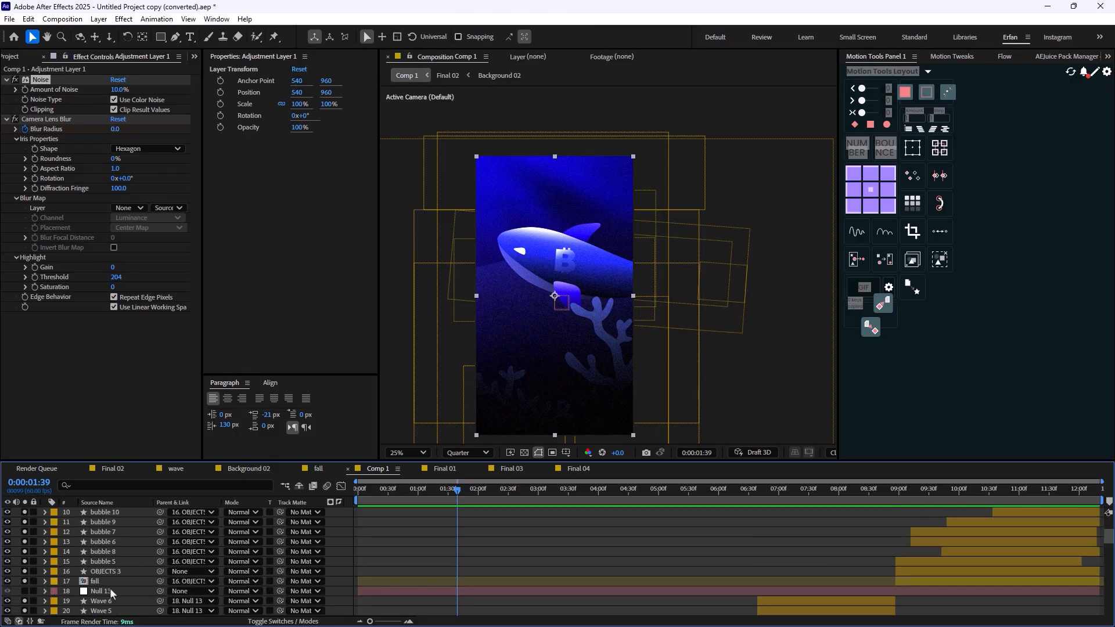
click(109, 588)
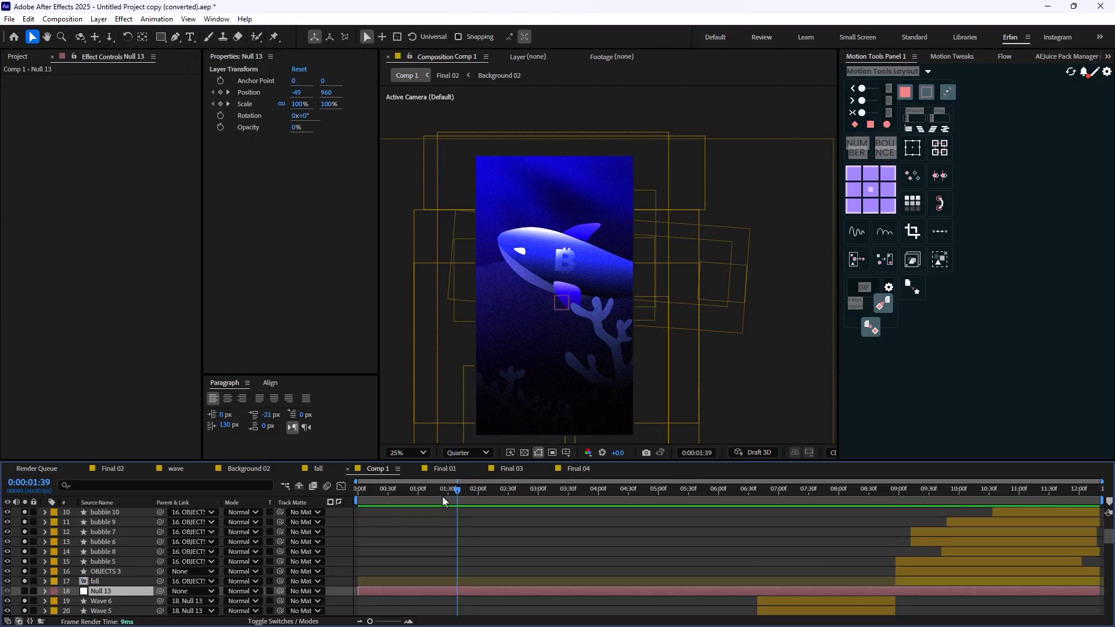
drag(458, 493, 927, 588)
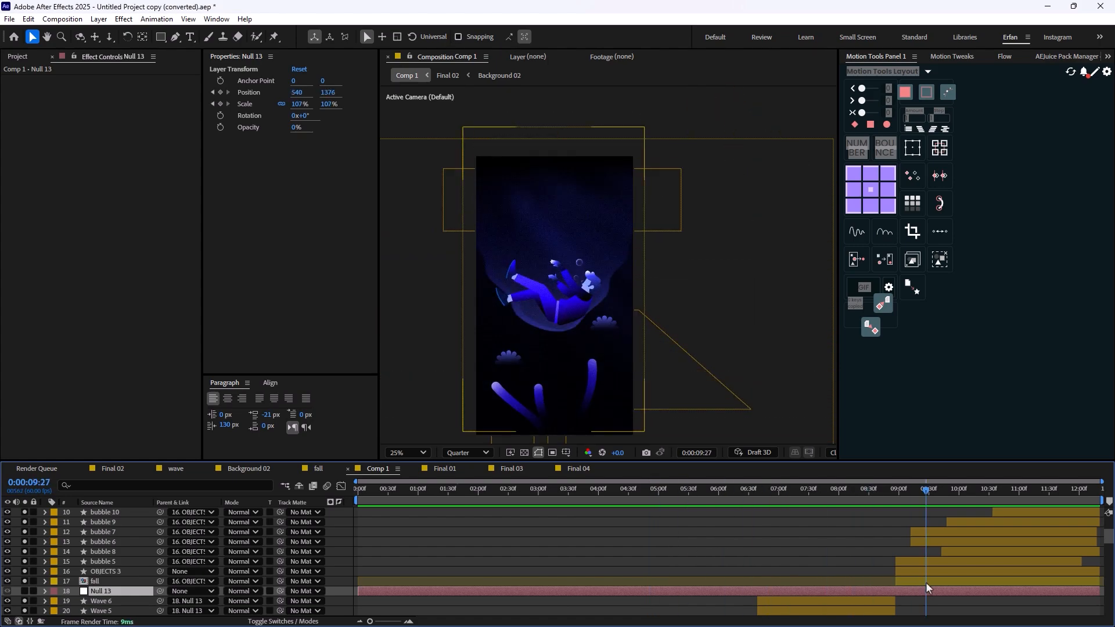